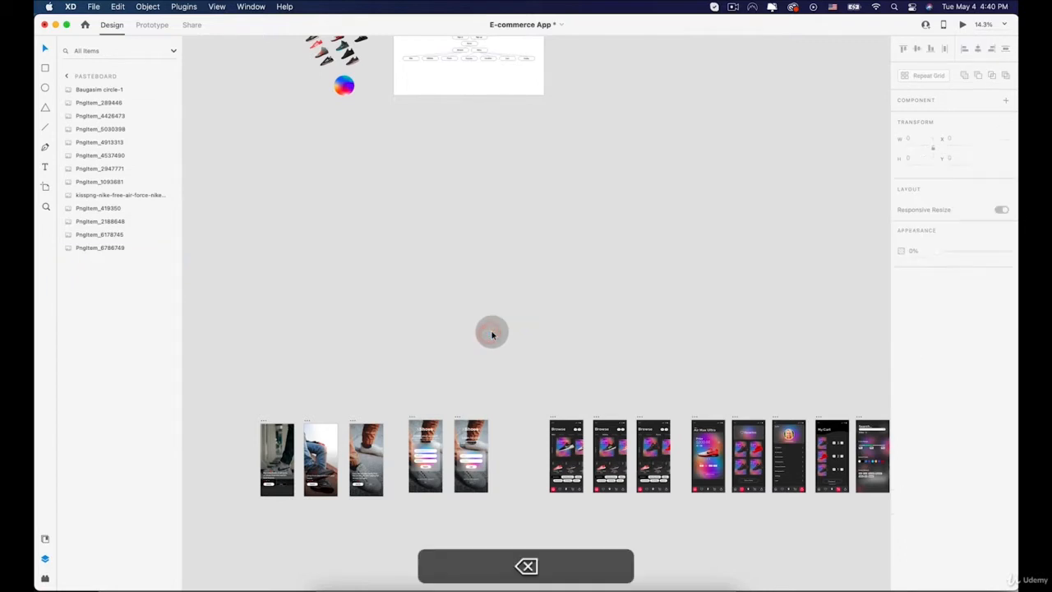
- Switch to prototyping mode with the Onboardding 1-1 artboard selected
{"action": "scroll", "coordinate": [528, 331], "scroll_direction": "up", "scroll_amount": 3}
{"action": "scroll", "coordinate": [310, 371], "scroll_direction": "up", "scroll_amount": 3}
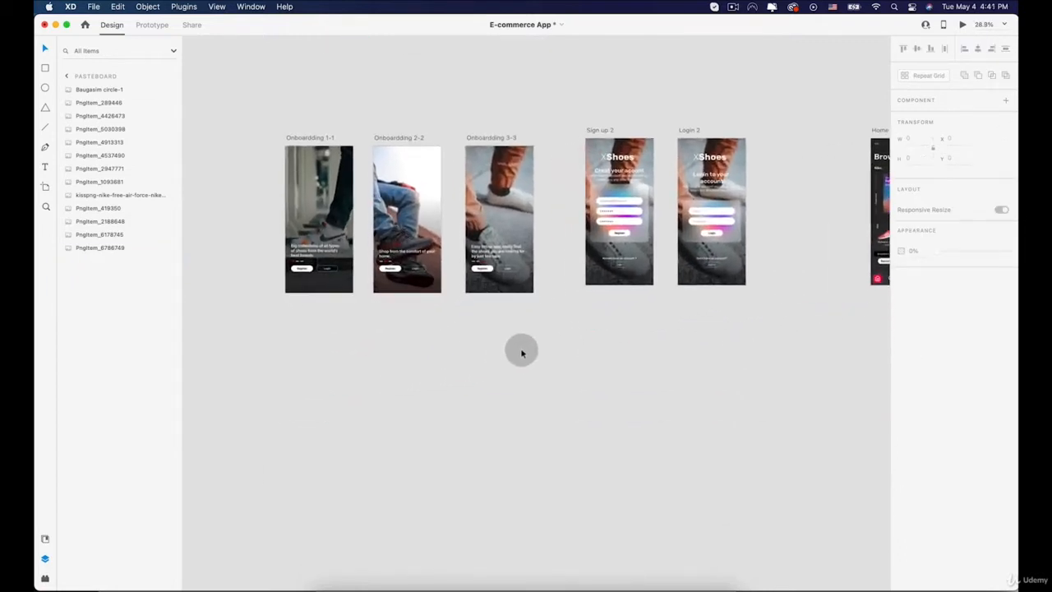
{"action": "scroll", "coordinate": [498, 343], "scroll_direction": "right", "scroll_amount": 2}
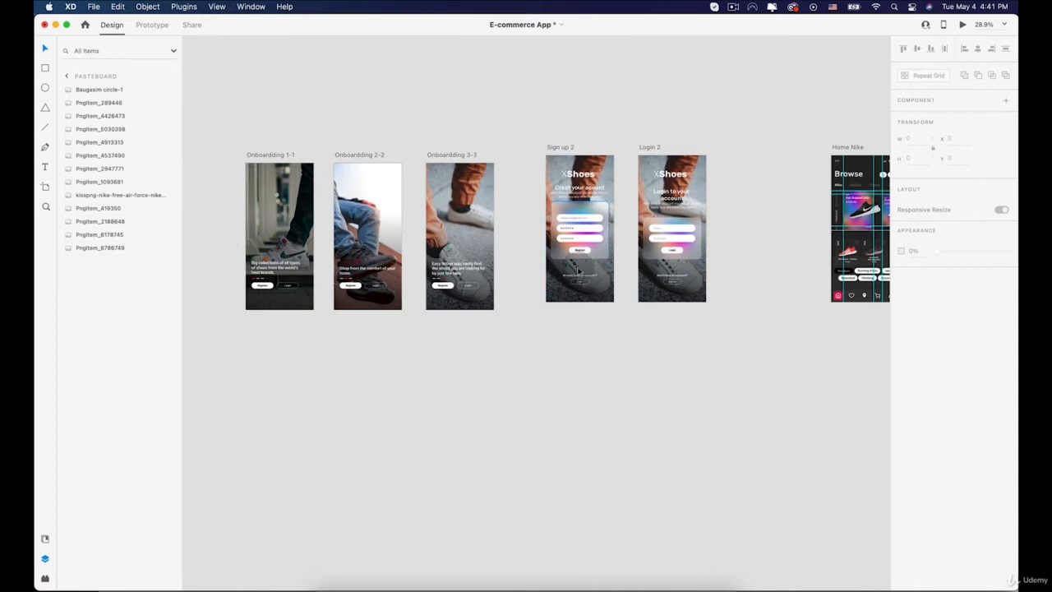
{"action": "scroll", "coordinate": [528, 293], "scroll_direction": "up", "scroll_amount": 3}
{"action": "key", "text": "space"}
{"action": "left_click_drag", "start_coordinate": [534, 280], "coordinate": [604, 321]}
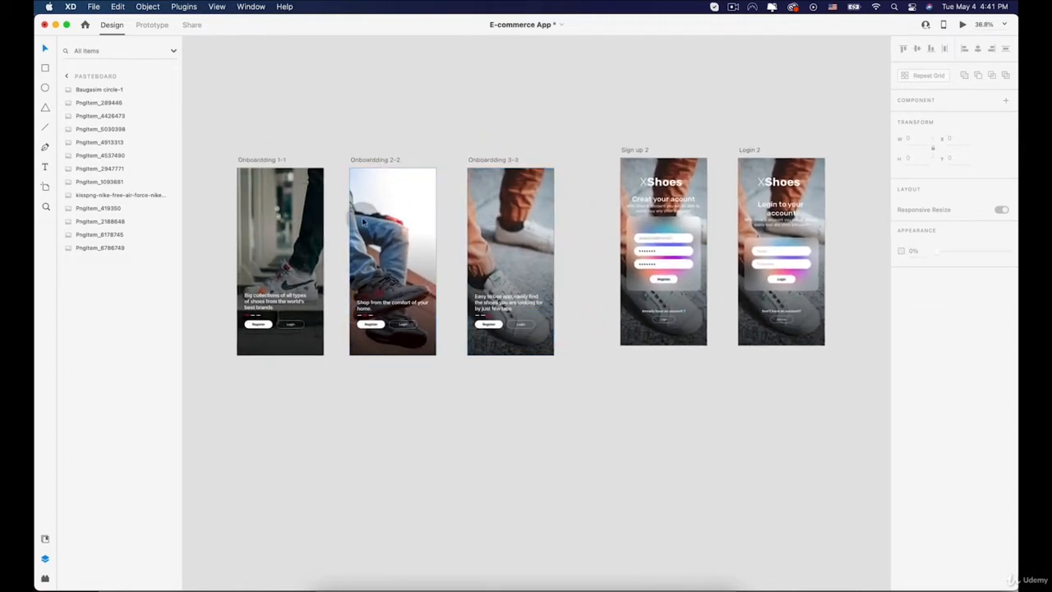
{"action": "scroll", "coordinate": [414, 218], "scroll_direction": "up", "scroll_amount": 2}
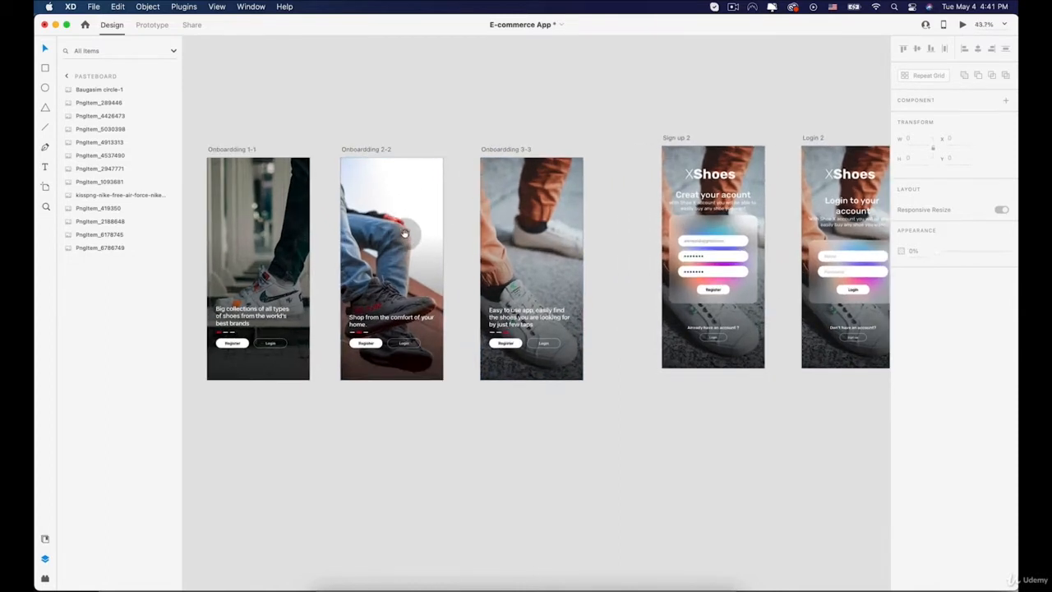
{"action": "key", "text": "space"}
{"action": "left_click_drag", "start_coordinate": [414, 218], "coordinate": [441, 256]}
{"action": "scroll", "coordinate": [441, 256], "scroll_direction": "up", "scroll_amount": 1}
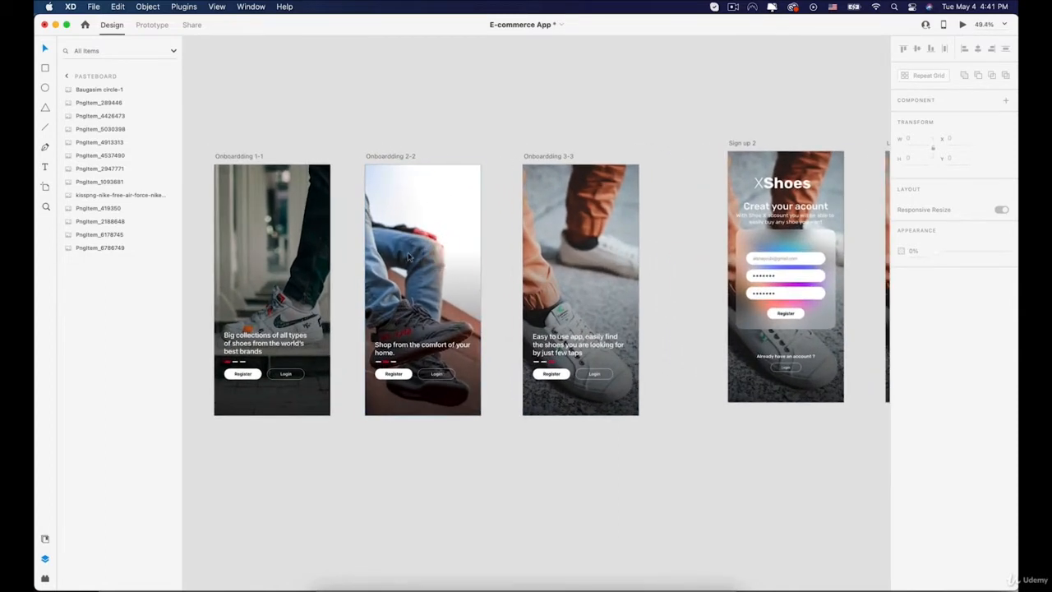
{"action": "left_click", "coordinate": [237, 156]}
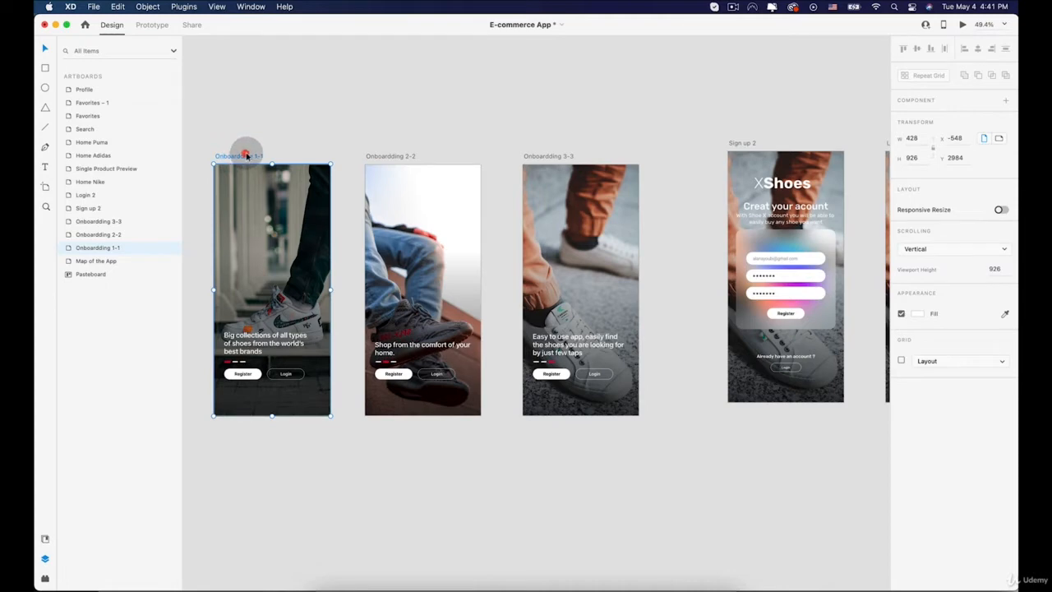
{"action": "left_click", "coordinate": [152, 25]}
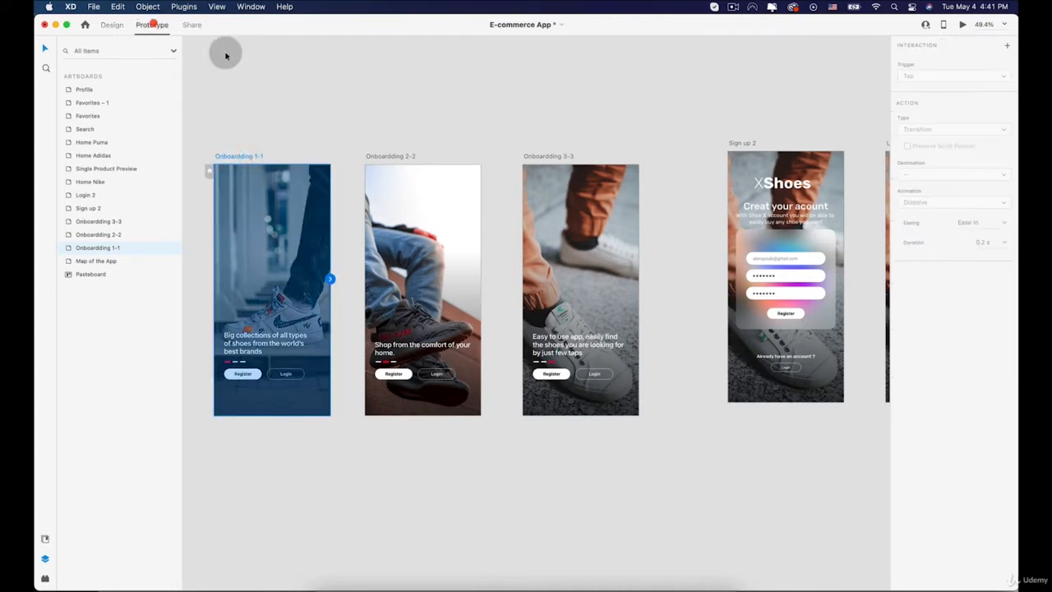
{"action": "left_click", "coordinate": [324, 85]}
{"action": "left_click", "coordinate": [232, 156]}
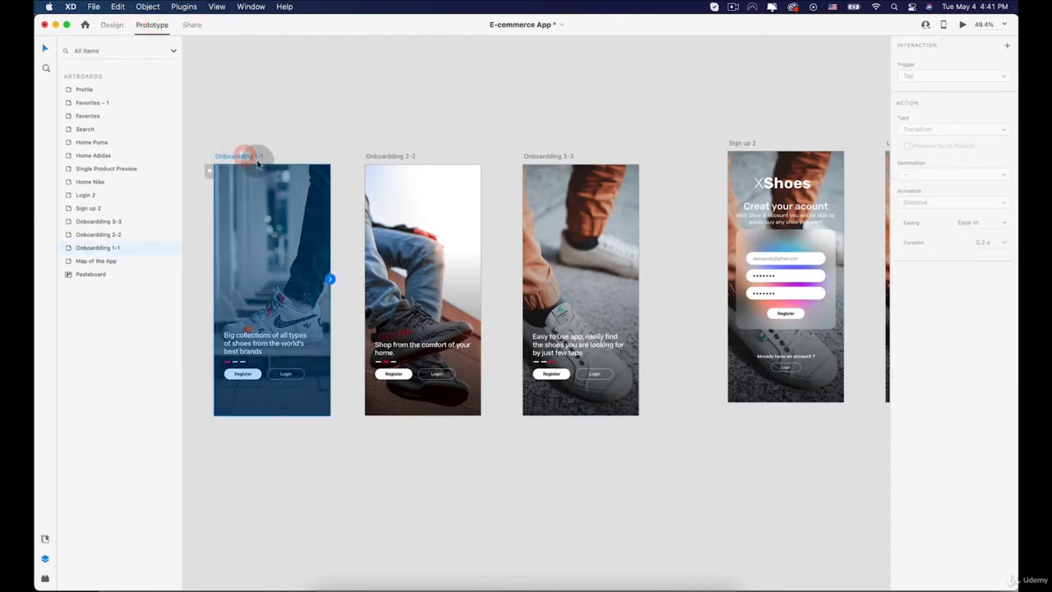
- Link Onboardding 1-1 to Onboardding 2-2 with a Time trigger and a 3 s delay
{"action": "left_click_drag", "start_coordinate": [329, 279], "coordinate": [391, 255]}
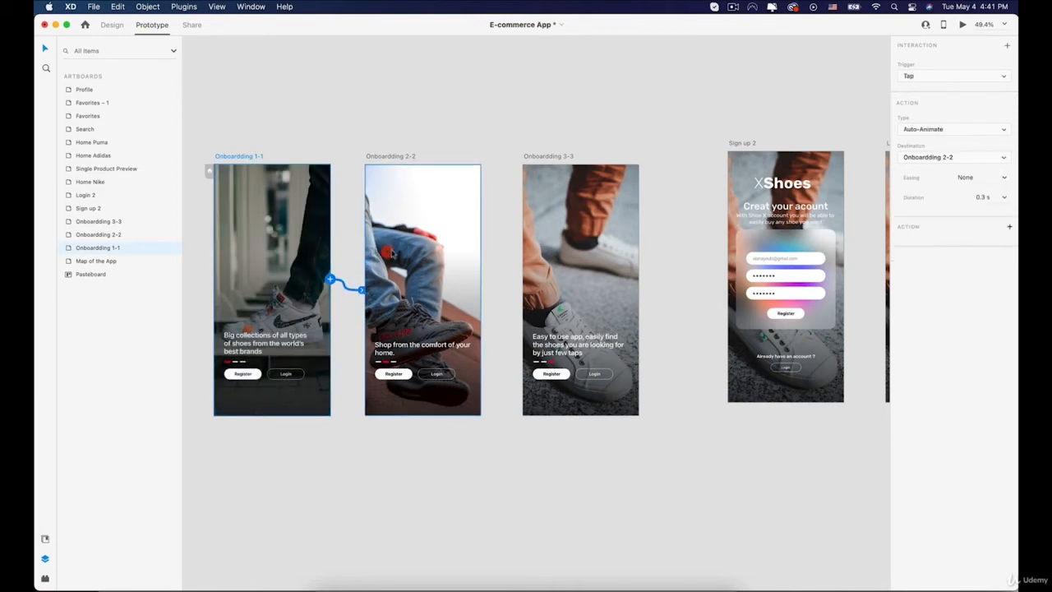
{"action": "left_click", "coordinate": [922, 76]}
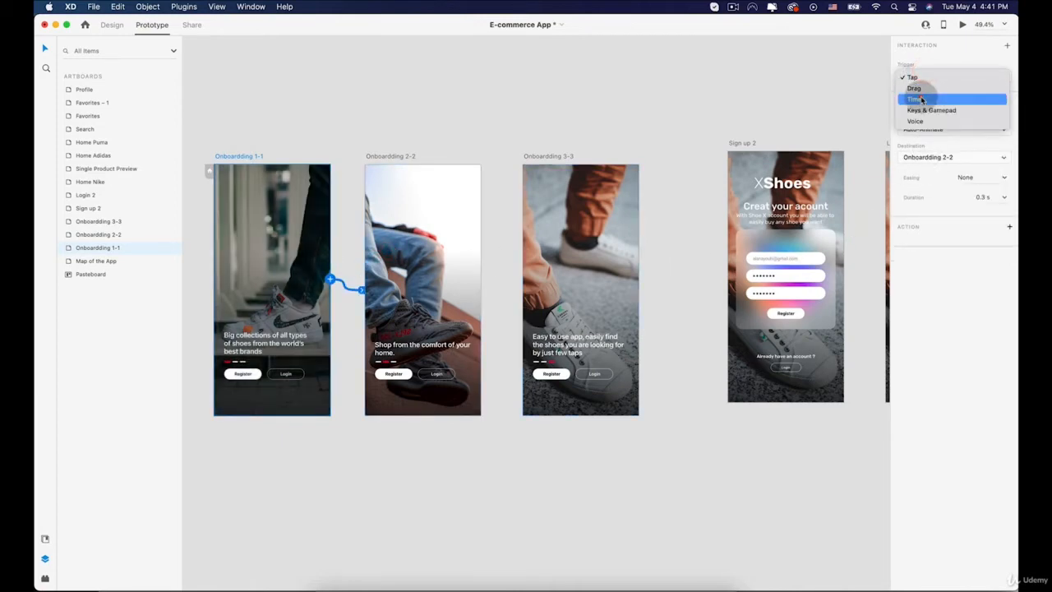
{"action": "left_click", "coordinate": [920, 100]}
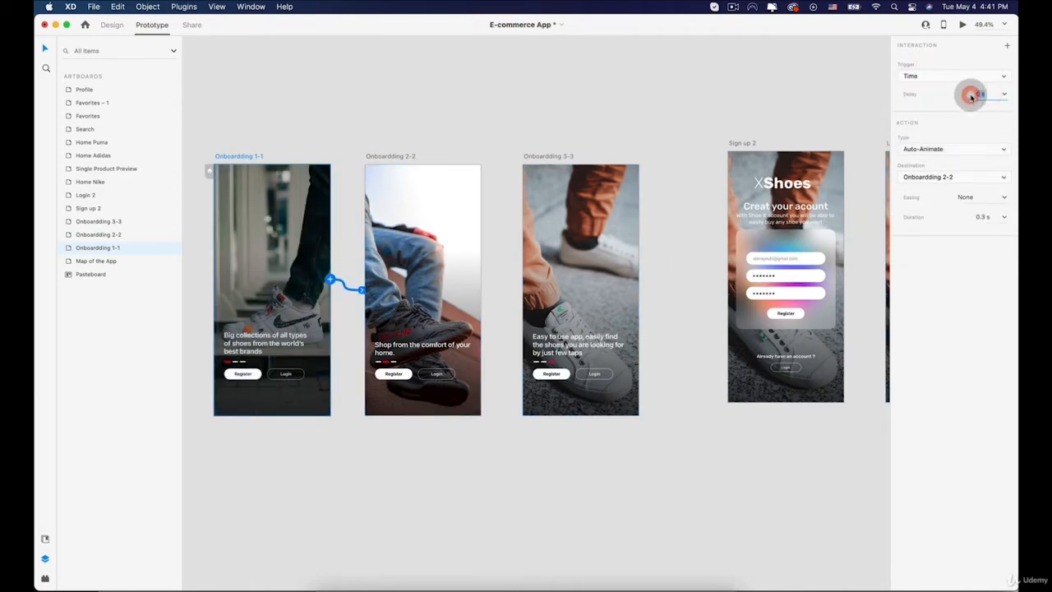
{"action": "type", "text": "3"}
- Link Onboardding 2-2 to Onboardding 3-3 and Onboardding 3-3 back to Onboardding 1-1, both with the Time trigger and 3 s delay
{"action": "left_click", "coordinate": [384, 157]}
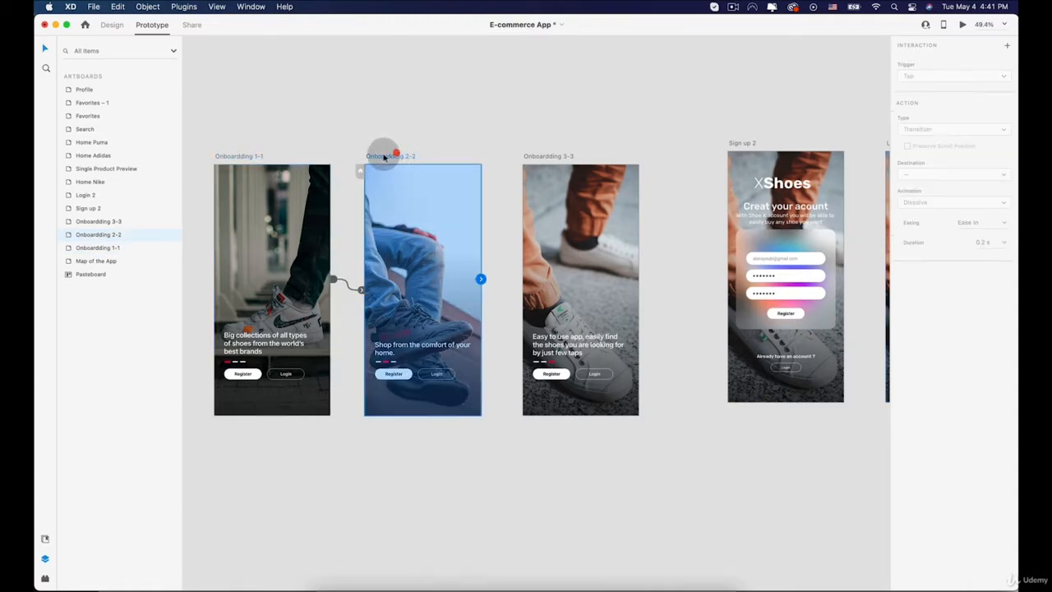
{"action": "left_click_drag", "start_coordinate": [493, 282], "coordinate": [554, 270]}
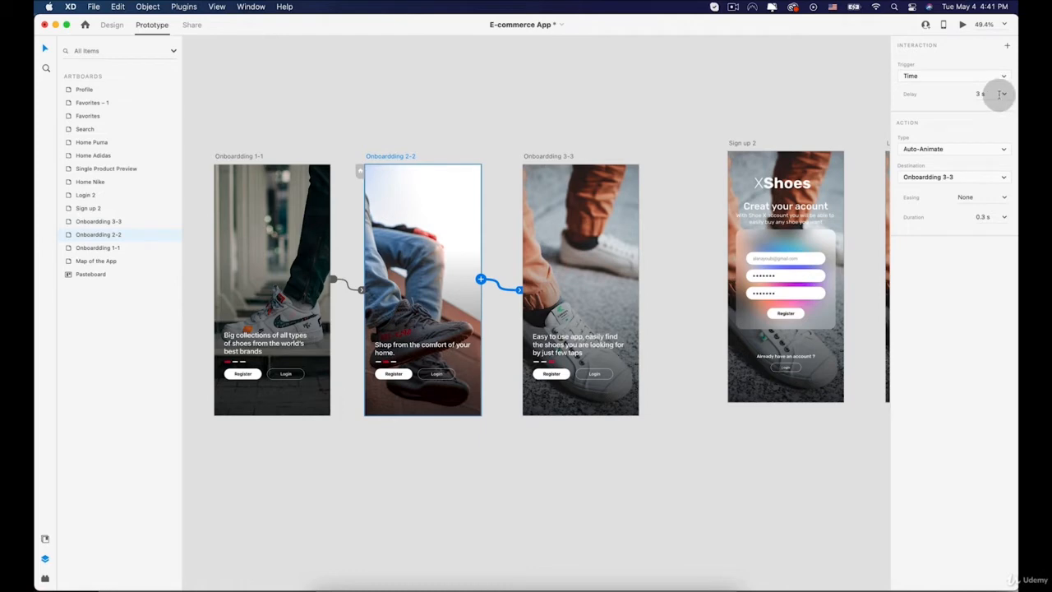
{"action": "left_click", "coordinate": [536, 155]}
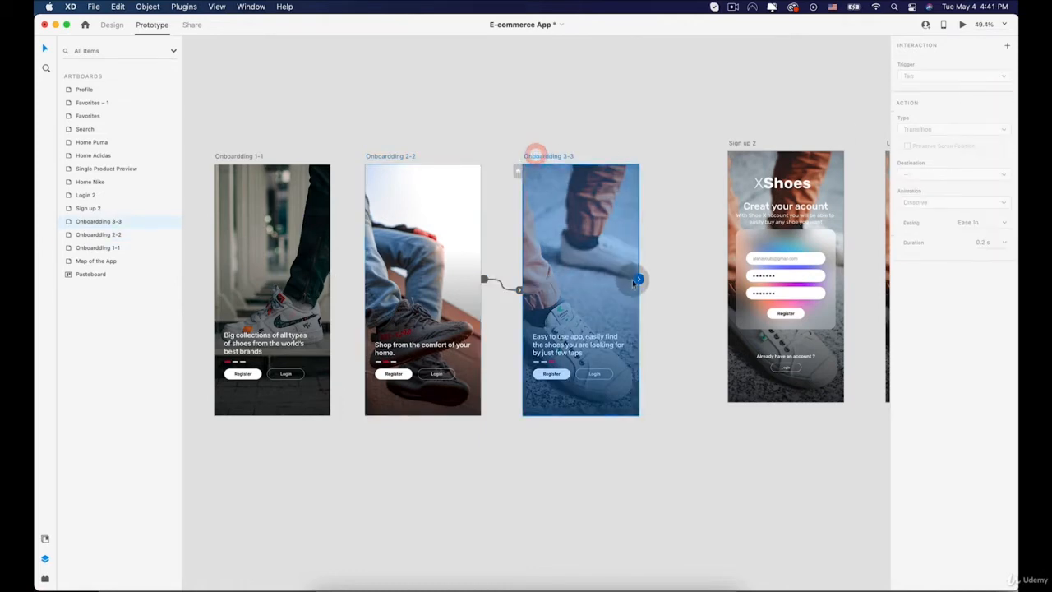
{"action": "left_click_drag", "start_coordinate": [638, 279], "coordinate": [218, 255]}
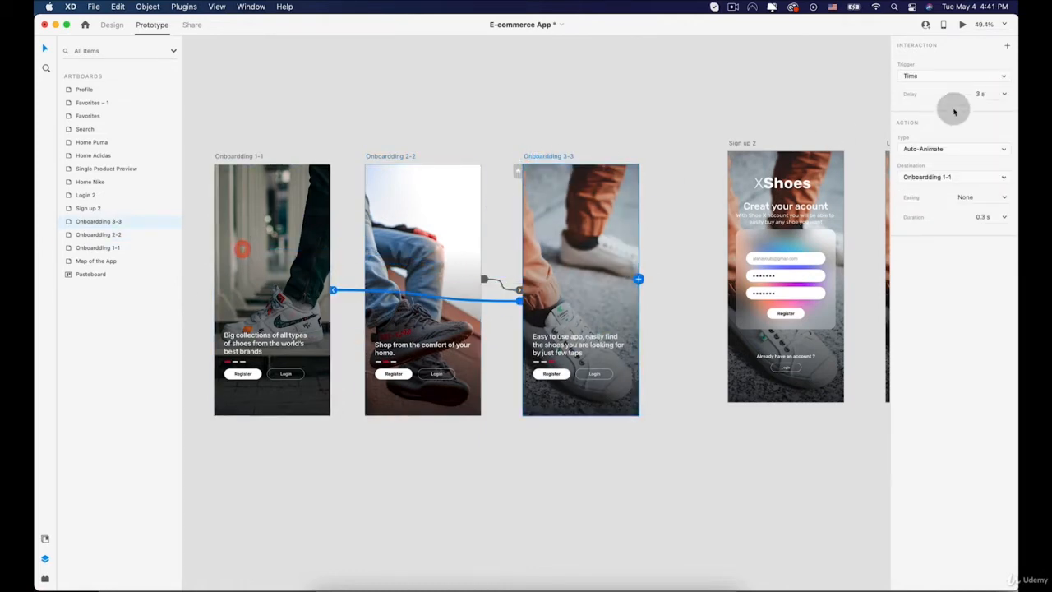
- Preview the timed onboarding sequence starting from Onboardding 1-1, and close the preview
{"action": "left_click", "coordinate": [250, 157]}
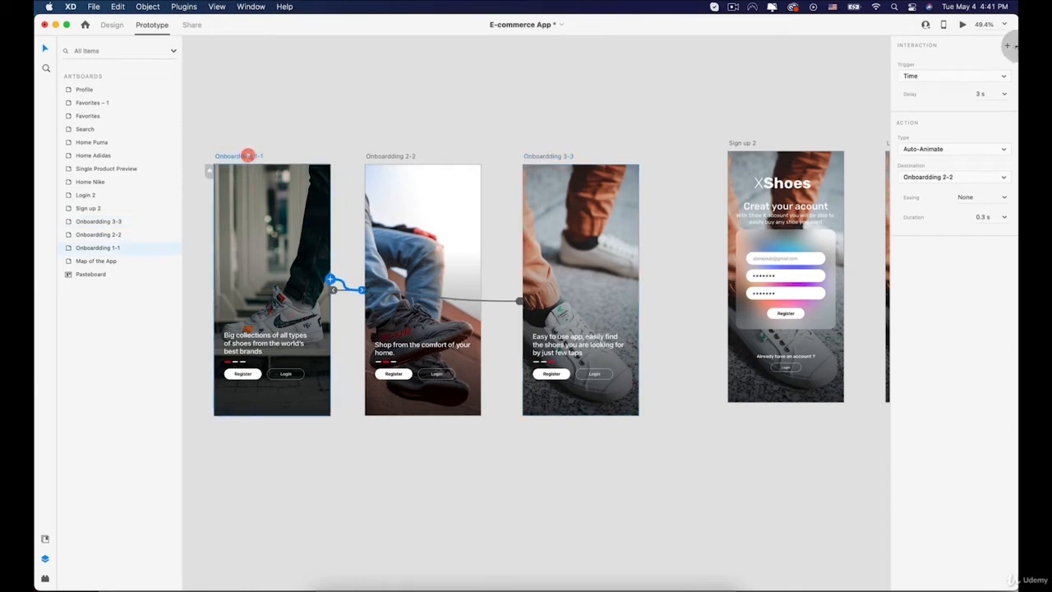
{"action": "left_click", "coordinate": [963, 25]}
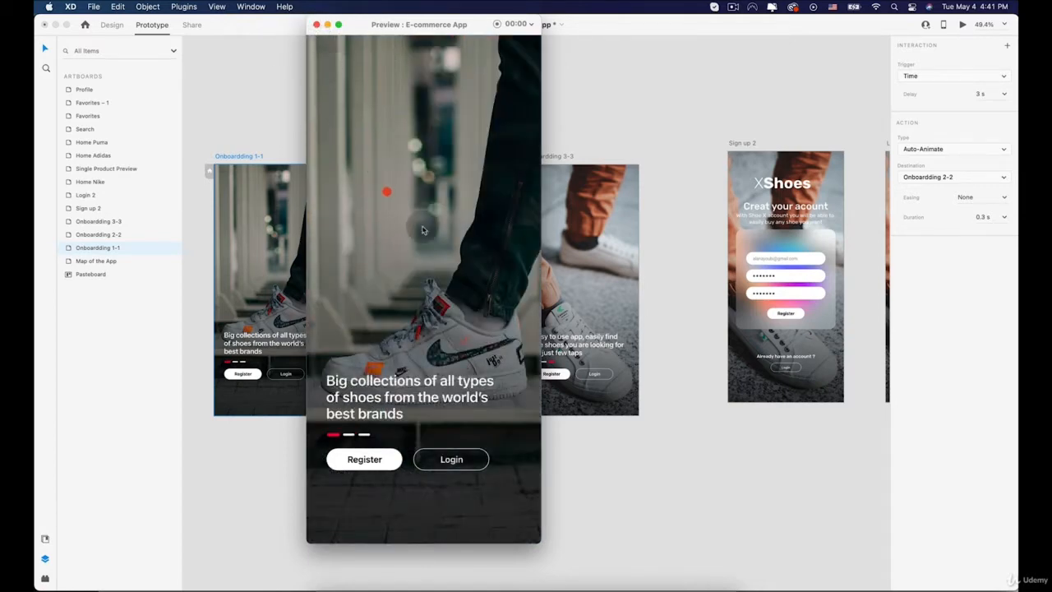
{"action": "left_click", "coordinate": [317, 25]}
{"action": "left_click", "coordinate": [306, 142]}
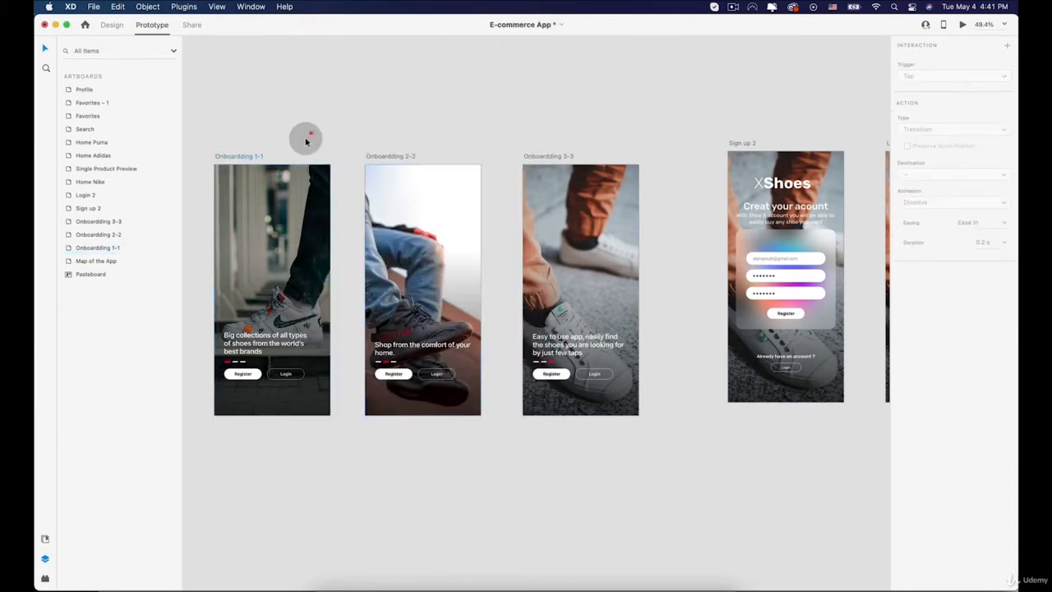
- Add a second interaction to Onboardding 1-1 with a Tap trigger leading to Onboardding 2-2
{"action": "left_click", "coordinate": [244, 156]}
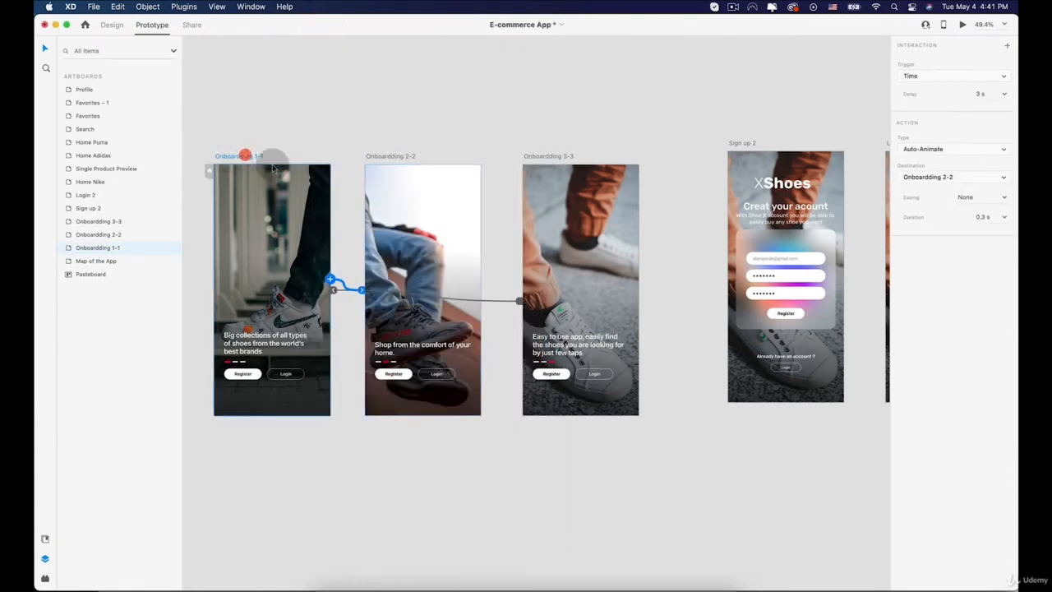
{"action": "left_click", "coordinate": [1008, 46]}
{"action": "left_click", "coordinate": [990, 75]}
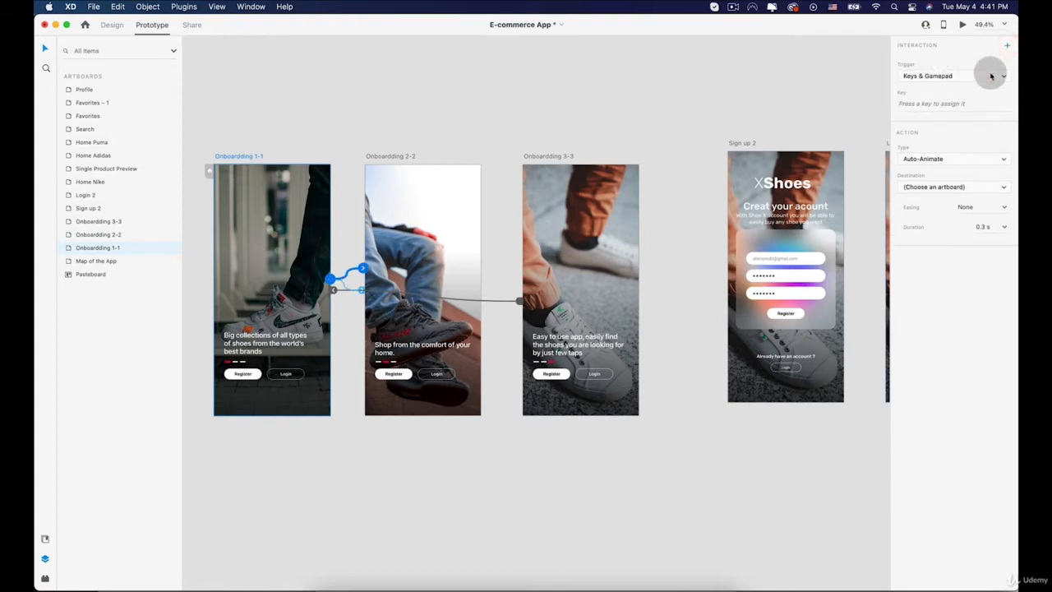
{"action": "left_click", "coordinate": [913, 55]}
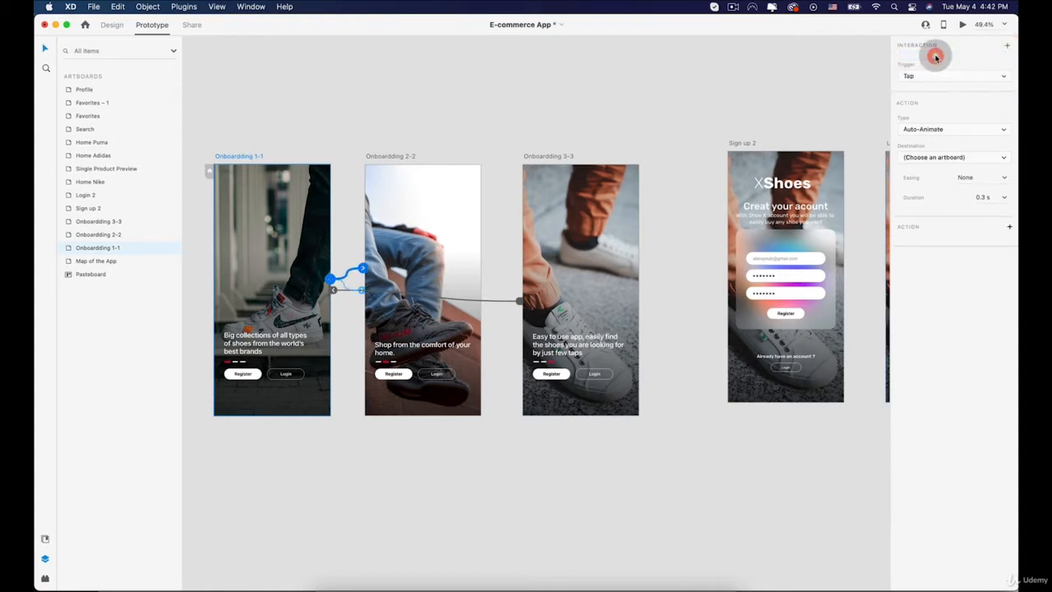
{"action": "left_click_drag", "start_coordinate": [361, 269], "coordinate": [397, 185]}
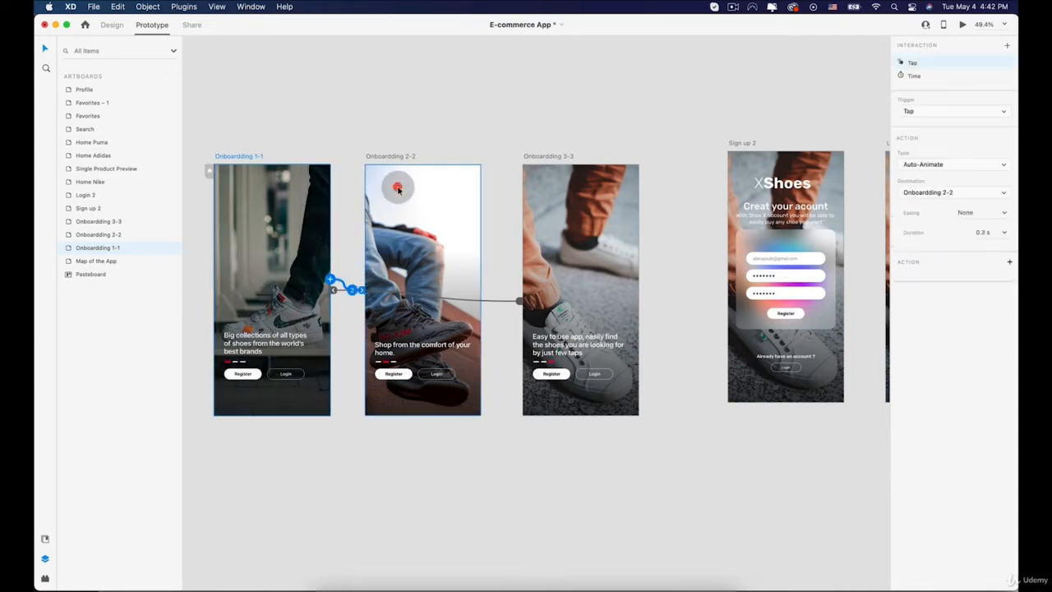
- Add a Tap interaction to Onboardding 2-2 leading to Onboardding 3-3
{"action": "left_click", "coordinate": [380, 161]}
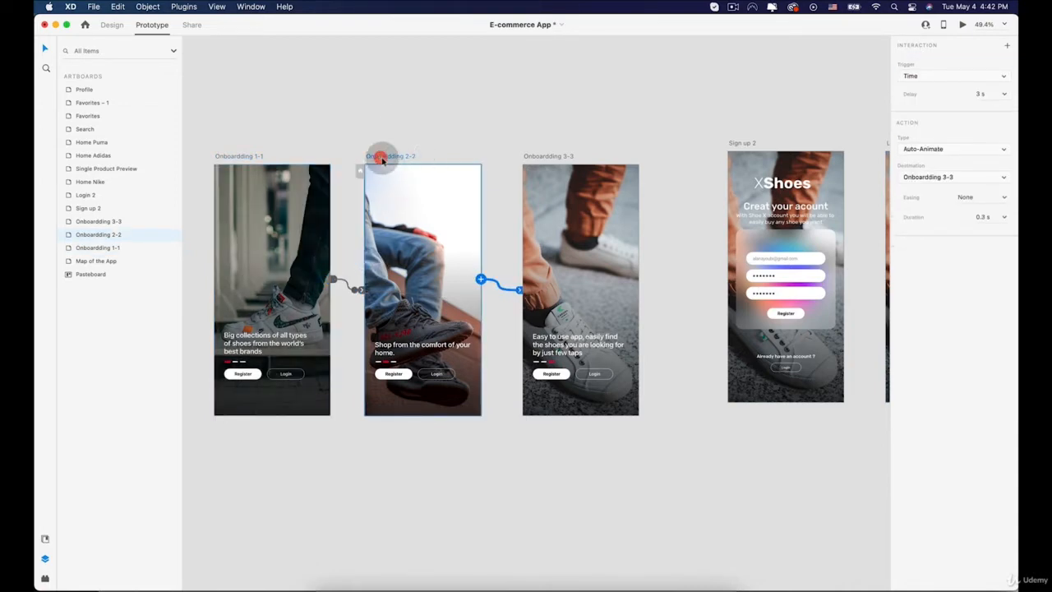
{"action": "left_click", "coordinate": [1006, 47]}
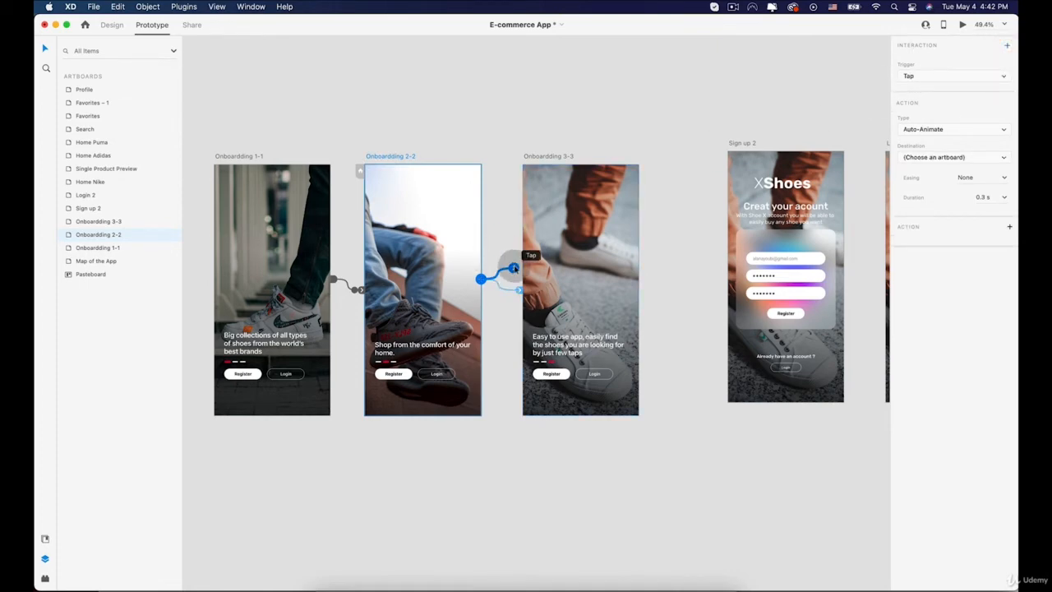
{"action": "left_click_drag", "start_coordinate": [513, 268], "coordinate": [557, 188]}
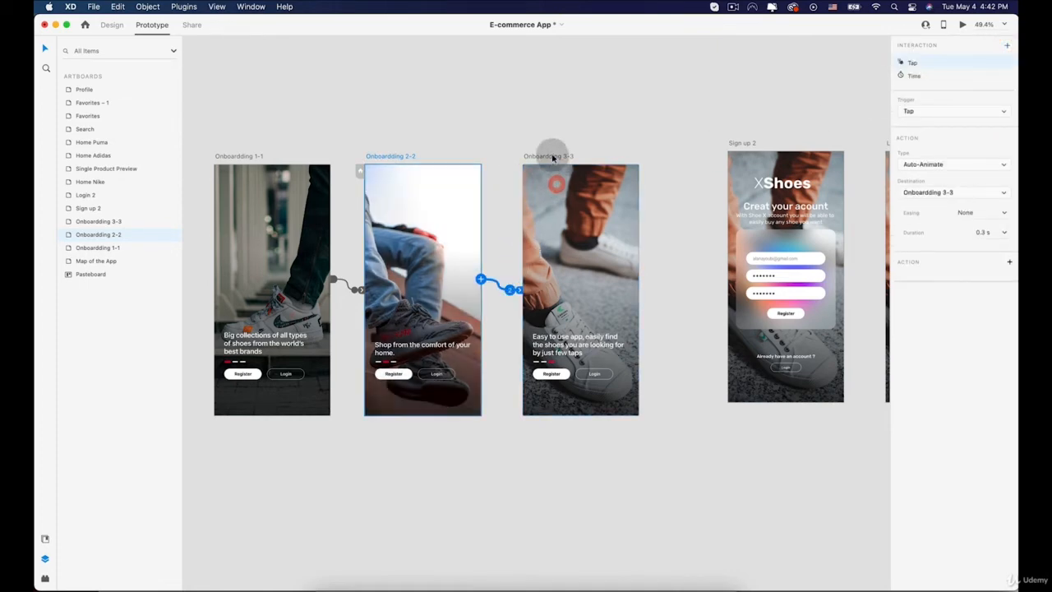
- Add a Tap interaction to Onboardding 3-3 leading back to Onboardding 1-1
{"action": "left_click", "coordinate": [553, 158]}
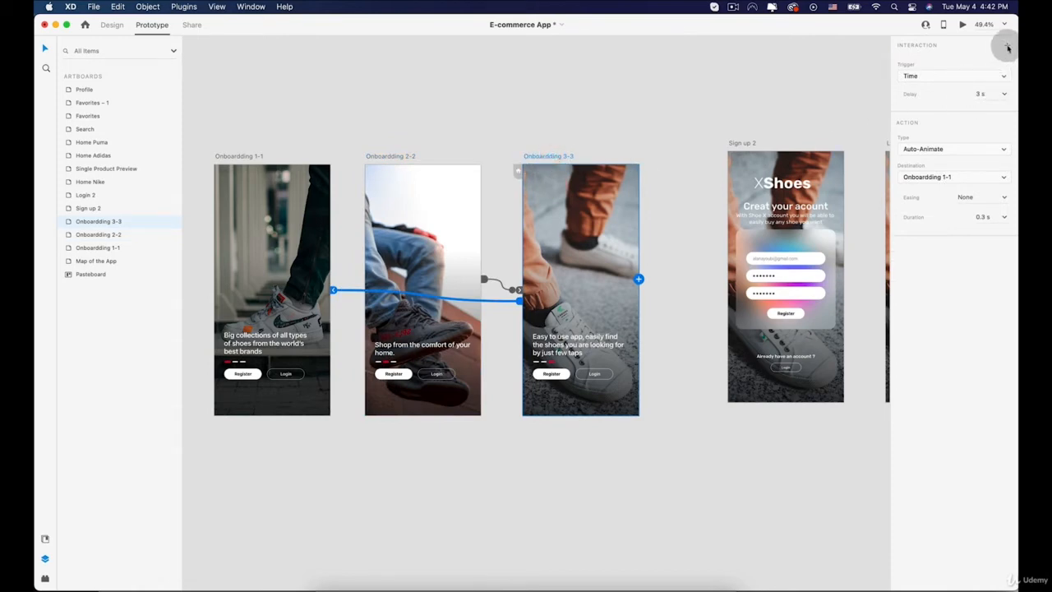
{"action": "left_click", "coordinate": [1007, 46]}
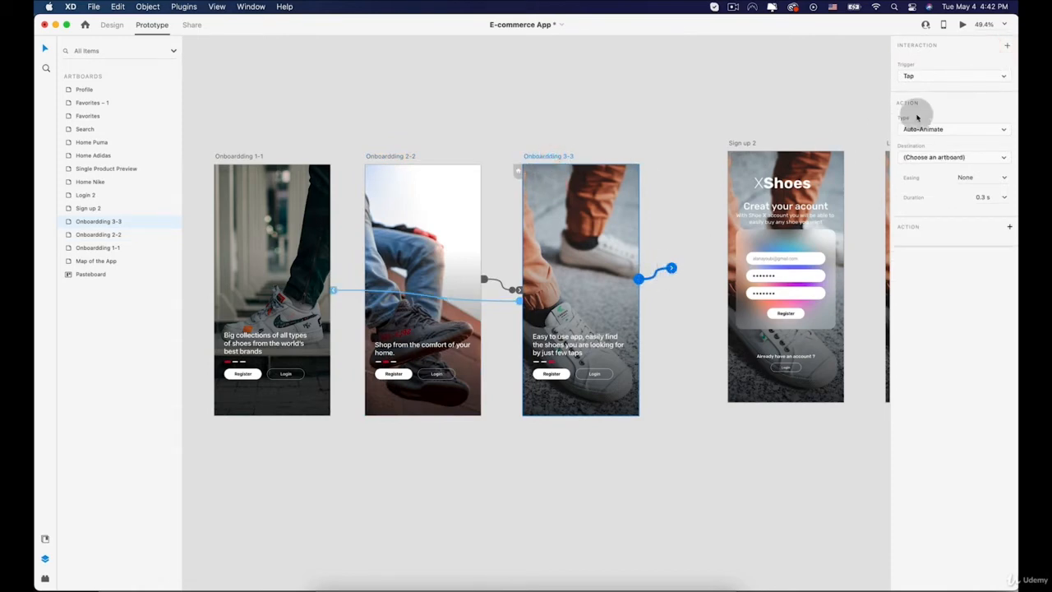
{"action": "left_click_drag", "start_coordinate": [667, 273], "coordinate": [327, 273]}
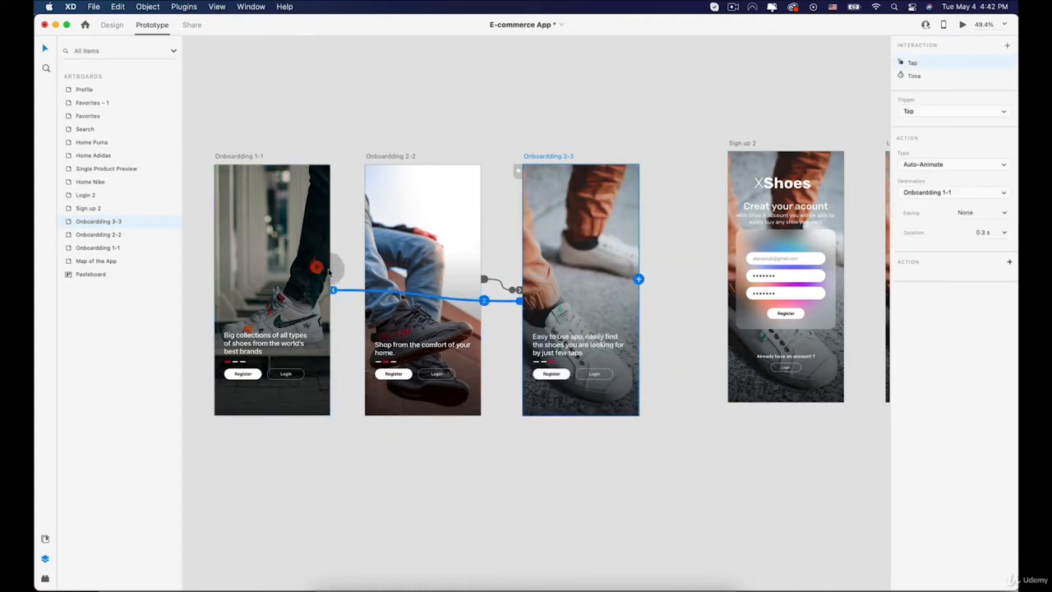
- Preview the prototype from Onboardding 1-1, tap through the onboarding screens, and close the preview
{"action": "left_click", "coordinate": [251, 154]}
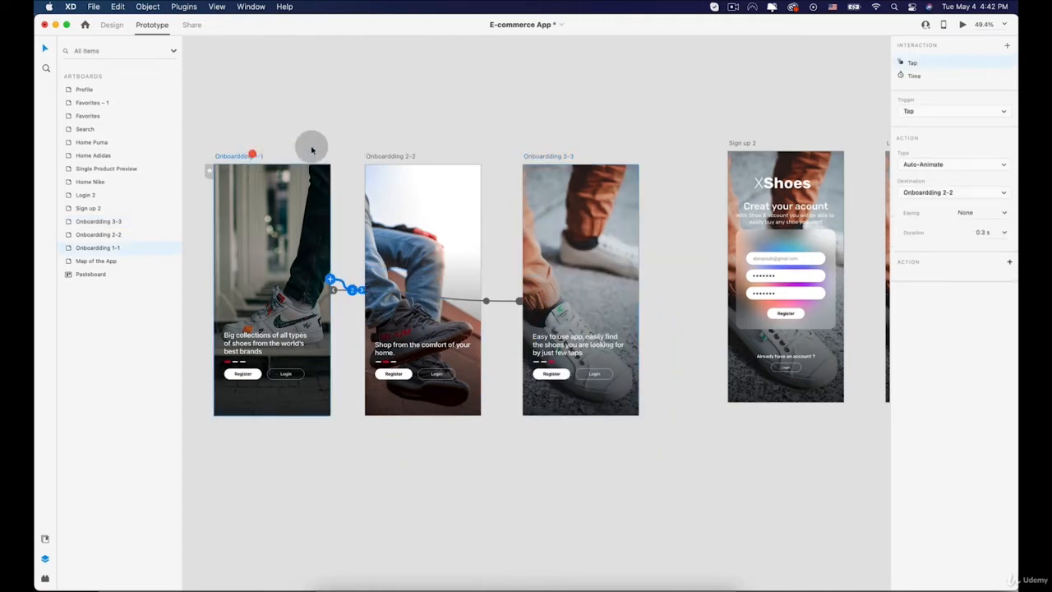
{"action": "left_click", "coordinate": [962, 25]}
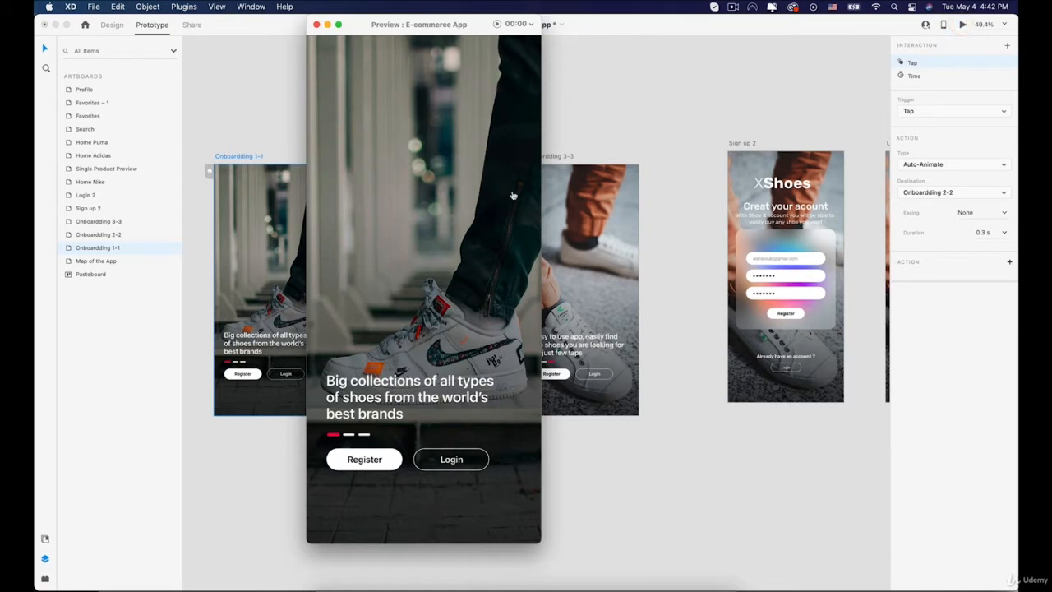
{"action": "left_click", "coordinate": [711, 288]}
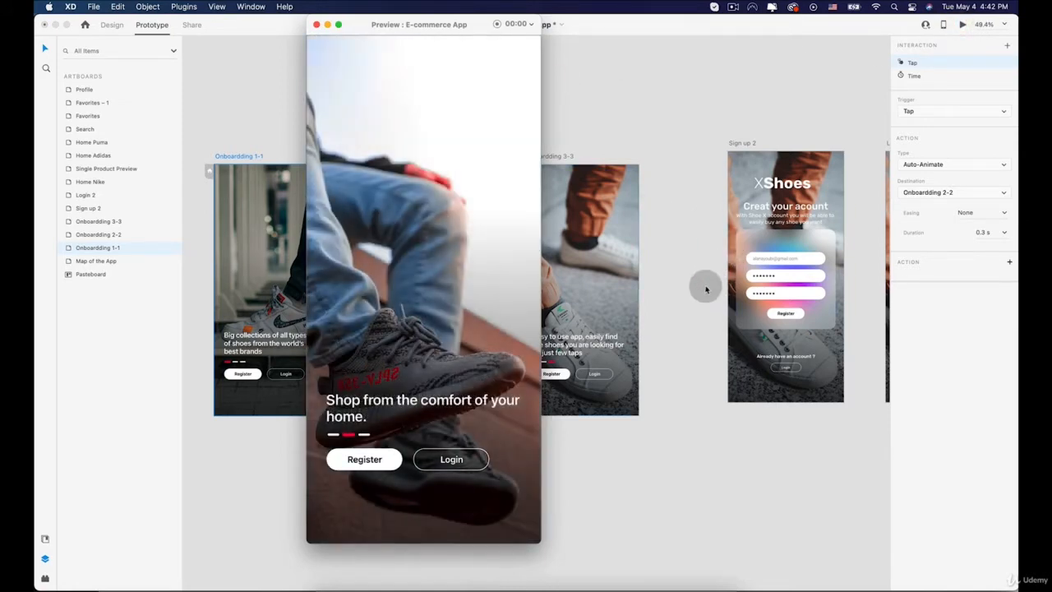
{"action": "left_click", "coordinate": [461, 208]}
{"action": "left_click", "coordinate": [463, 209]}
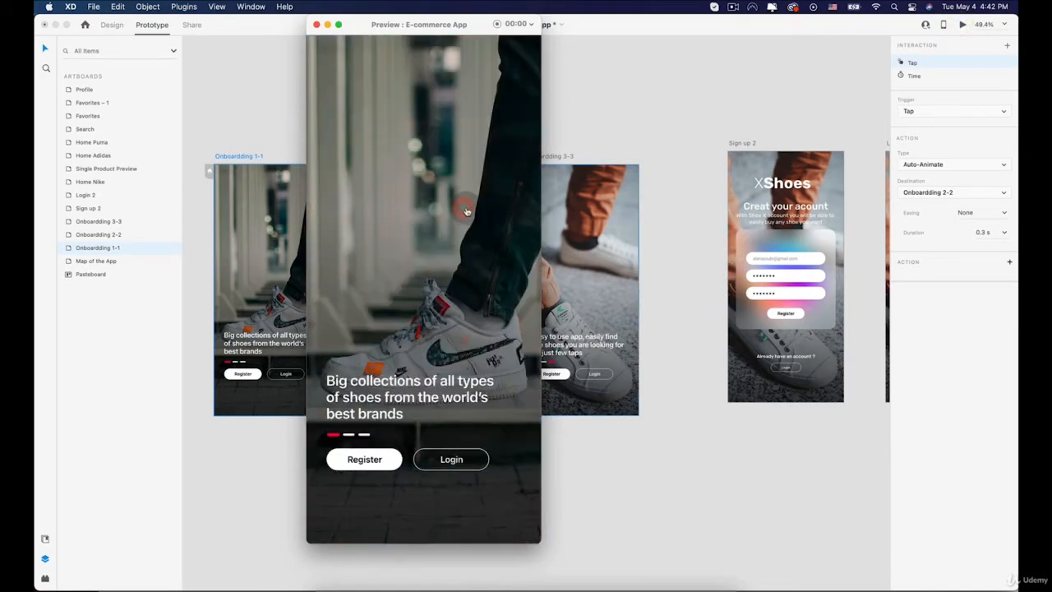
{"action": "left_click", "coordinate": [466, 208]}
{"action": "left_click", "coordinate": [466, 209]}
{"action": "left_click", "coordinate": [478, 213]}
{"action": "left_click", "coordinate": [315, 25]}
{"action": "left_click", "coordinate": [522, 488]}
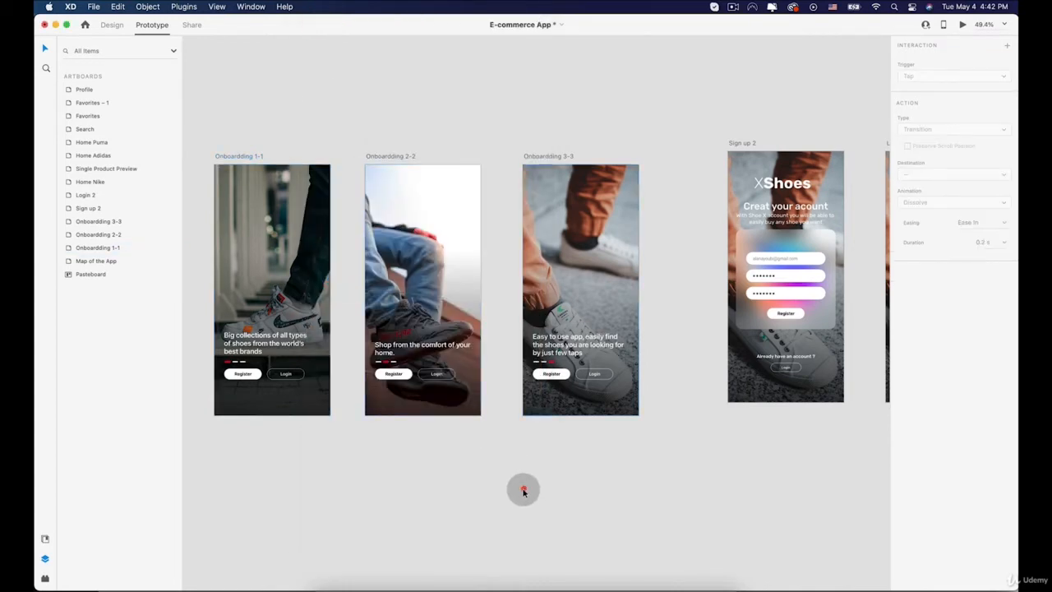
- Examine the Register and Login buttons on the onboarding artboards and the form cards on Sign up 2 and Login 2
{"action": "key", "text": "super+minus"}
{"action": "key", "text": "super+minus"}
{"action": "left_click_drag", "start_coordinate": [562, 477], "coordinate": [499, 383]}
{"action": "scroll", "coordinate": [228, 323], "scroll_direction": "up", "scroll_amount": 5}
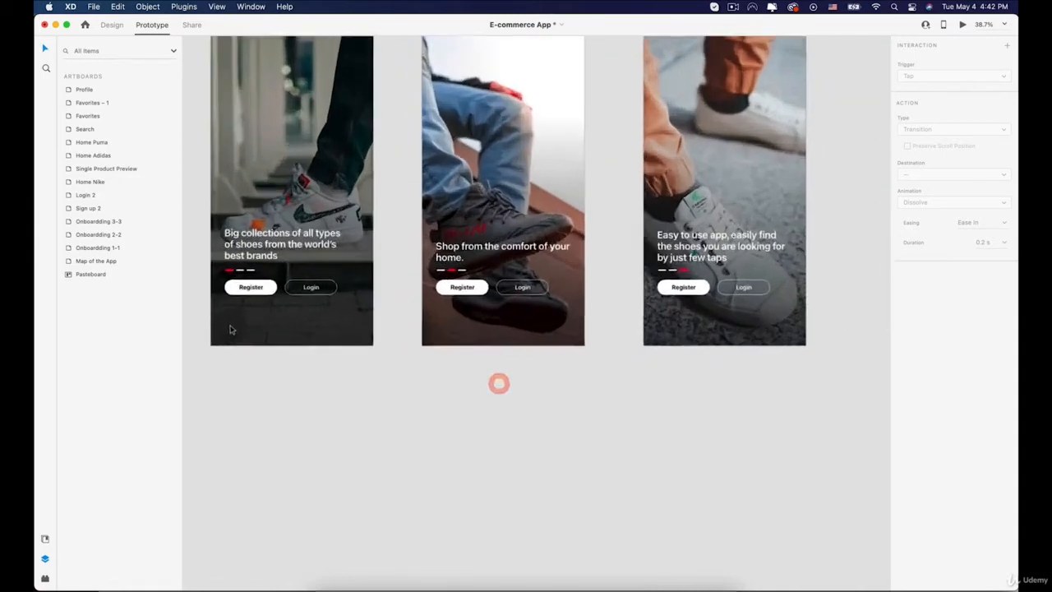
{"action": "key", "text": "space"}
{"action": "left_click_drag", "start_coordinate": [516, 296], "coordinate": [358, 307]}
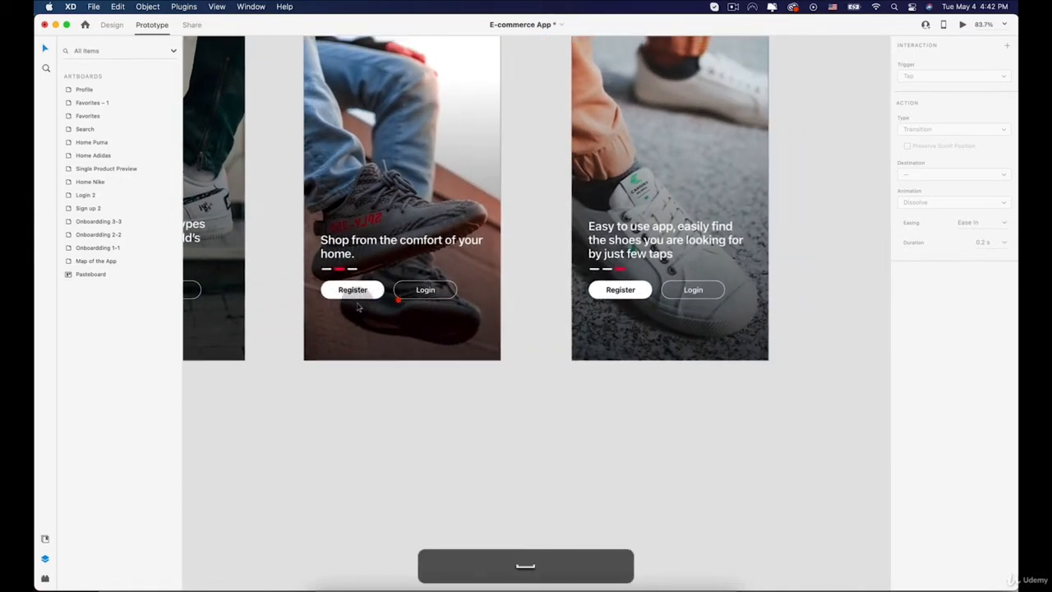
{"action": "scroll", "coordinate": [402, 305], "scroll_direction": "down", "scroll_amount": 5}
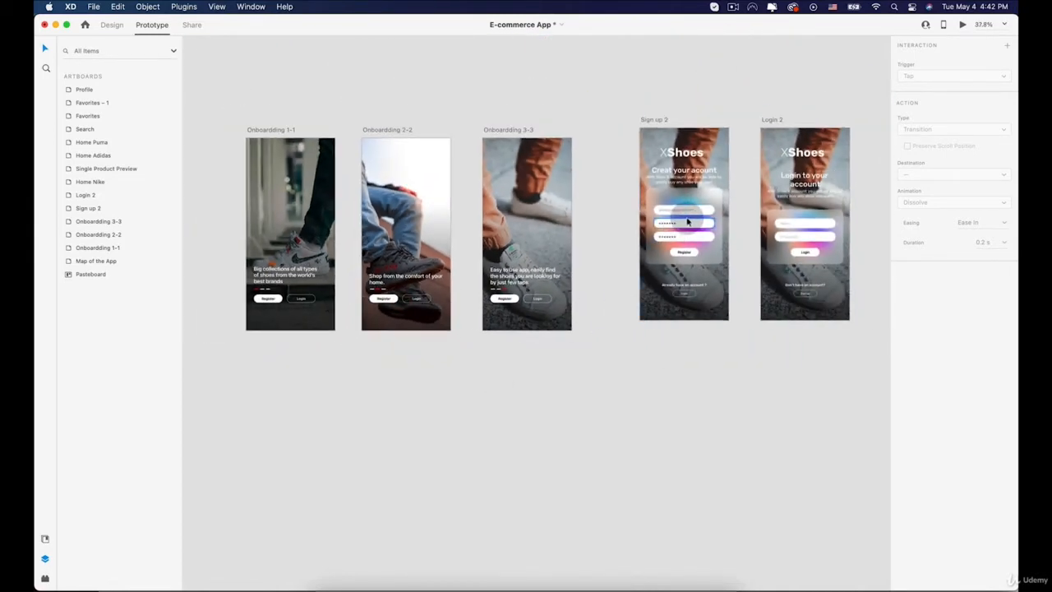
{"action": "scroll", "coordinate": [551, 129], "scroll_direction": "up", "scroll_amount": 3}
{"action": "key", "text": "space"}
{"action": "left_click_drag", "start_coordinate": [696, 118], "coordinate": [516, 117]}
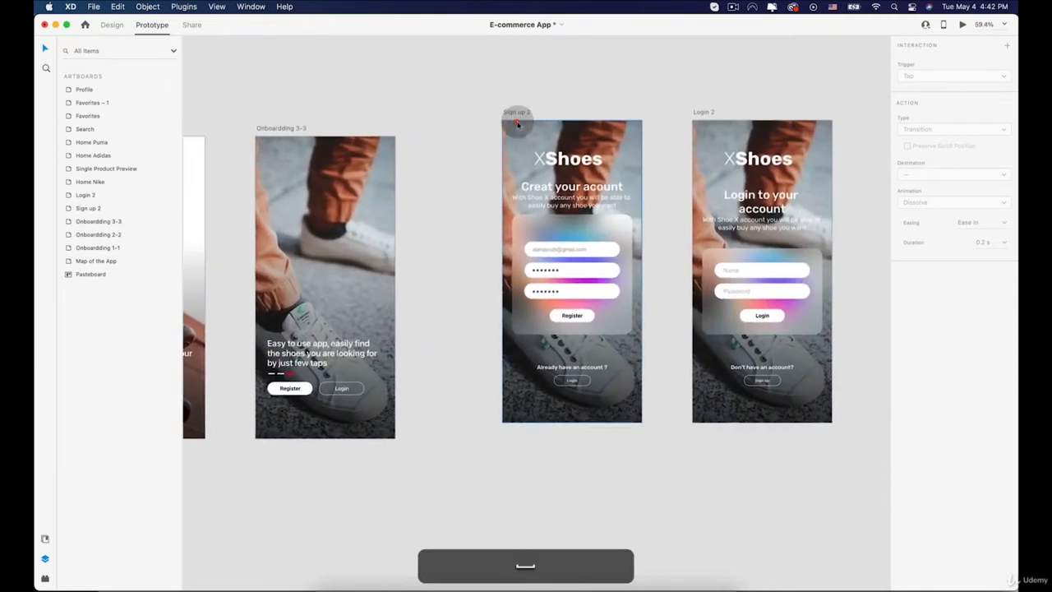
- In Design mode, group the Sign up 2 form card with its three fields, Register button and gradient circle image
{"action": "left_click", "coordinate": [112, 25]}
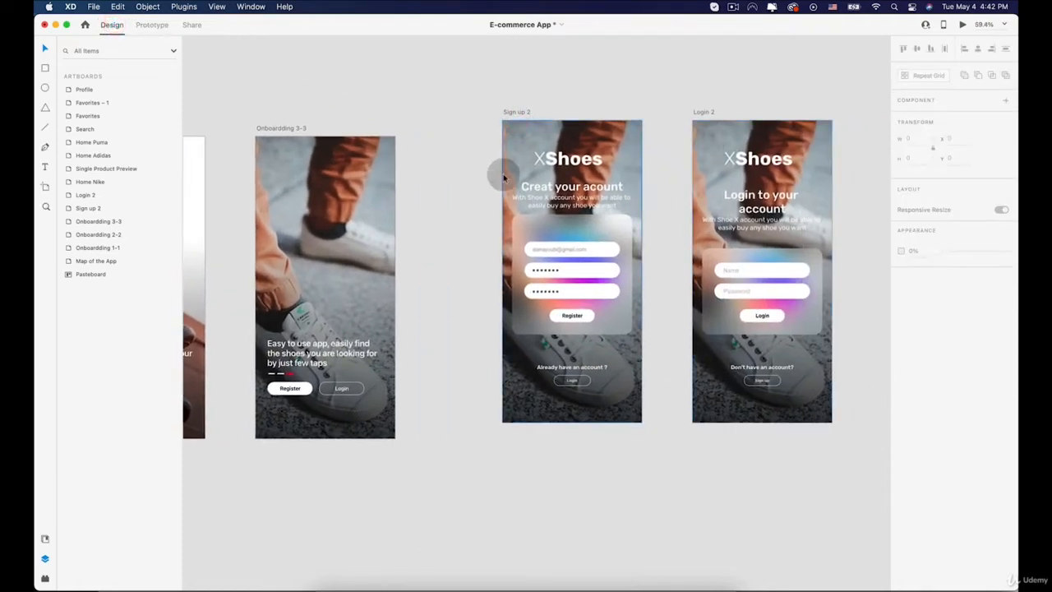
{"action": "scroll", "coordinate": [556, 231], "scroll_direction": "up", "scroll_amount": 5}
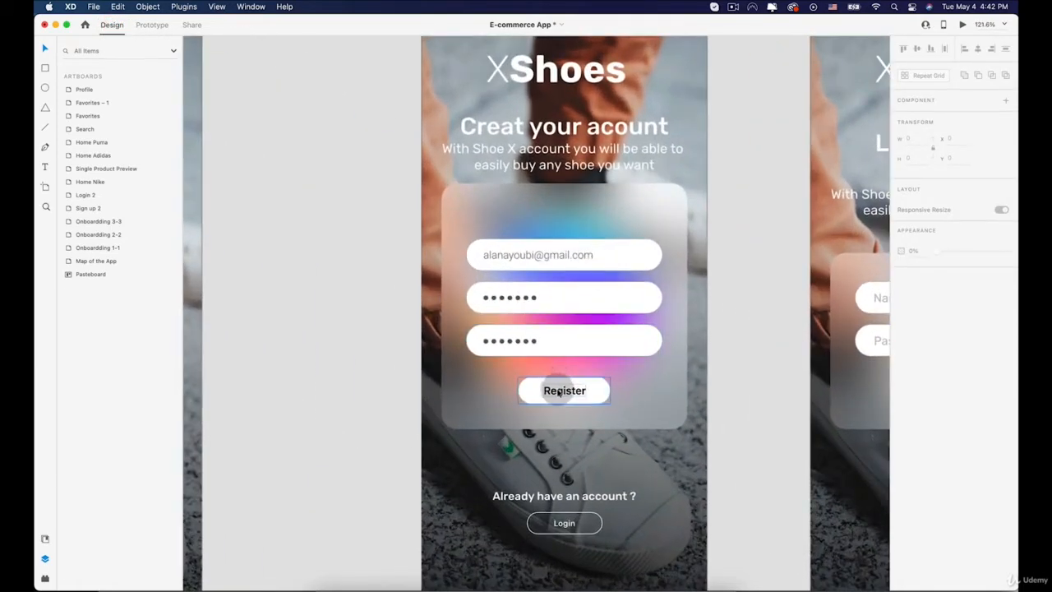
{"action": "left_click", "coordinate": [562, 391]}
{"action": "key", "text": "shift"}
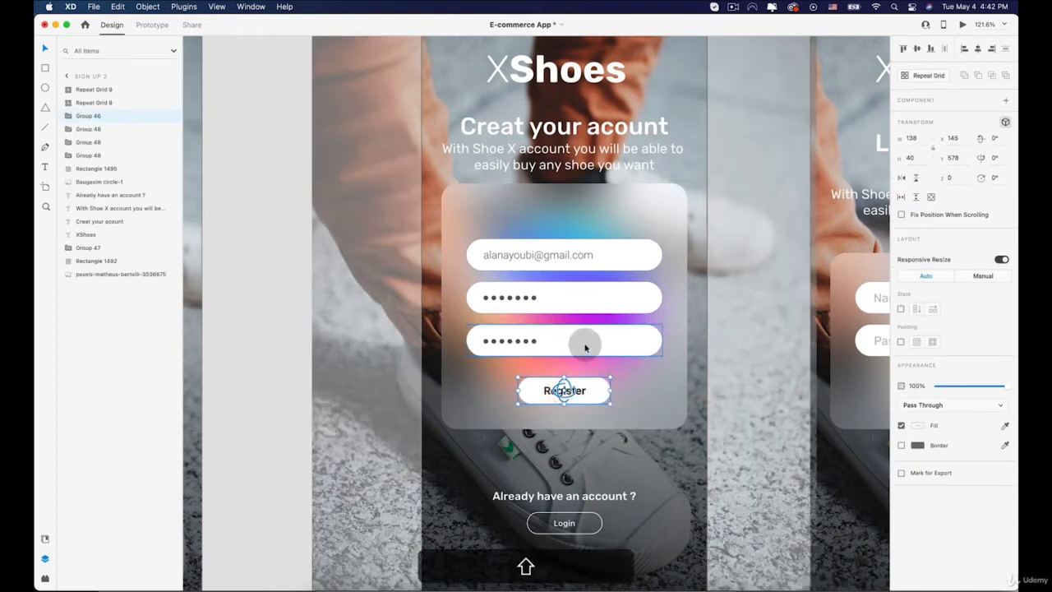
{"action": "left_click", "coordinate": [526, 341], "text": "shift"}
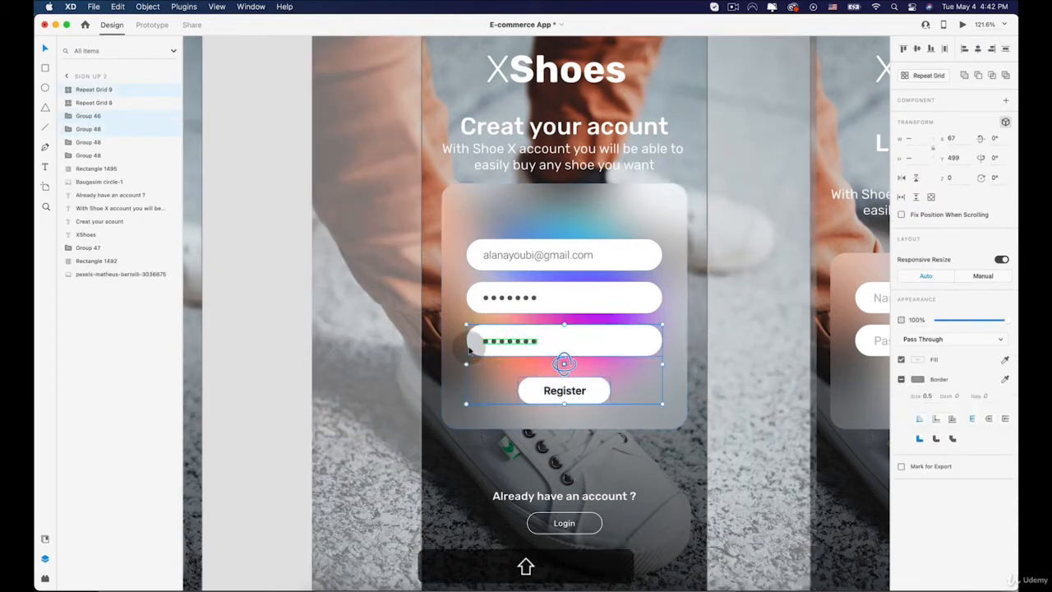
{"action": "left_click", "coordinate": [460, 402], "text": "shift"}
{"action": "left_click", "coordinate": [501, 300], "text": "shift"}
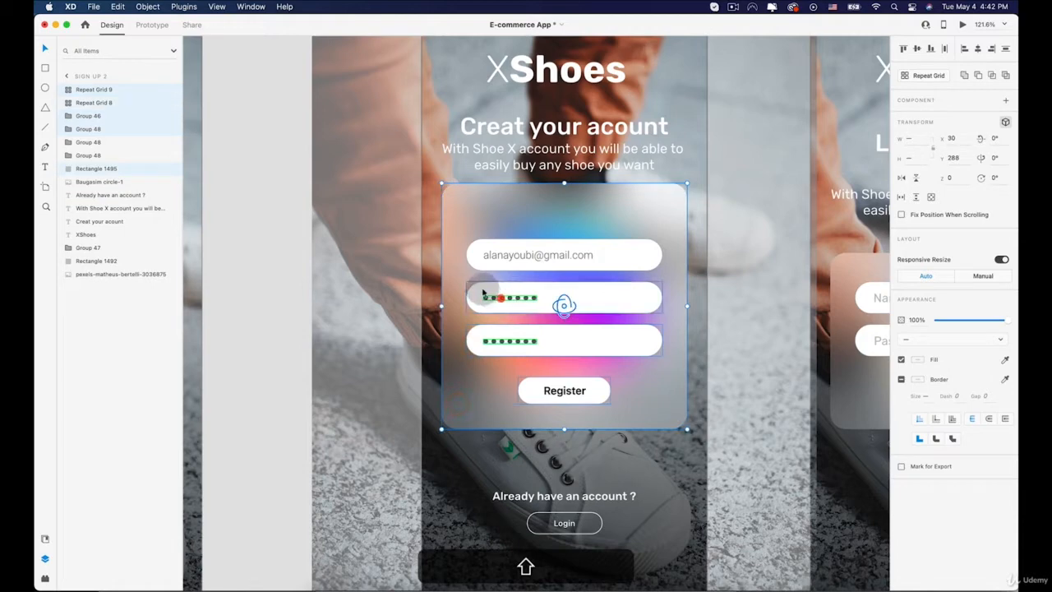
{"action": "left_click", "coordinate": [501, 256], "text": "shift"}
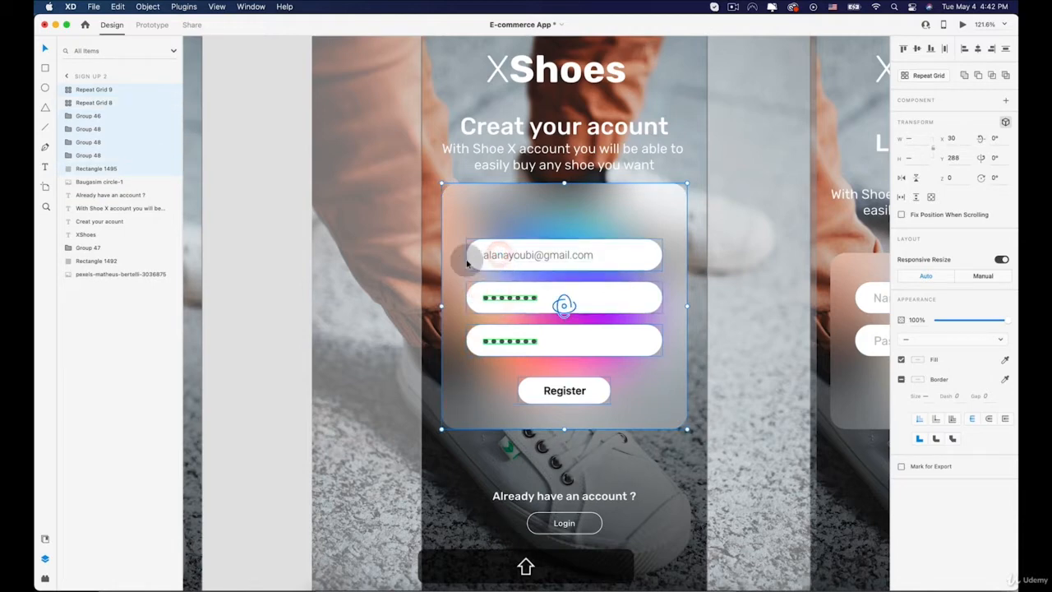
{"action": "left_click", "coordinate": [102, 182], "text": "shift"}
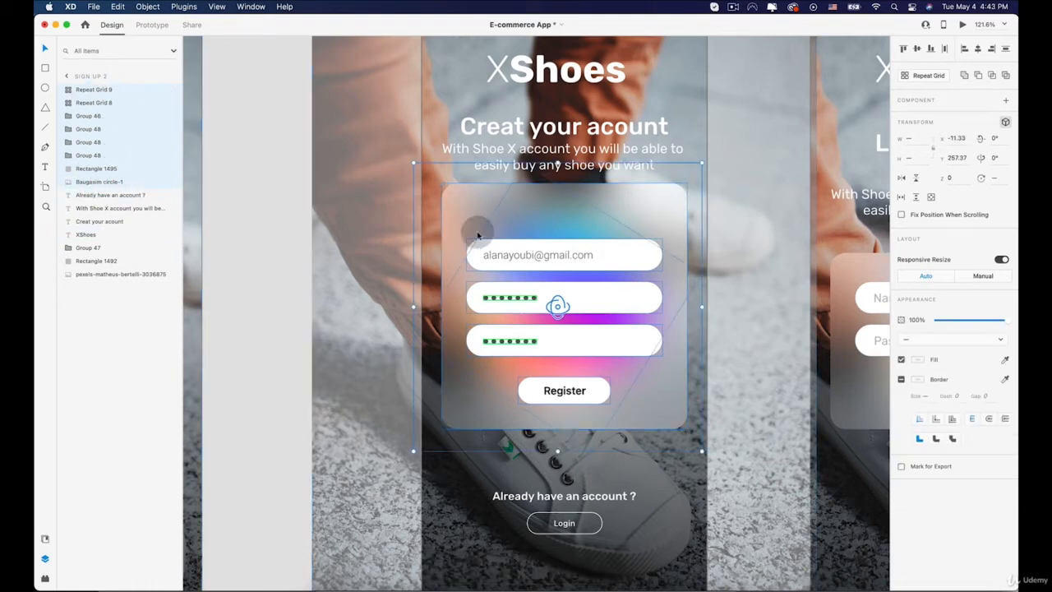
{"action": "right_click", "coordinate": [516, 231]}
{"action": "left_click", "coordinate": [542, 340]}
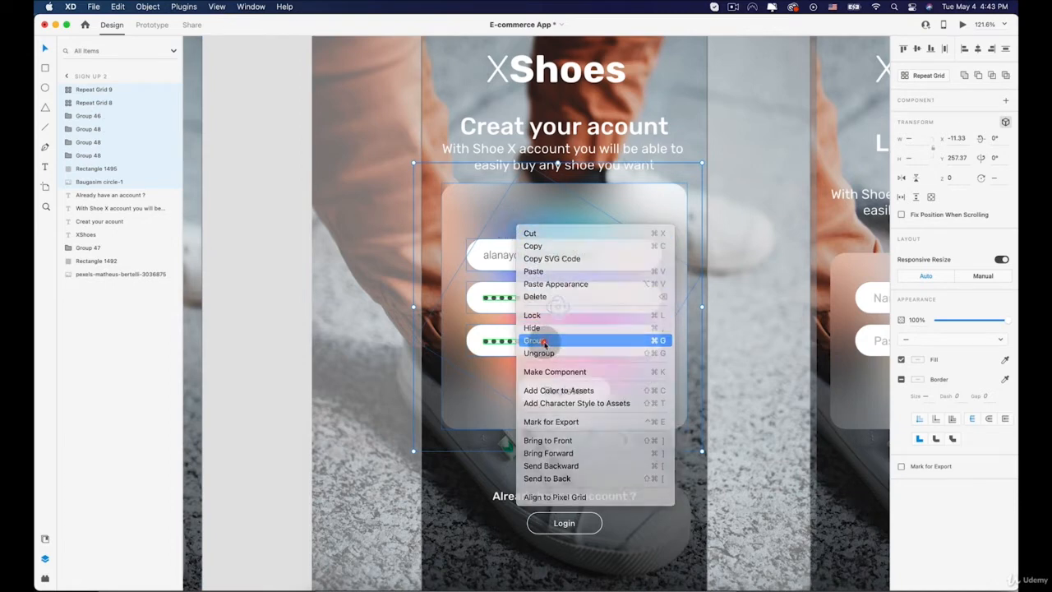
- Try moving the grouped form card on Sign up 2 and undo the move
{"action": "mouse_move", "coordinate": [522, 249]}
{"action": "left_mouse_down"}
{"action": "mouse_move", "coordinate": [598, 271]}
{"action": "mouse_move", "coordinate": [505, 259]}
{"action": "left_mouse_up"}
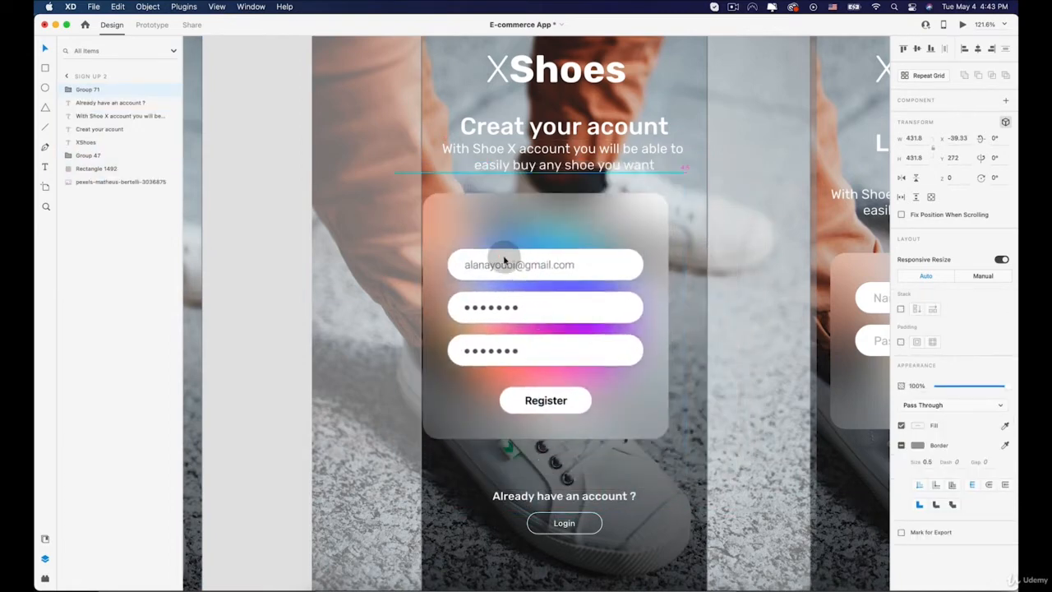
{"action": "key", "text": "super+z"}
{"action": "key", "text": "super+z"}
- Rename the form card group on Sign up 2 to Pop-up
{"action": "key", "text": "super+0"}
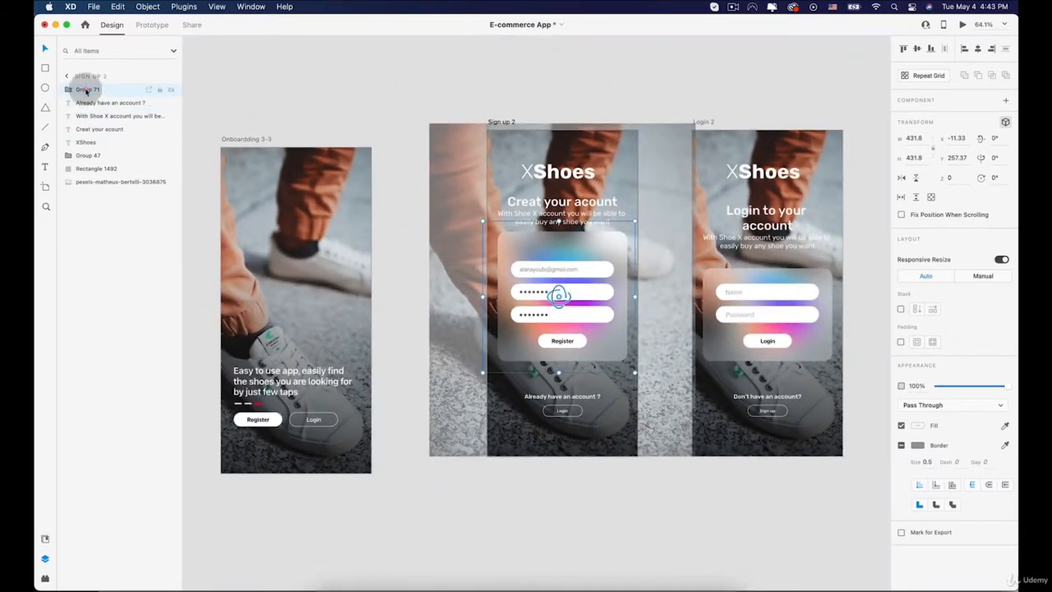
{"action": "key", "text": "shift"}
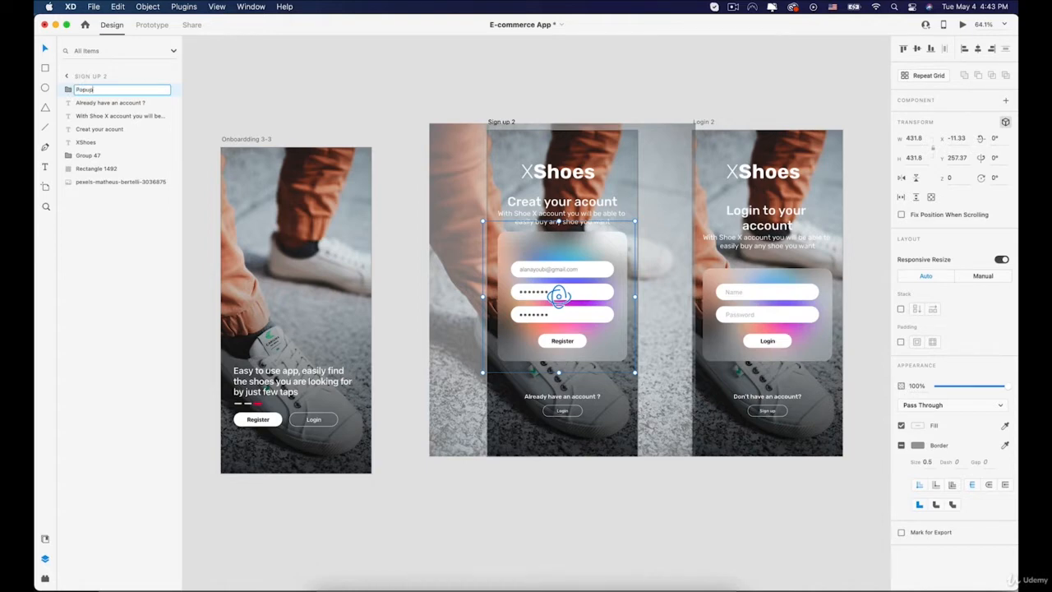
{"action": "key", "text": "Return"}
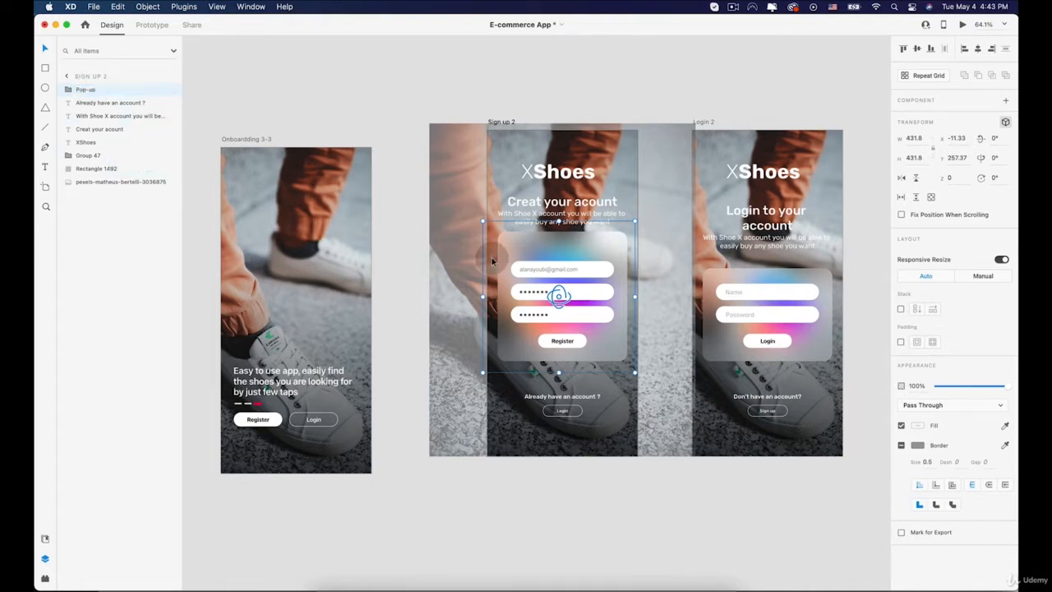
- Paste a copy of the Pop-up group into Onboardding 1-1, scaled down proportionally to about 181 × 181 with 0% opacity
{"action": "key", "text": "super"}
{"action": "key", "text": "space"}
{"action": "left_click_drag", "start_coordinate": [449, 213], "coordinate": [698, 203]}
{"action": "scroll", "coordinate": [491, 198], "scroll_direction": "down", "scroll_amount": 4}
{"action": "key", "text": "space"}
{"action": "left_click", "coordinate": [232, 148]}
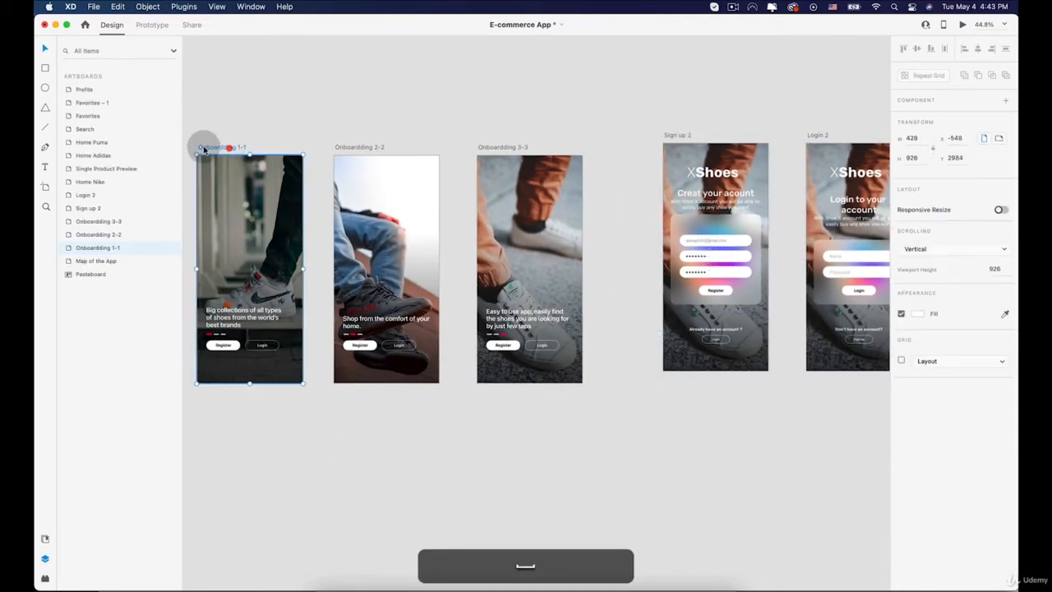
{"action": "key", "text": "super+v"}
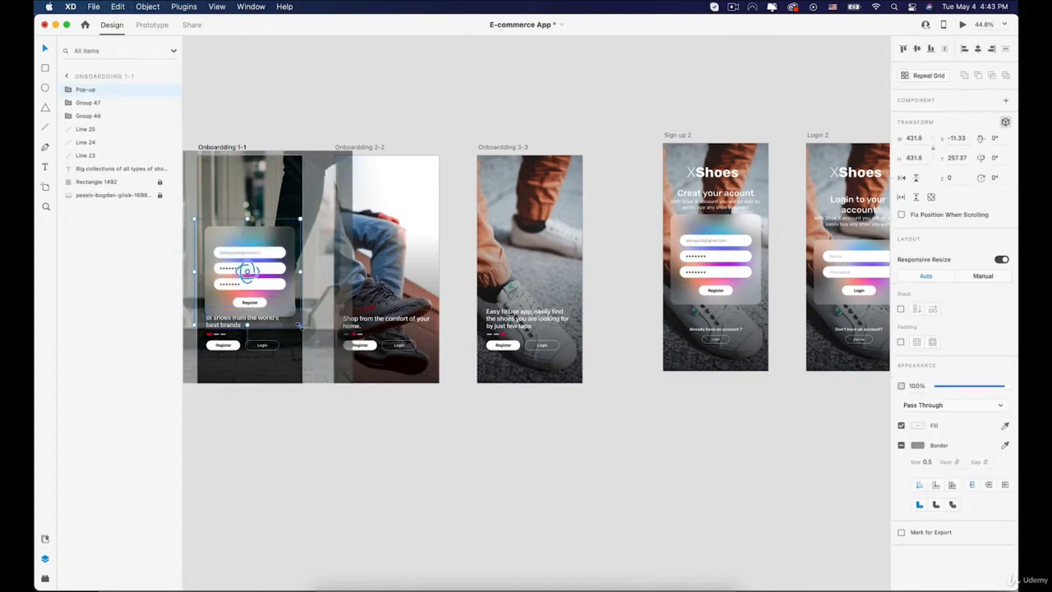
{"action": "left_click_drag", "start_coordinate": [299, 326], "coordinate": [268, 305]}
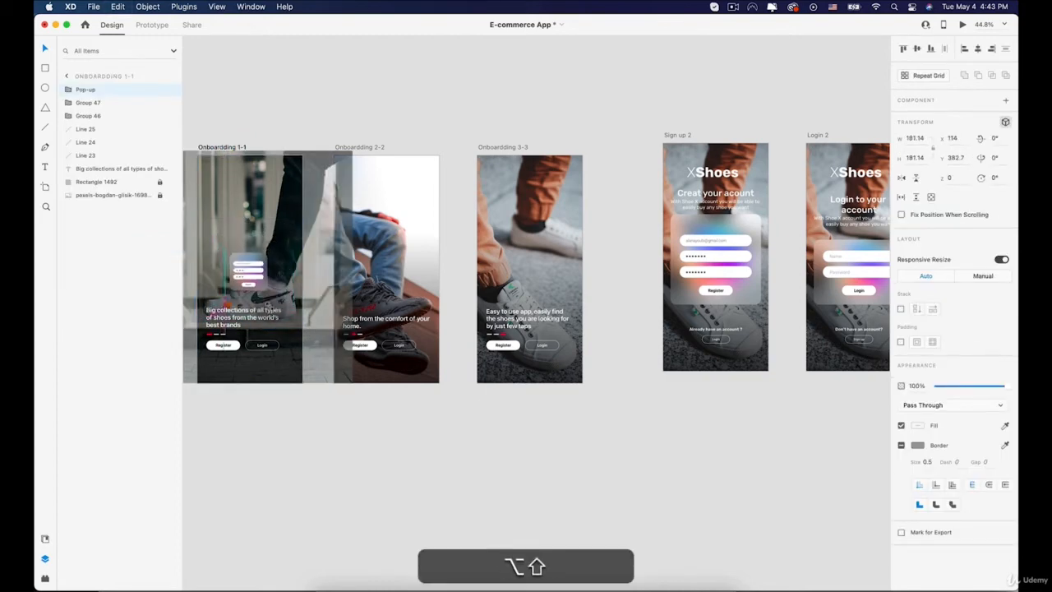
{"action": "left_click_drag", "start_coordinate": [953, 385], "coordinate": [822, 387]}
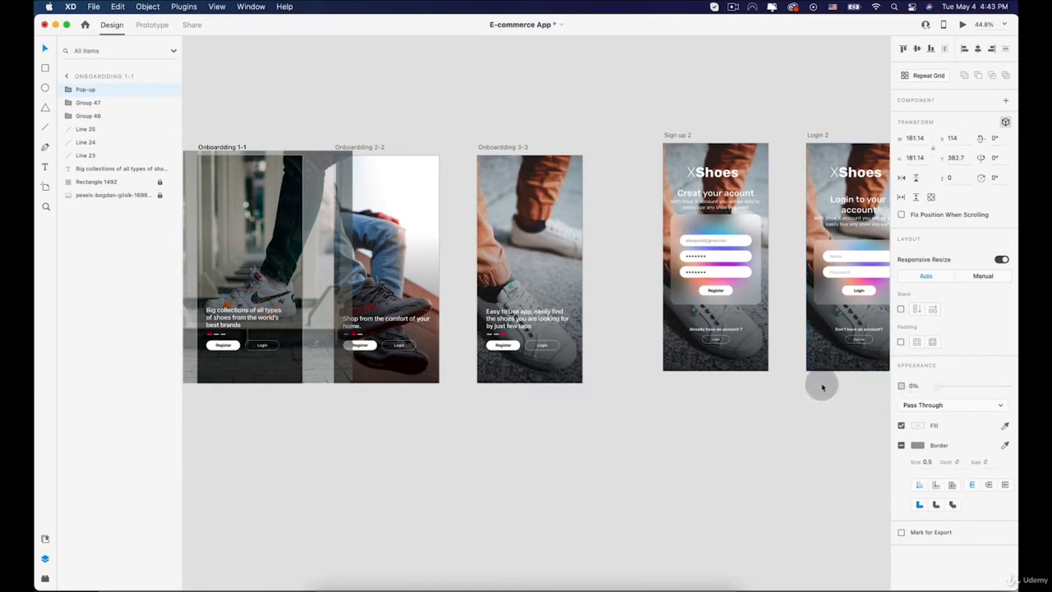
- Paste the Pop-up group into Onboardding 2-2, scaled down around its centre and made fully transparent
{"action": "left_click", "coordinate": [366, 147]}
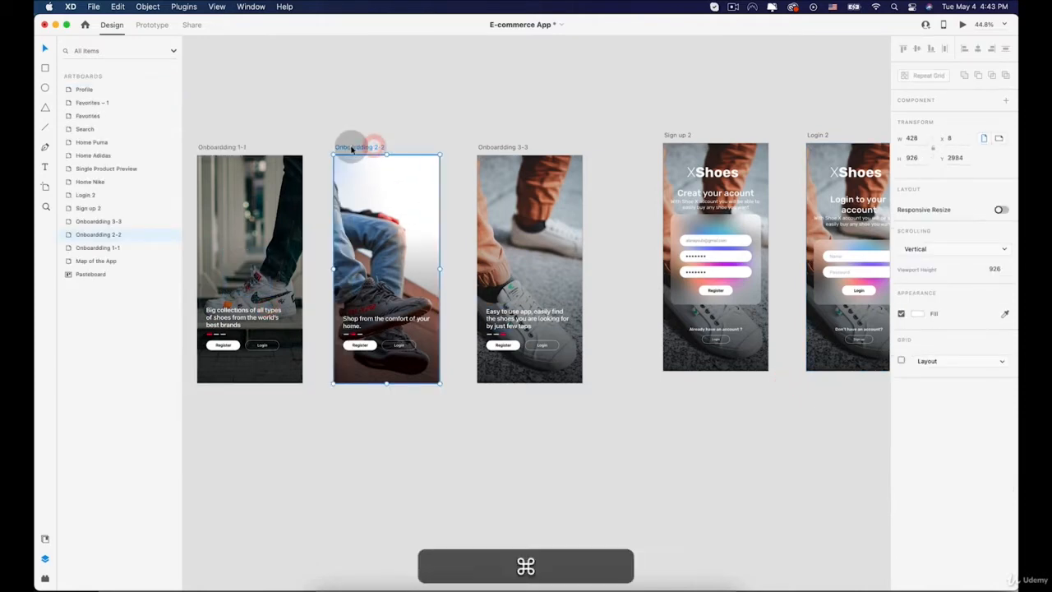
{"action": "key", "text": "cmd+v"}
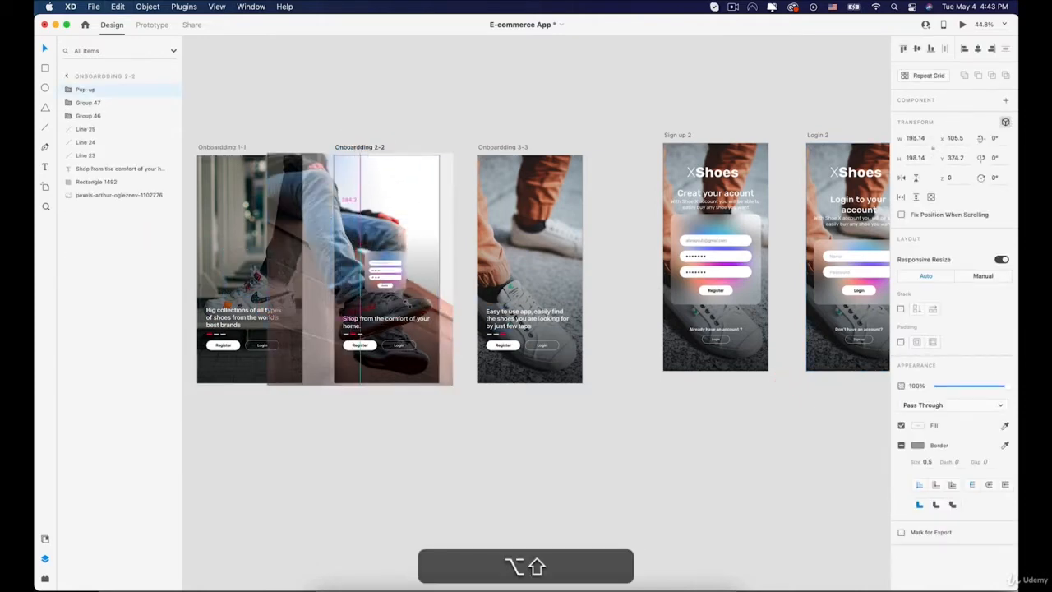
{"action": "left_click_drag", "start_coordinate": [410, 301], "coordinate": [404, 293]}
{"action": "left_click_drag", "start_coordinate": [957, 388], "coordinate": [892, 388]}
- Paste the Pop-up group into Onboardding 3-3, scaled down to about 143 × 143 with 0% opacity
{"action": "left_click", "coordinate": [515, 146]}
{"action": "key", "text": "super+v"}
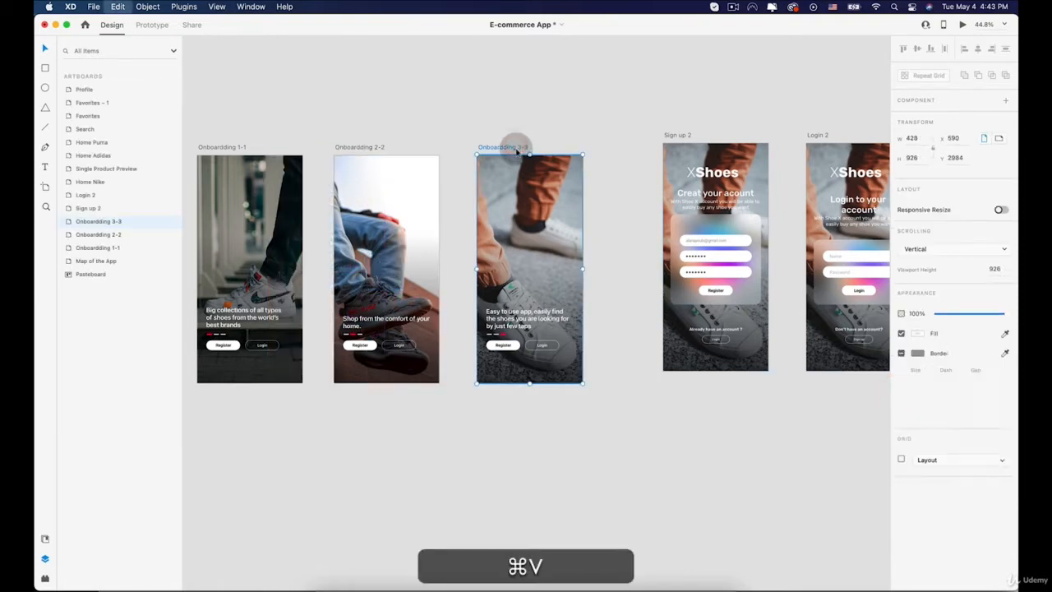
{"action": "left_click_drag", "start_coordinate": [574, 317], "coordinate": [549, 306]}
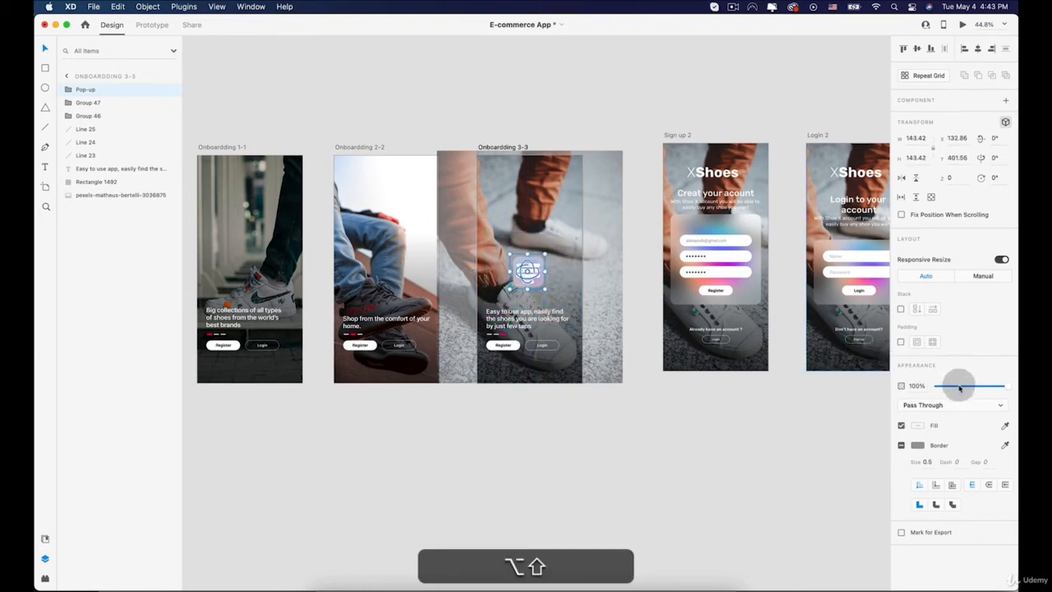
{"action": "left_click_drag", "start_coordinate": [959, 387], "coordinate": [886, 389]}
{"action": "left_click", "coordinate": [700, 413]}
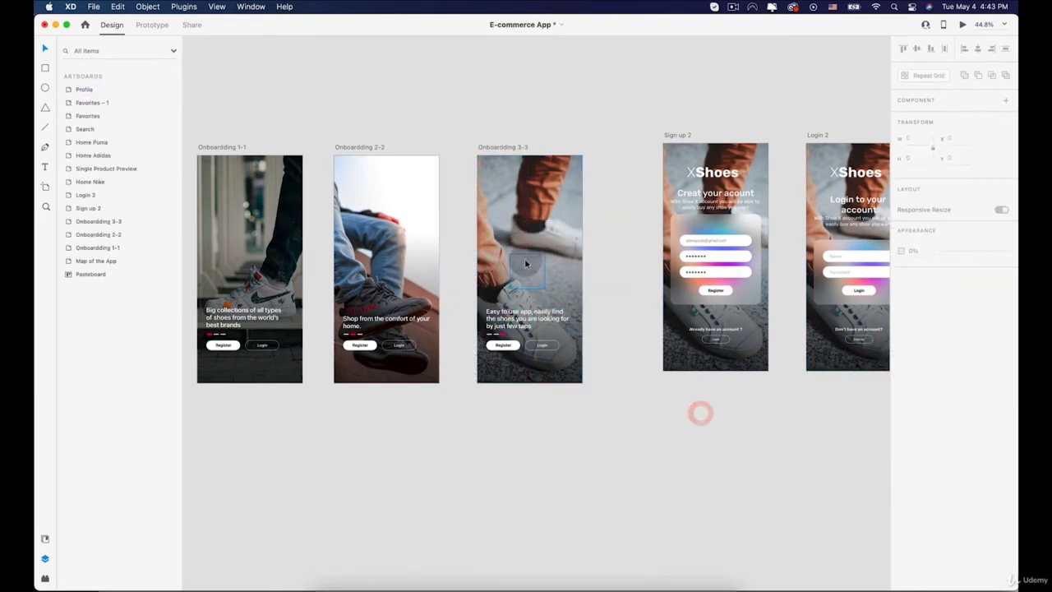
- Copy the XShoes title, heading and description from Sign up 2 into Onboardding 1-1, raised to about Y -60 and fully transparent
{"action": "key", "text": "space"}
{"action": "left_click_drag", "start_coordinate": [501, 243], "coordinate": [514, 224]}
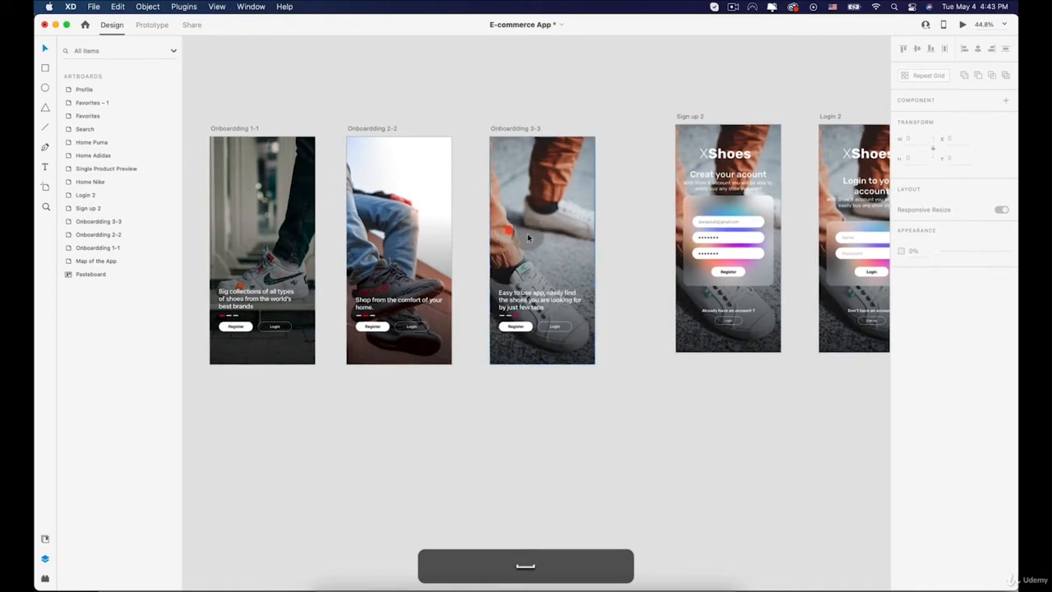
{"action": "left_click", "coordinate": [728, 175]}
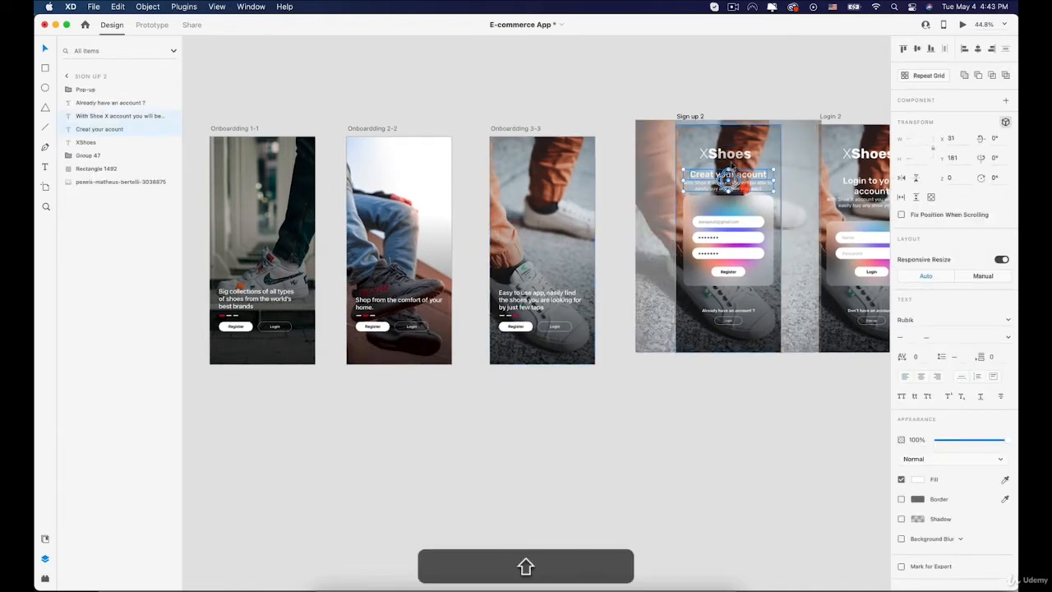
{"action": "key", "text": "super+c"}
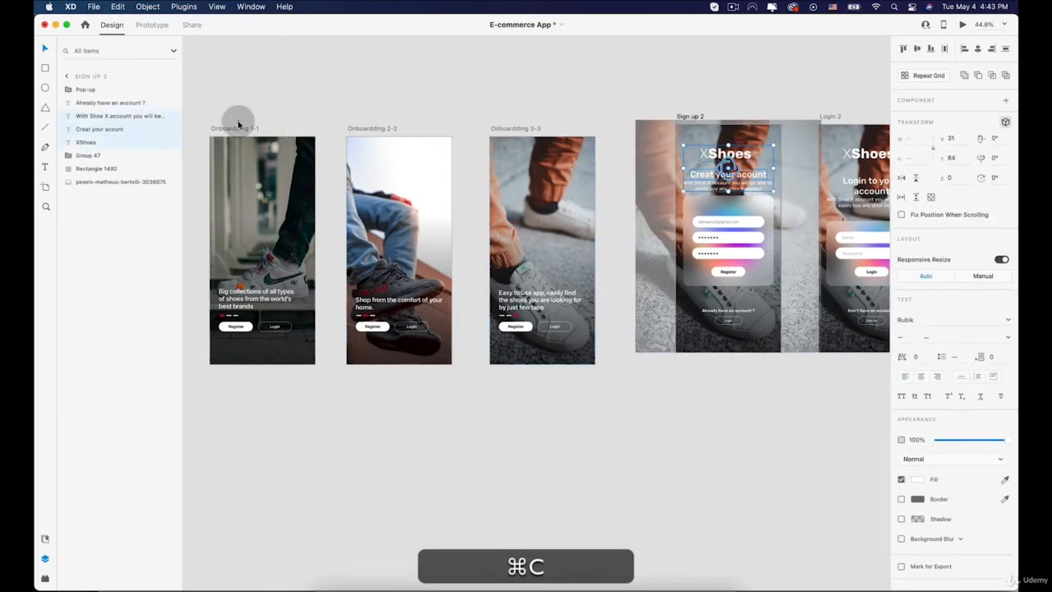
{"action": "left_click", "coordinate": [238, 125]}
{"action": "key", "text": "super+v"}
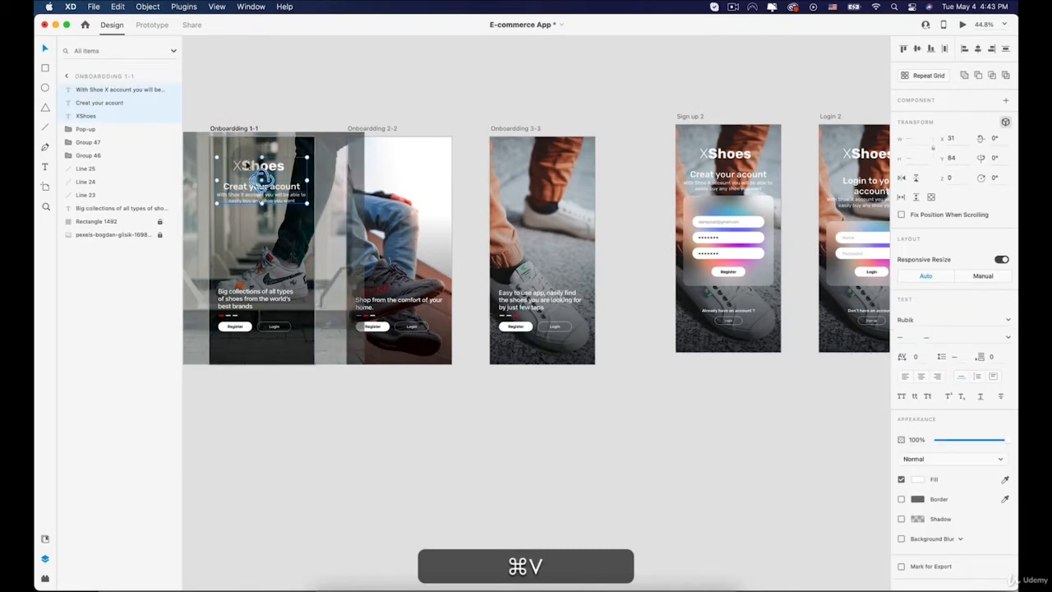
{"action": "left_click_drag", "start_coordinate": [261, 179], "coordinate": [261, 144]}
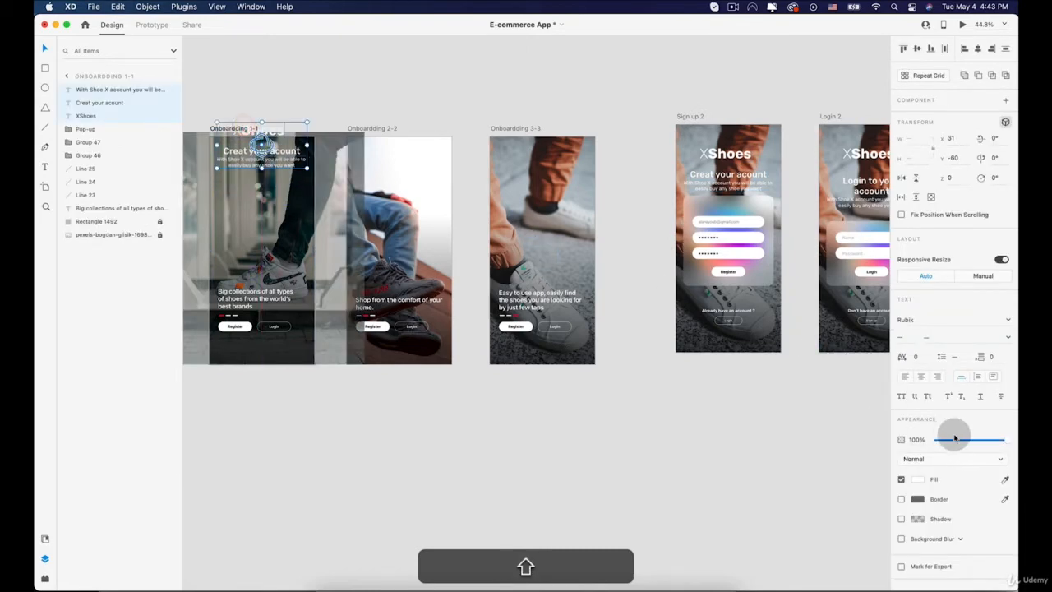
- Paste the XShoes title, heading and description into Onboardding 2-2, shifted straight up towards the artboard's upper edge and fully transparent
{"action": "left_click", "coordinate": [371, 130]}
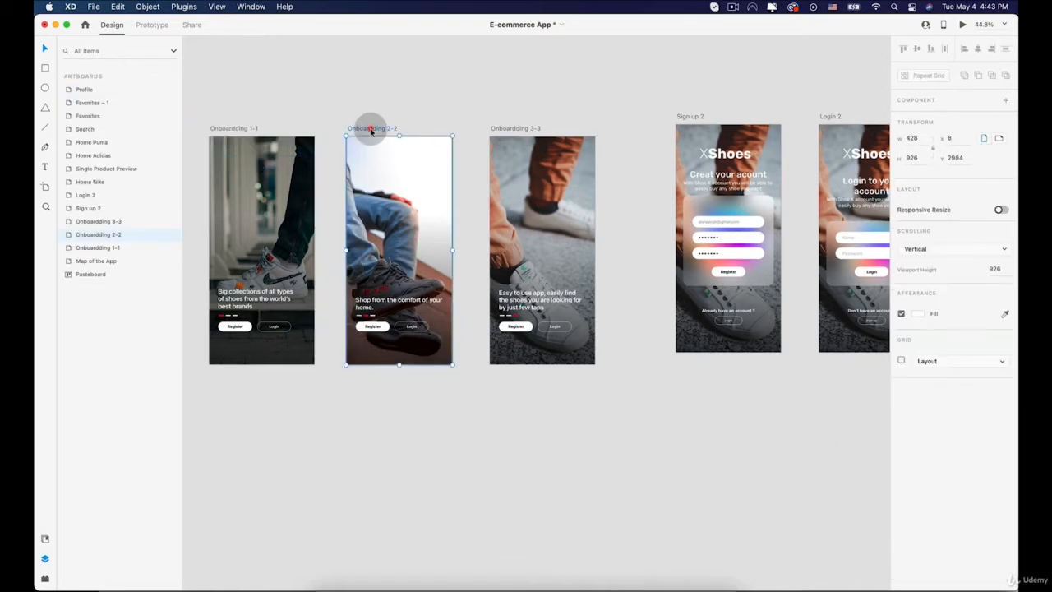
{"action": "key", "text": "super+v"}
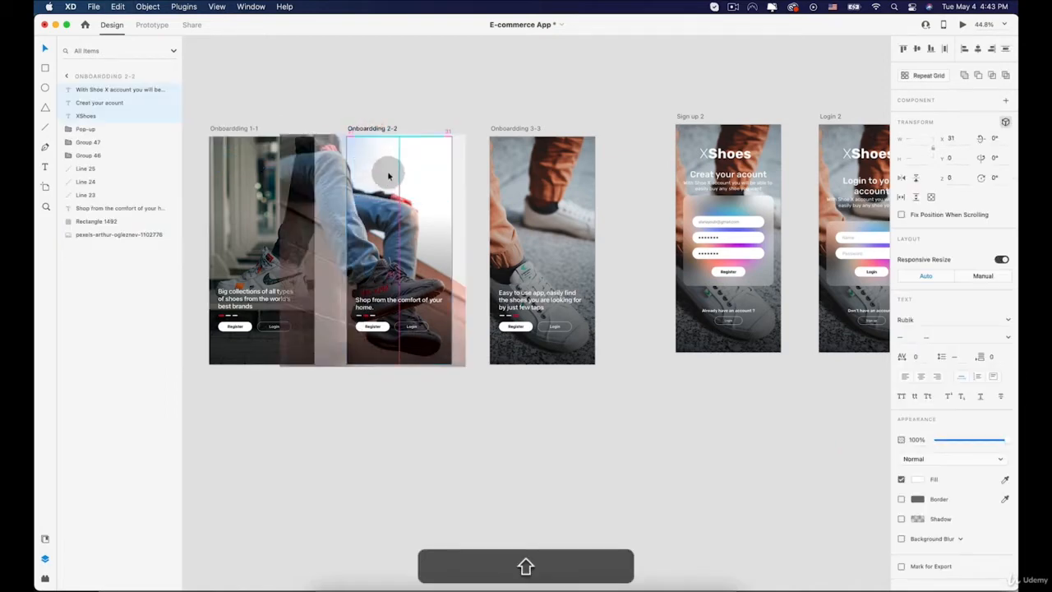
{"action": "left_click_drag", "start_coordinate": [389, 165], "coordinate": [399, 145]}
{"action": "left_click_drag", "start_coordinate": [962, 436], "coordinate": [790, 435]}
- Paste the XShoes title, heading and description into Onboardding 3-3, raised to about Y -73 with 0% opacity
{"action": "left_click", "coordinate": [518, 130]}
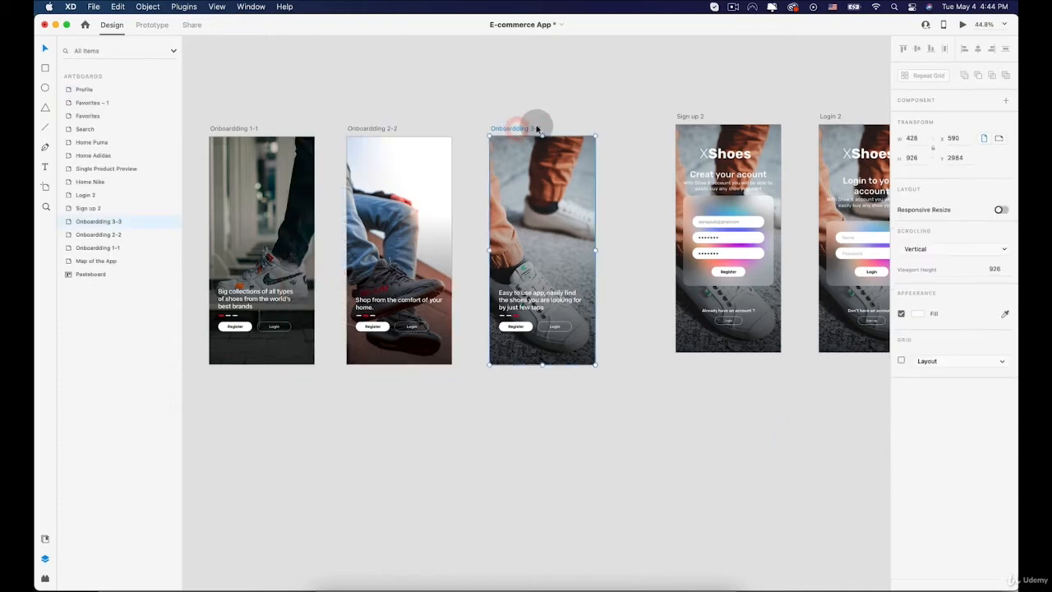
{"action": "key", "text": "super+v"}
{"action": "left_click_drag", "start_coordinate": [542, 179], "coordinate": [542, 141]}
{"action": "left_click_drag", "start_coordinate": [962, 439], "coordinate": [876, 439]}
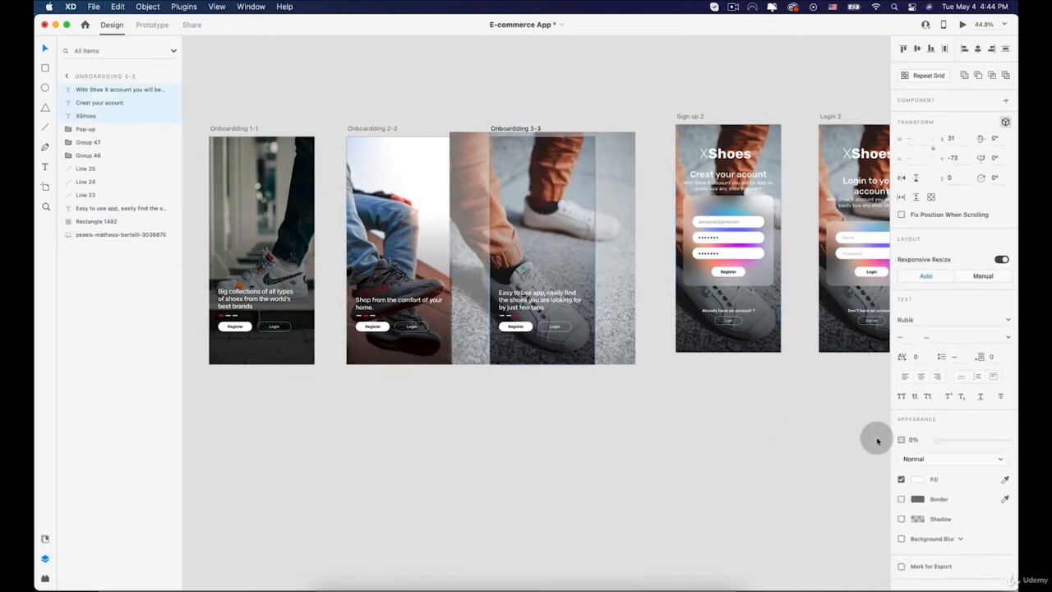
{"action": "left_click", "coordinate": [750, 435]}
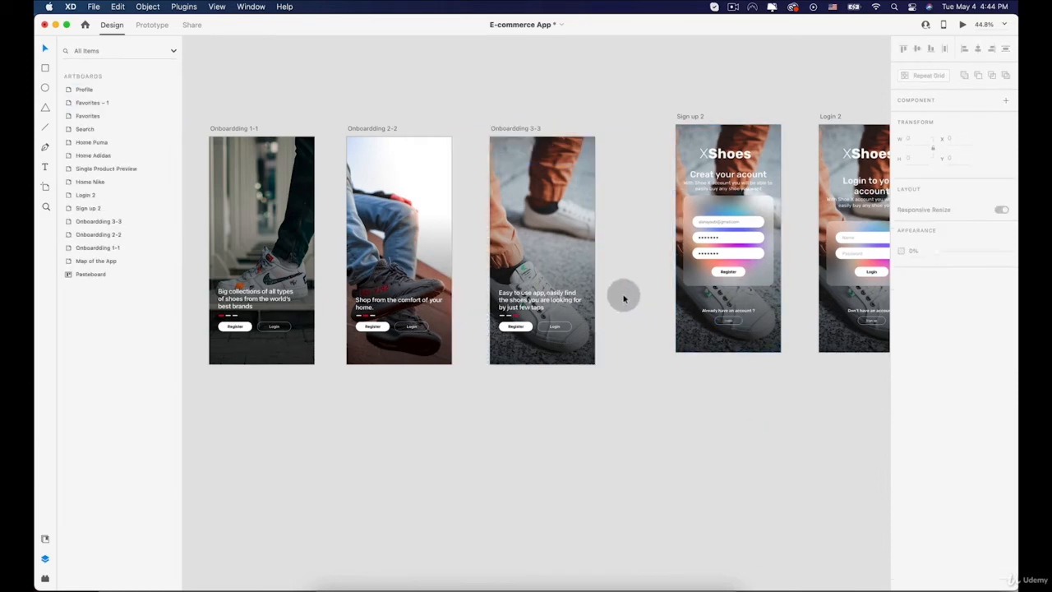
- Link the Register button on Onboardding 1-1 to Sign up 2 with a Tap trigger and Auto-Animate
{"action": "left_click", "coordinate": [150, 25]}
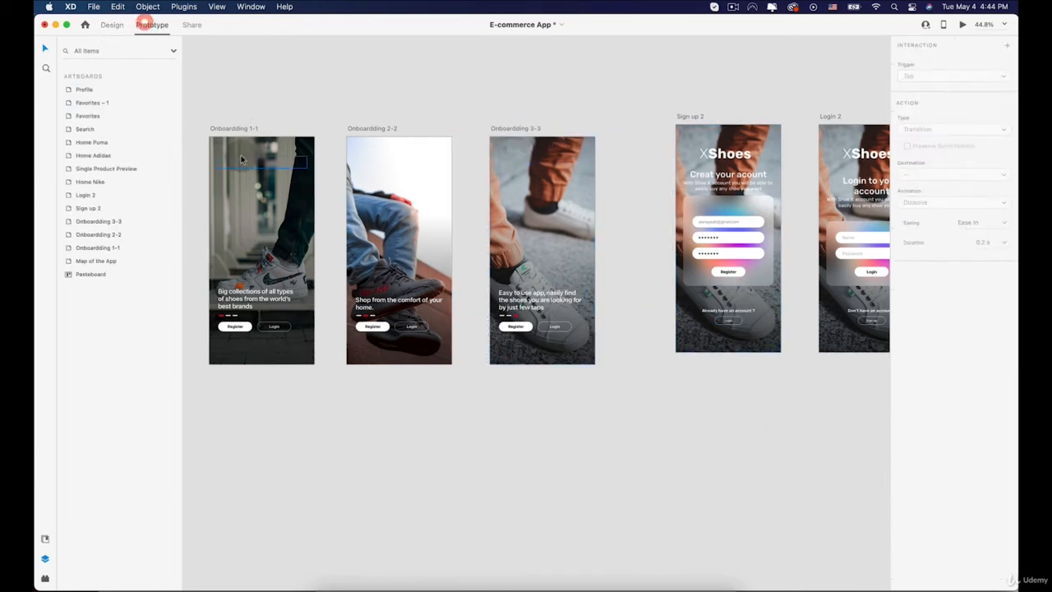
{"action": "left_click", "coordinate": [240, 127]}
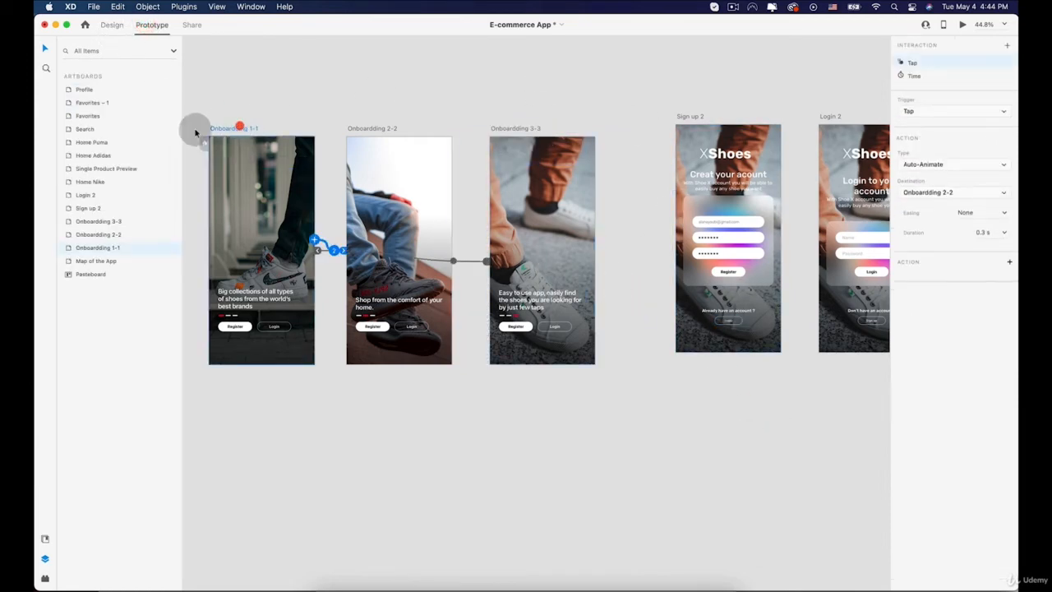
{"action": "left_click", "coordinate": [238, 327]}
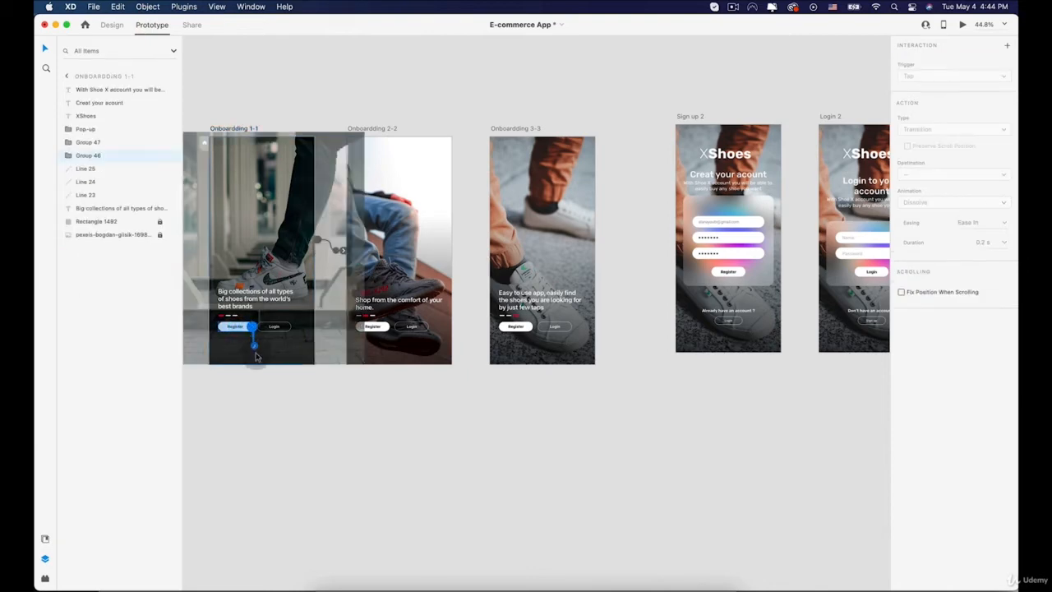
{"action": "left_click_drag", "start_coordinate": [256, 355], "coordinate": [677, 322]}
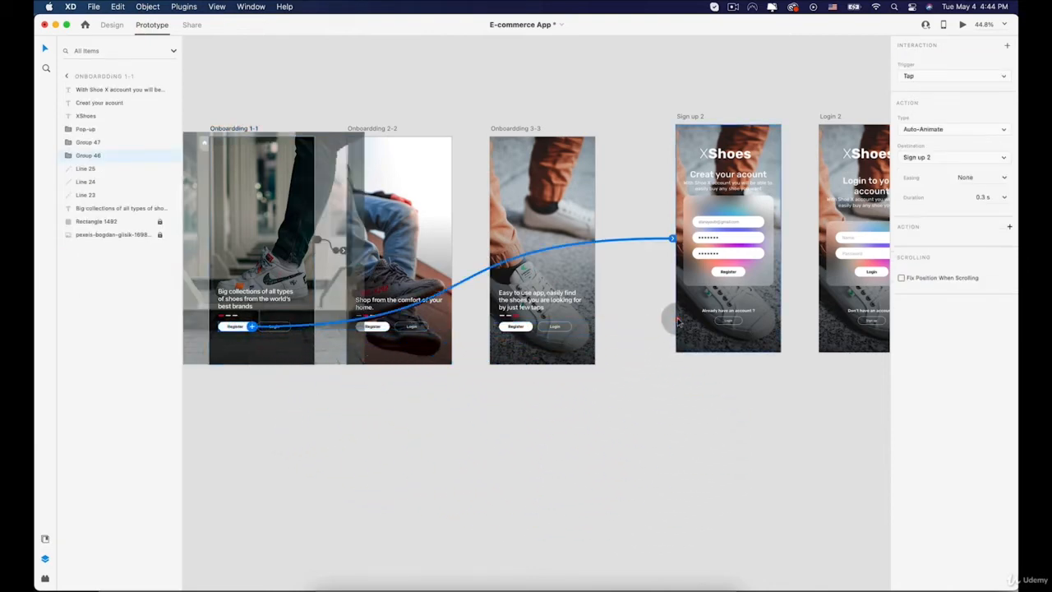
{"action": "left_click", "coordinate": [945, 76]}
{"action": "left_click", "coordinate": [939, 77]}
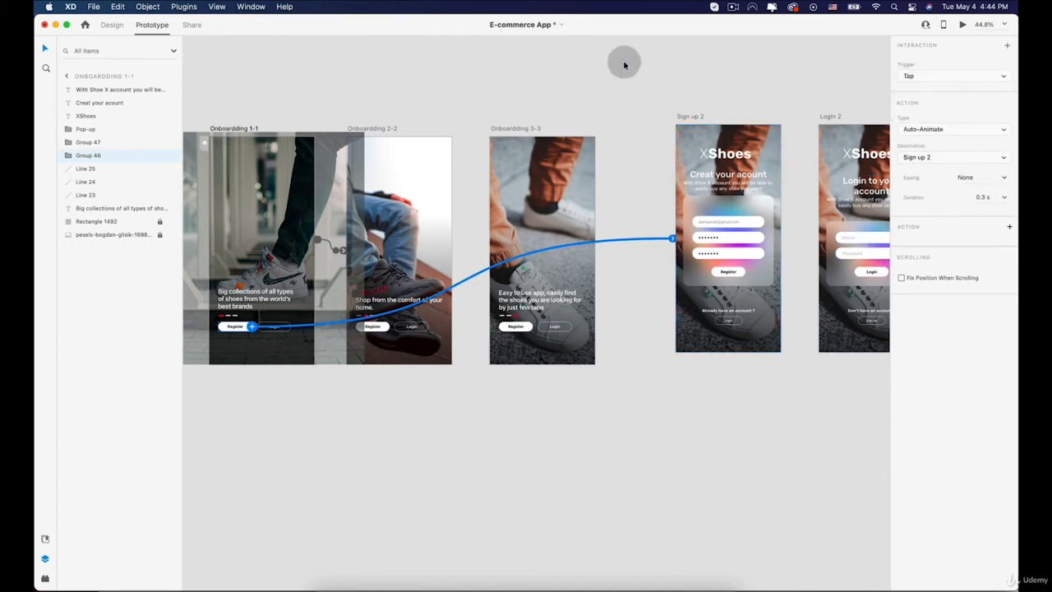
- Link the Register buttons on Onboardding 2-2 and Onboardding 3-3 to Sign up 2 with Auto-Animate on tap
{"action": "left_click", "coordinate": [379, 129]}
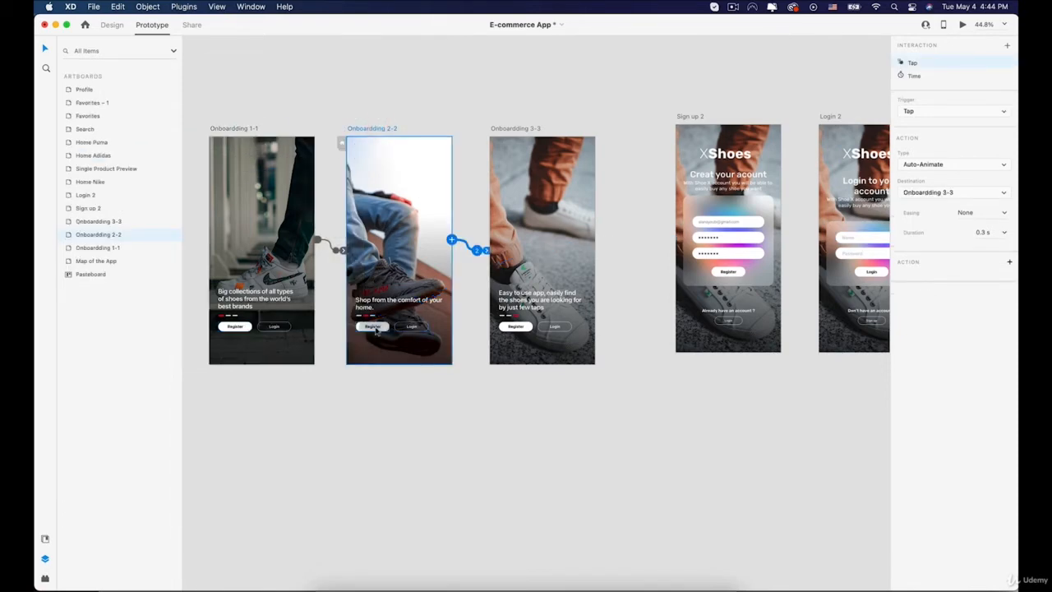
{"action": "left_click", "coordinate": [375, 328]}
{"action": "left_click_drag", "start_coordinate": [389, 327], "coordinate": [698, 281]}
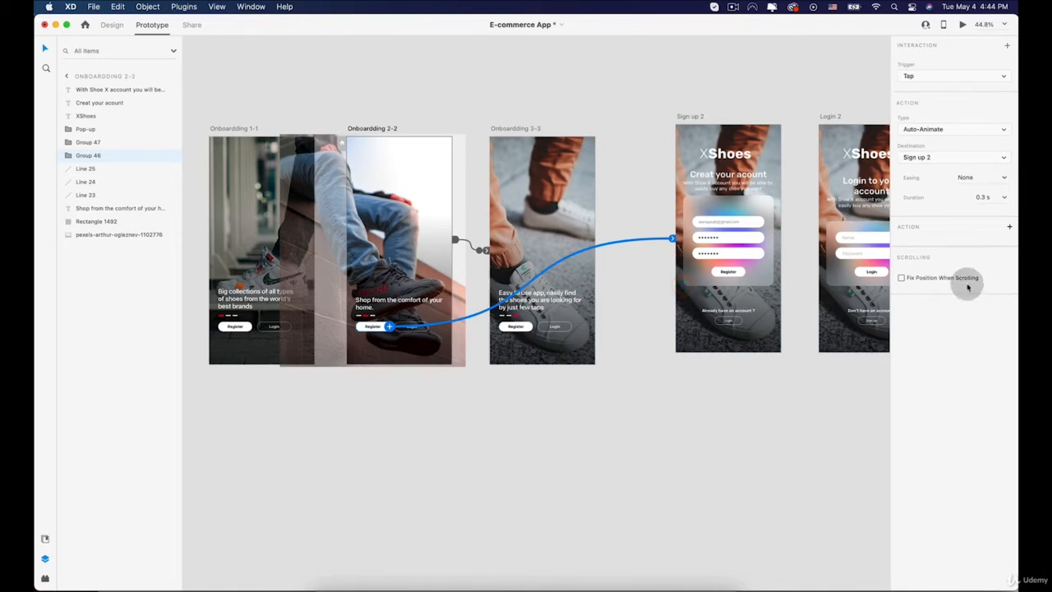
{"action": "left_click", "coordinate": [548, 162]}
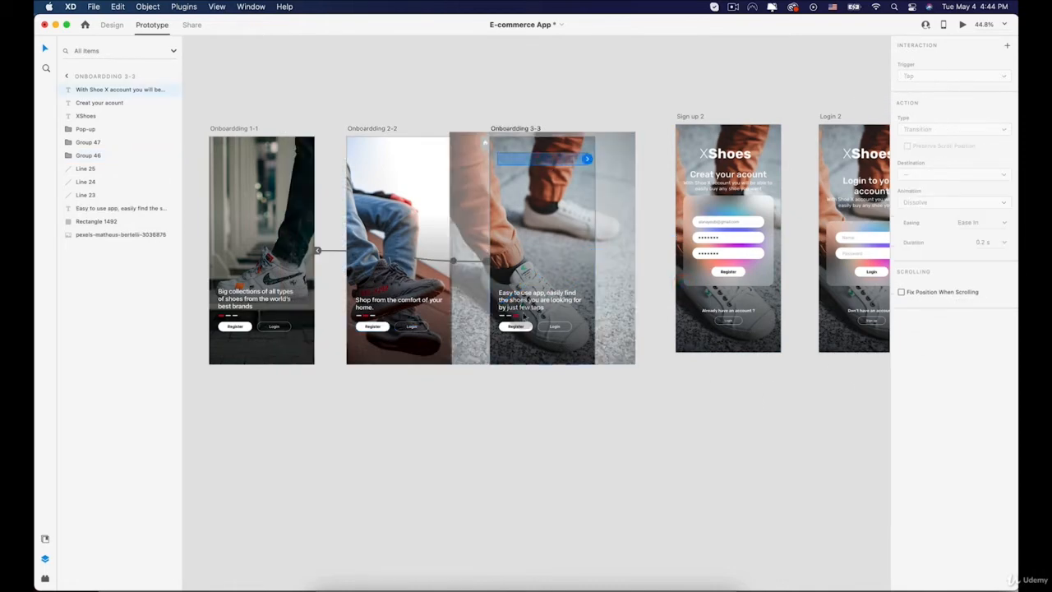
{"action": "left_click", "coordinate": [519, 328]}
{"action": "left_click_drag", "start_coordinate": [534, 328], "coordinate": [704, 302]}
- Preview the prototype from Onboardding 1-1 and test the Register link on the second onboarding screen
{"action": "left_click", "coordinate": [235, 128]}
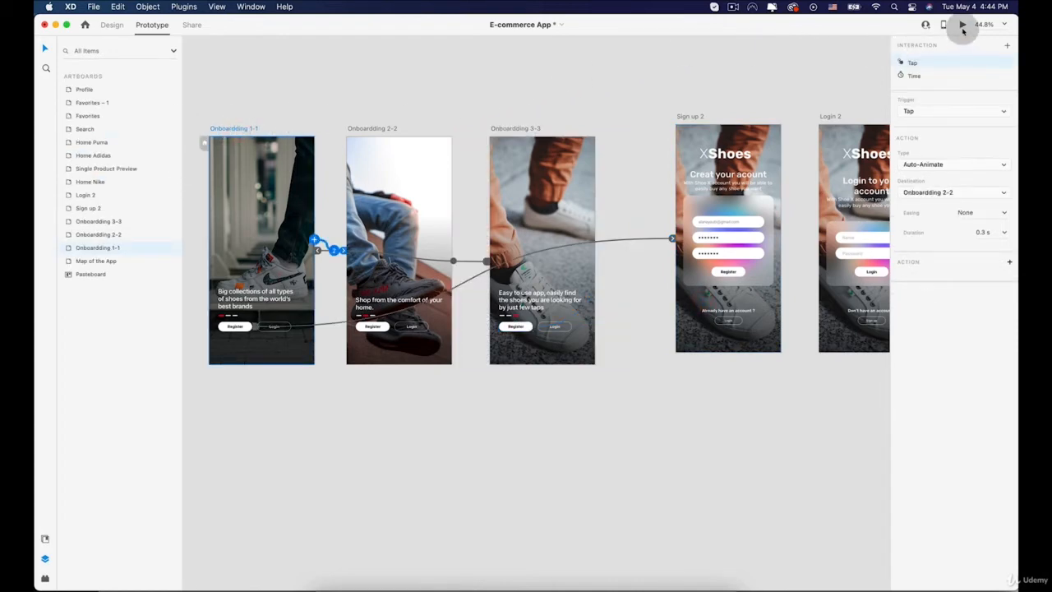
{"action": "left_click", "coordinate": [963, 25]}
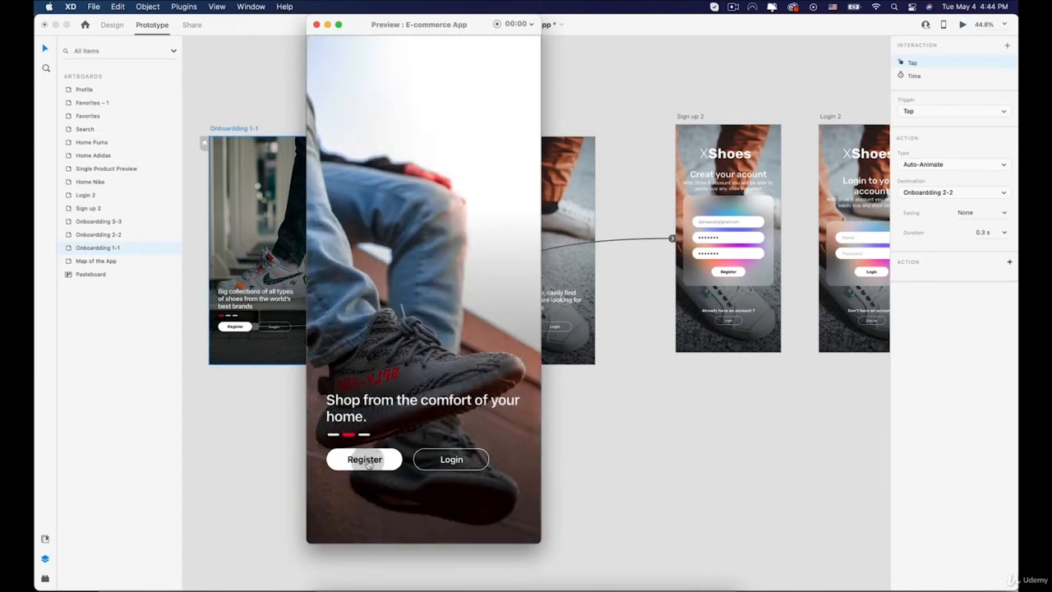
{"action": "left_click", "coordinate": [365, 460]}
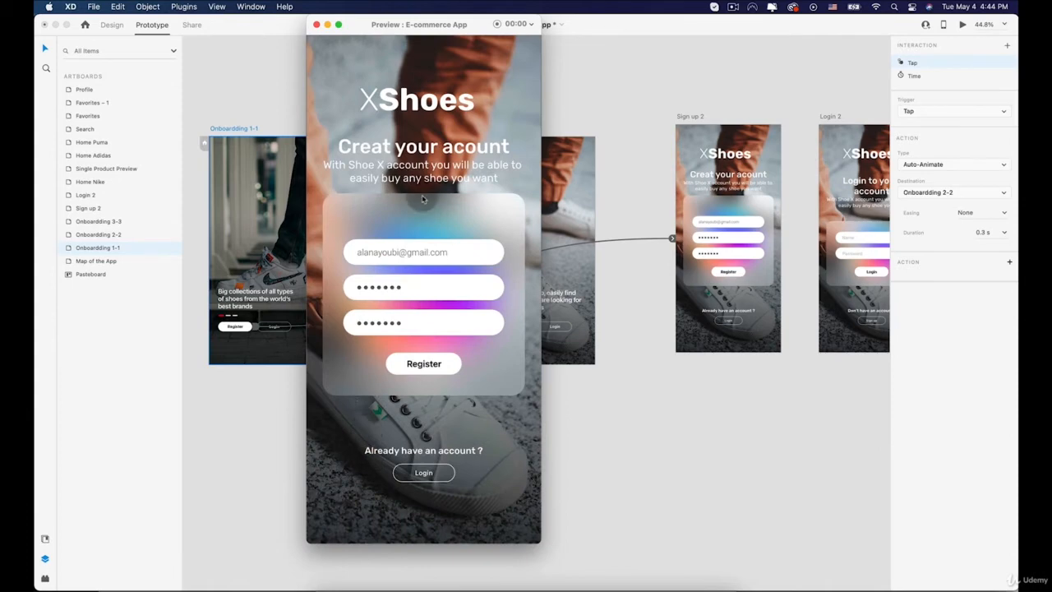
{"action": "left_click", "coordinate": [348, 104]}
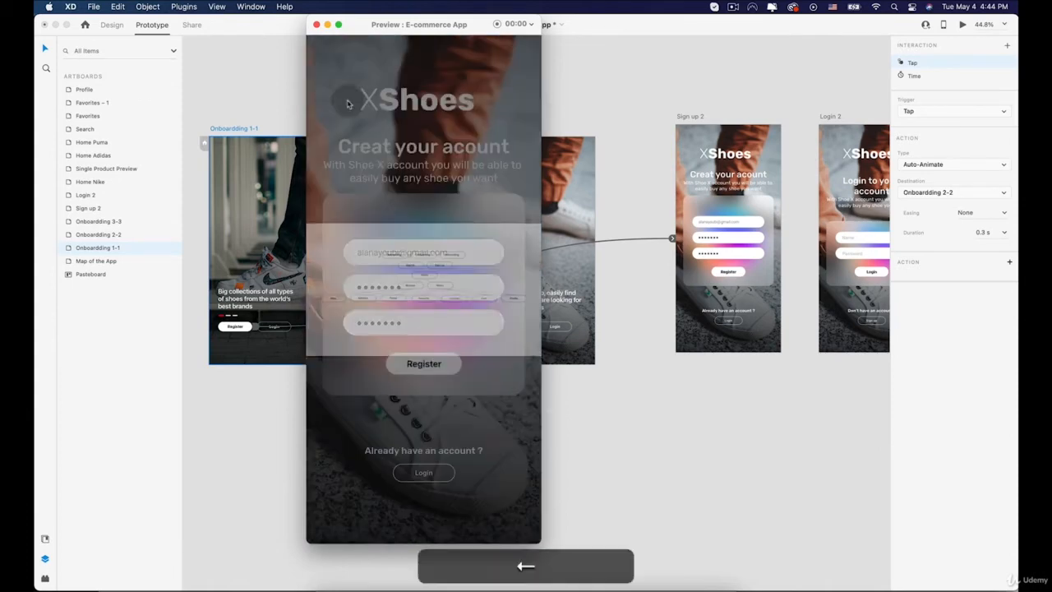
{"action": "left_click", "coordinate": [318, 25]}
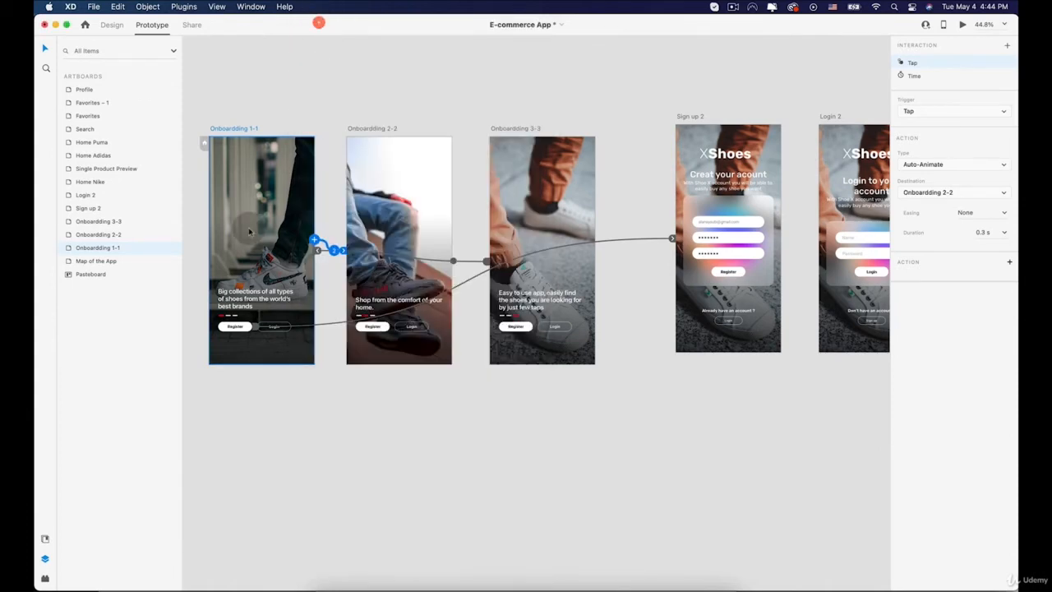
- Preview the prototype again from Onboardding 1-1, stepping through the screens to test the Register links on the first and third onboarding screens
{"action": "left_click", "coordinate": [217, 127]}
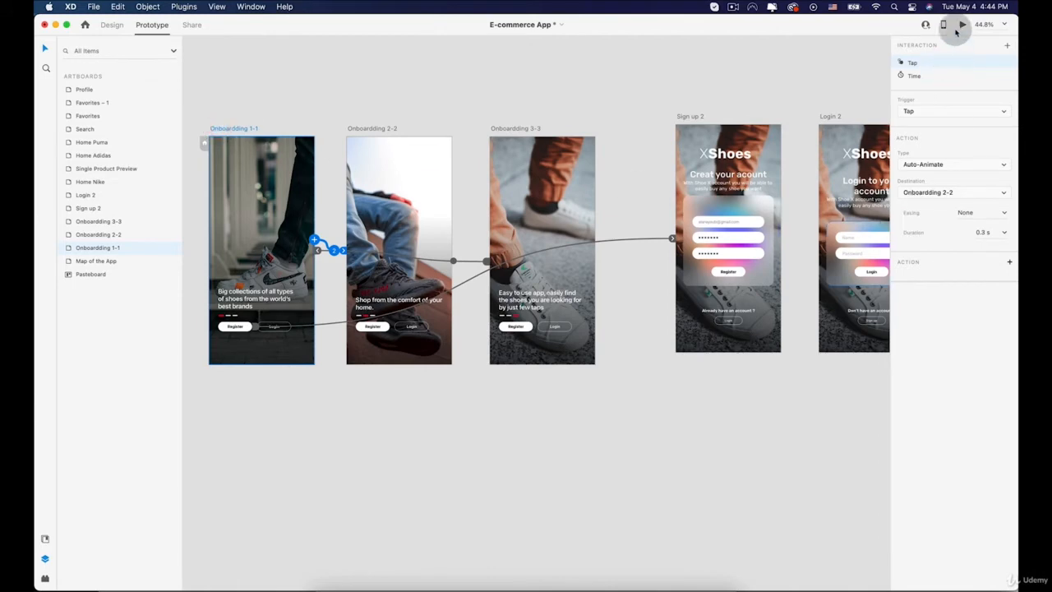
{"action": "left_click", "coordinate": [961, 24]}
{"action": "left_click", "coordinate": [355, 462]}
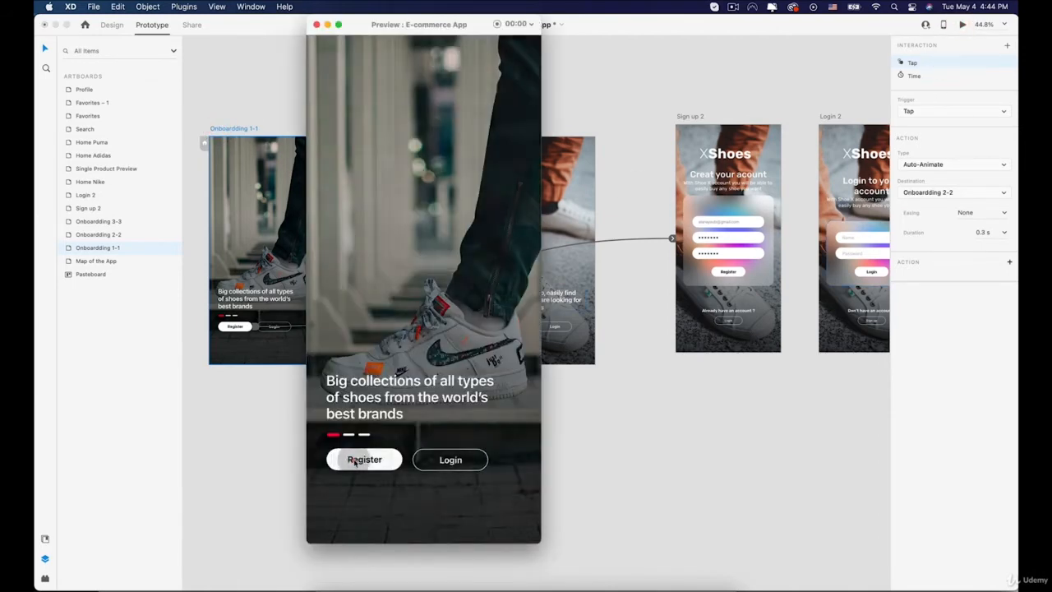
{"action": "key", "text": "Left"}
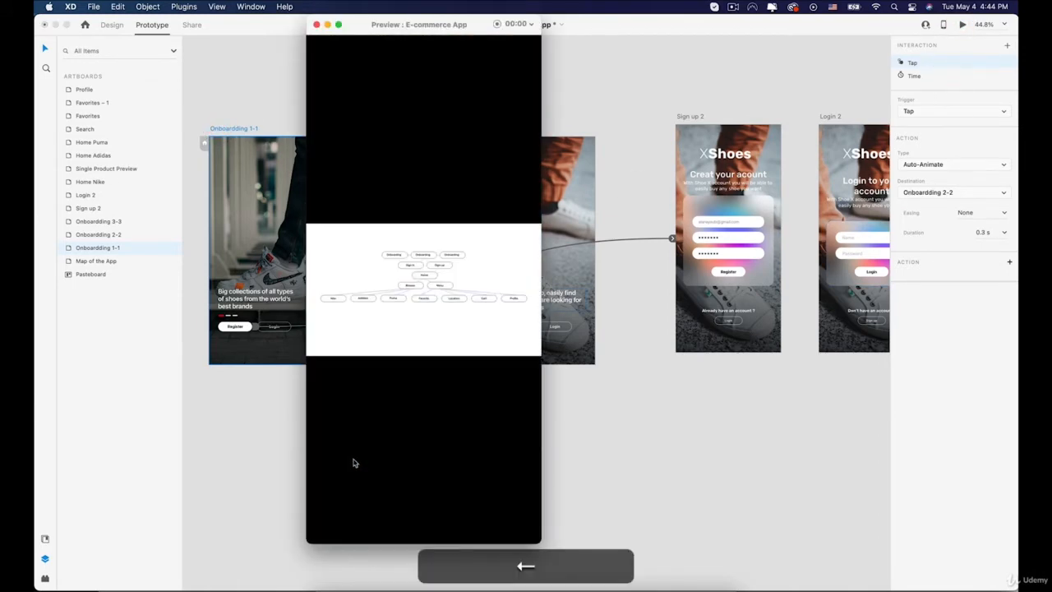
{"action": "key", "text": "Right"}
{"action": "key", "text": "Right"}
{"action": "key", "text": "Right"}
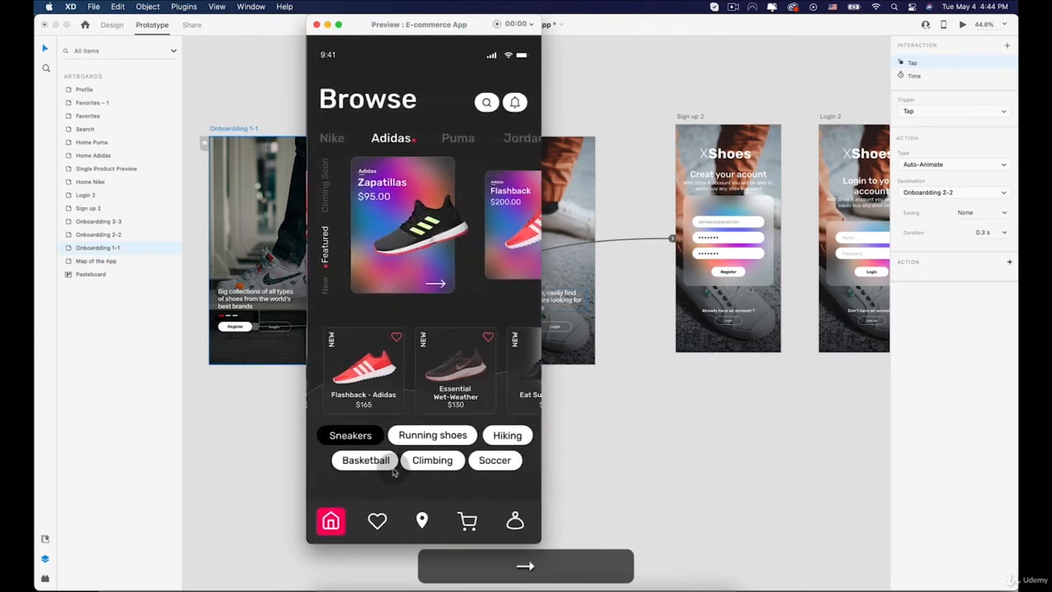
{"action": "key", "text": "Left"}
{"action": "key", "text": "Left"}
{"action": "key", "text": "Left"}
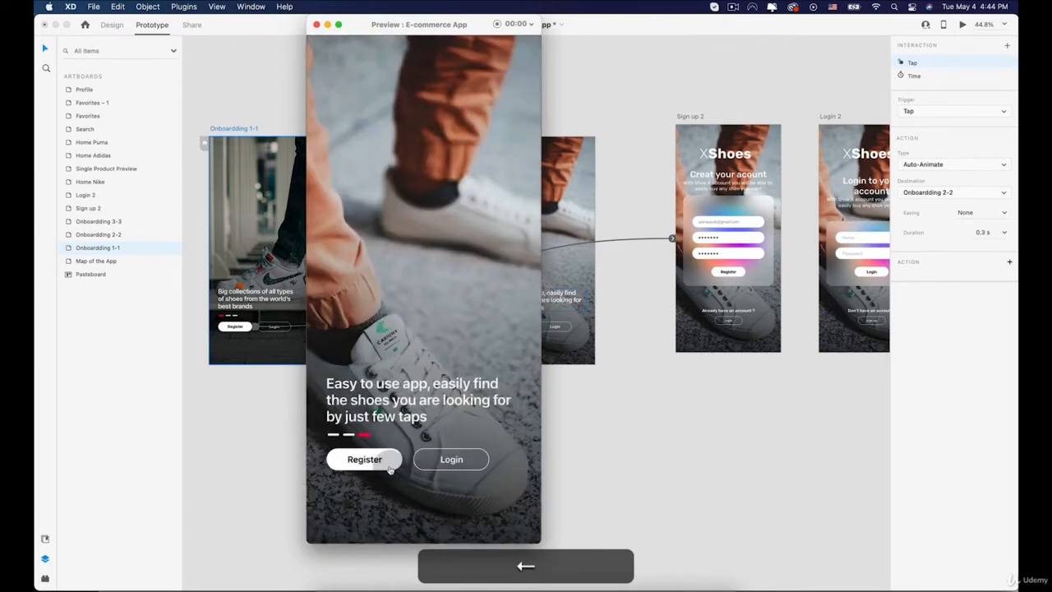
{"action": "left_click", "coordinate": [374, 463]}
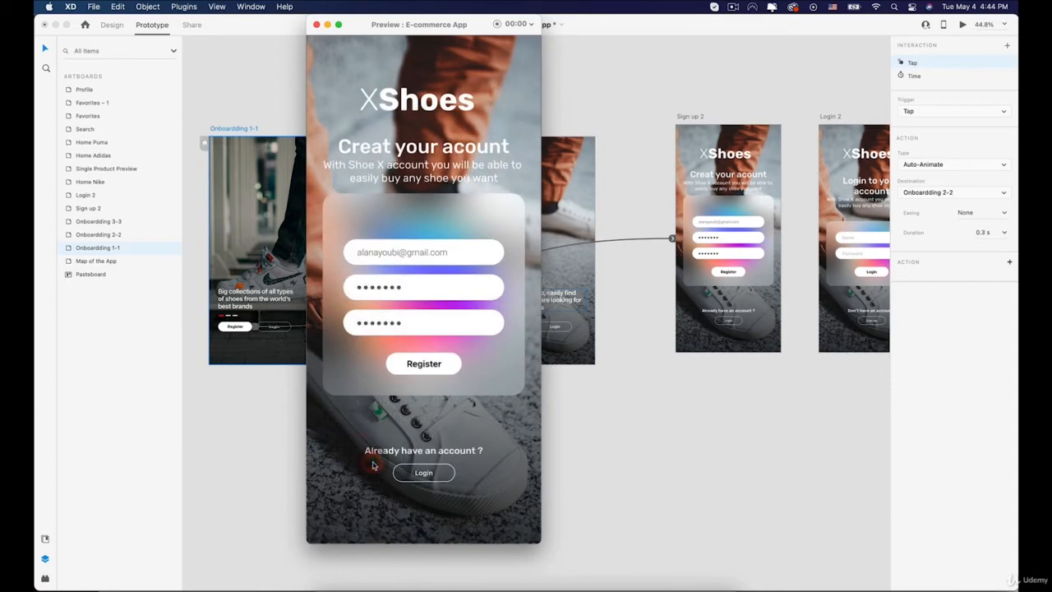
{"action": "left_click", "coordinate": [317, 25]}
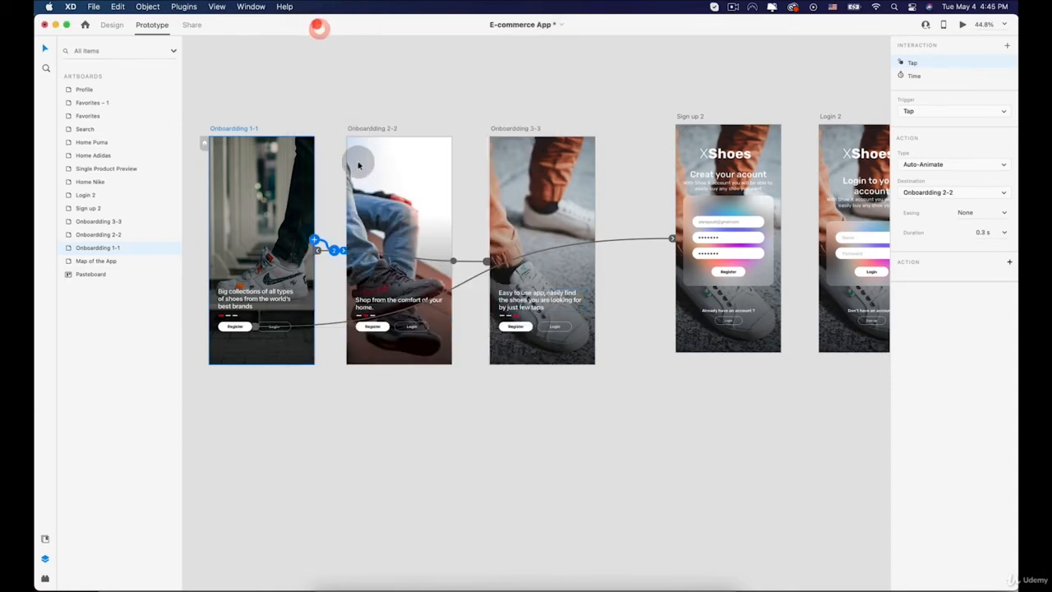
- Set the easing of the Register transition from Onboardding 1-1 to Sign up 2 to Wind Up
{"action": "left_click", "coordinate": [321, 336]}
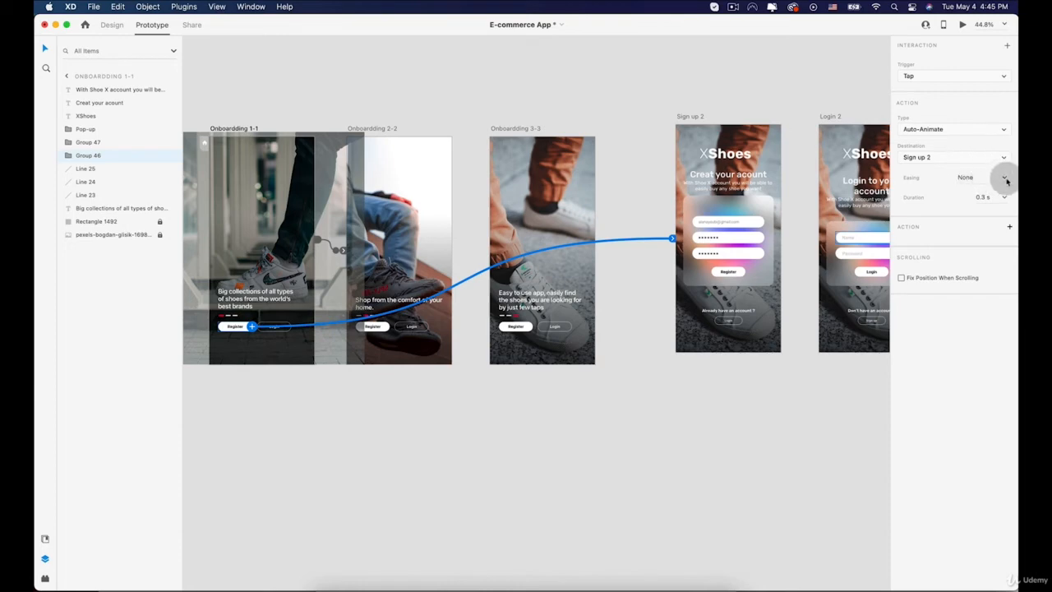
{"action": "left_click", "coordinate": [1005, 179]}
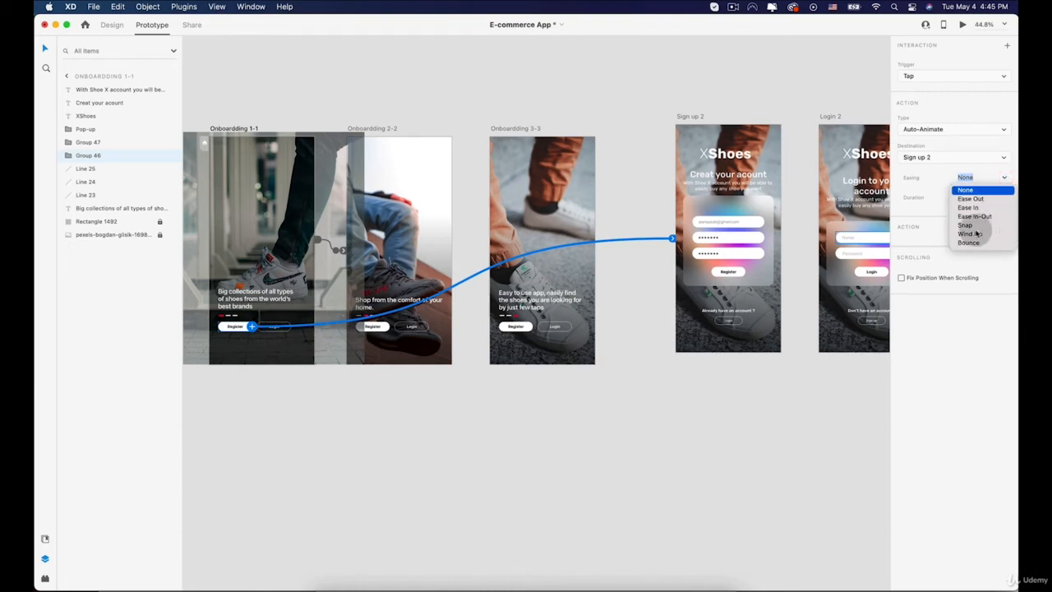
{"action": "left_click", "coordinate": [974, 233]}
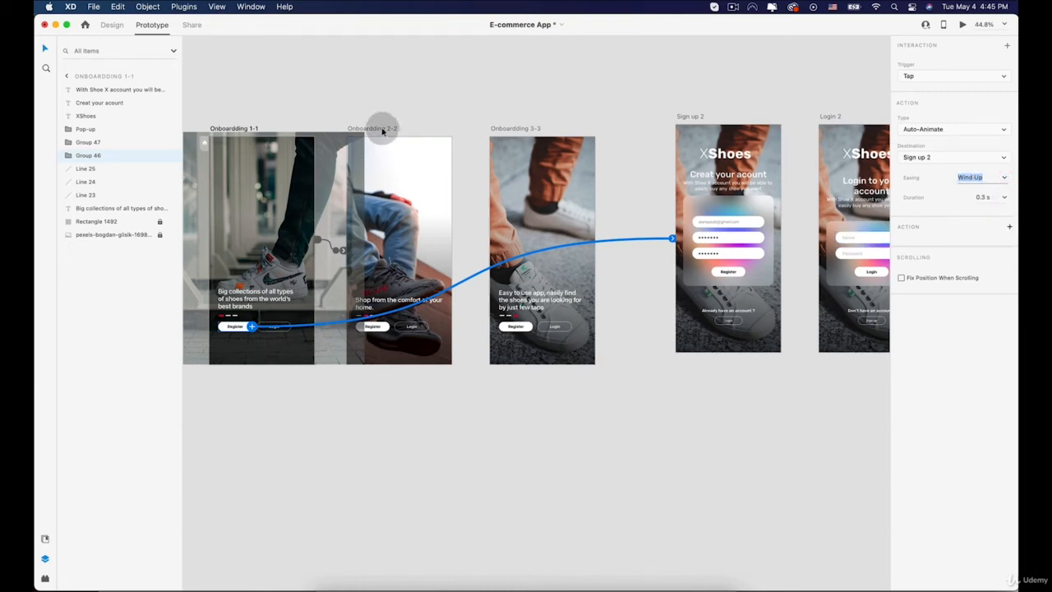
- Set the easing of the Register transitions from Onboardding 2-2 and Onboardding 3-3 to Sign up 2 to Wind Up
{"action": "left_click", "coordinate": [382, 130]}
{"action": "left_click", "coordinate": [465, 319]}
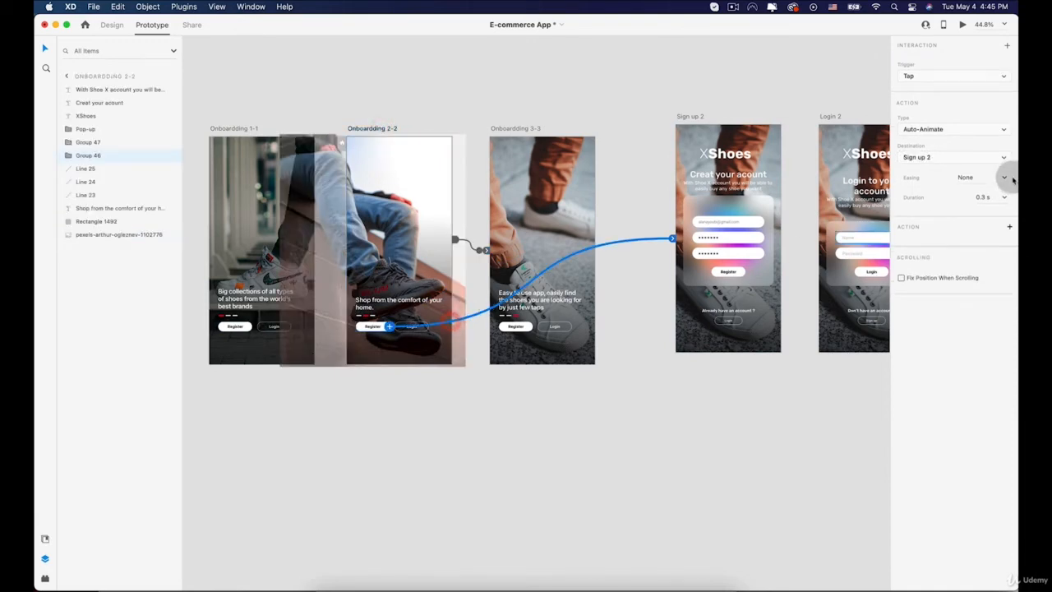
{"action": "left_click", "coordinate": [1004, 177]}
{"action": "left_click", "coordinate": [972, 233]}
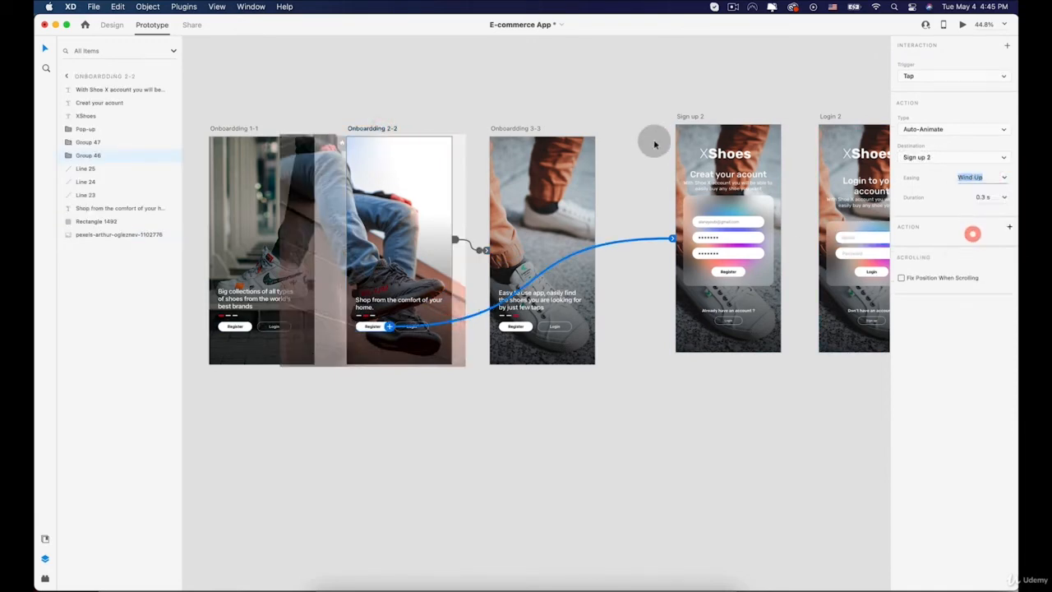
{"action": "left_click", "coordinate": [509, 128]}
{"action": "left_click", "coordinate": [608, 281]}
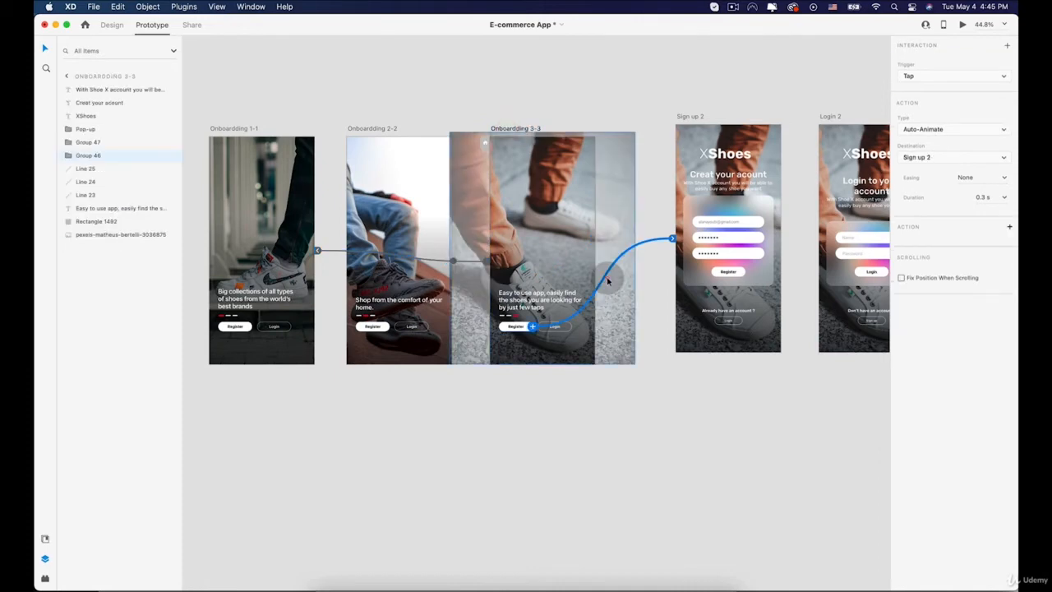
{"action": "left_click", "coordinate": [1005, 177]}
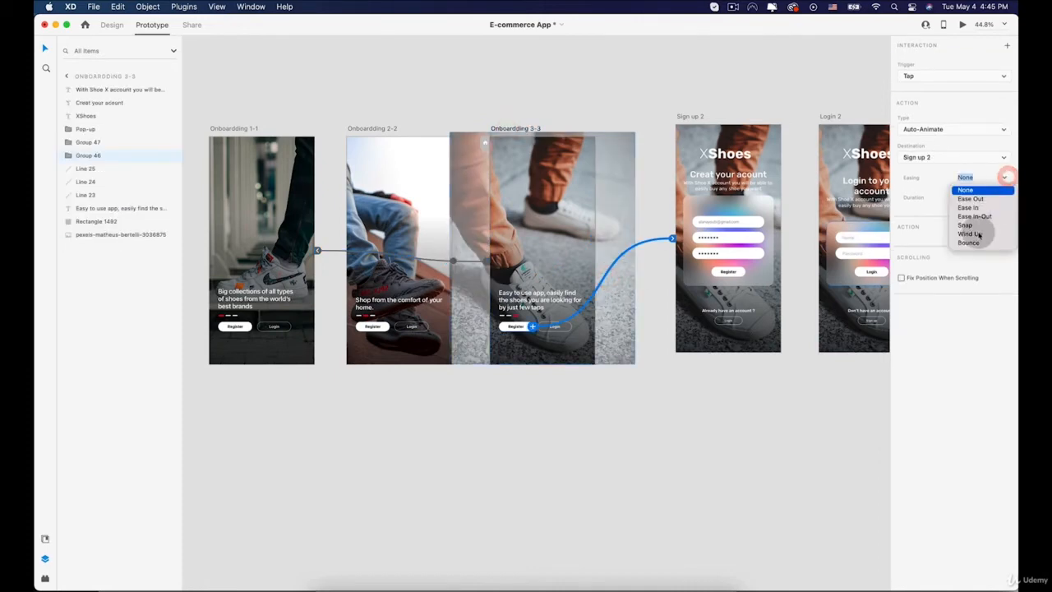
{"action": "left_click", "coordinate": [976, 234]}
- Preview the Register transition from Onboardding 1-1 three times to examine the Wind Up animation into the Sign up screen
{"action": "left_click", "coordinate": [245, 127]}
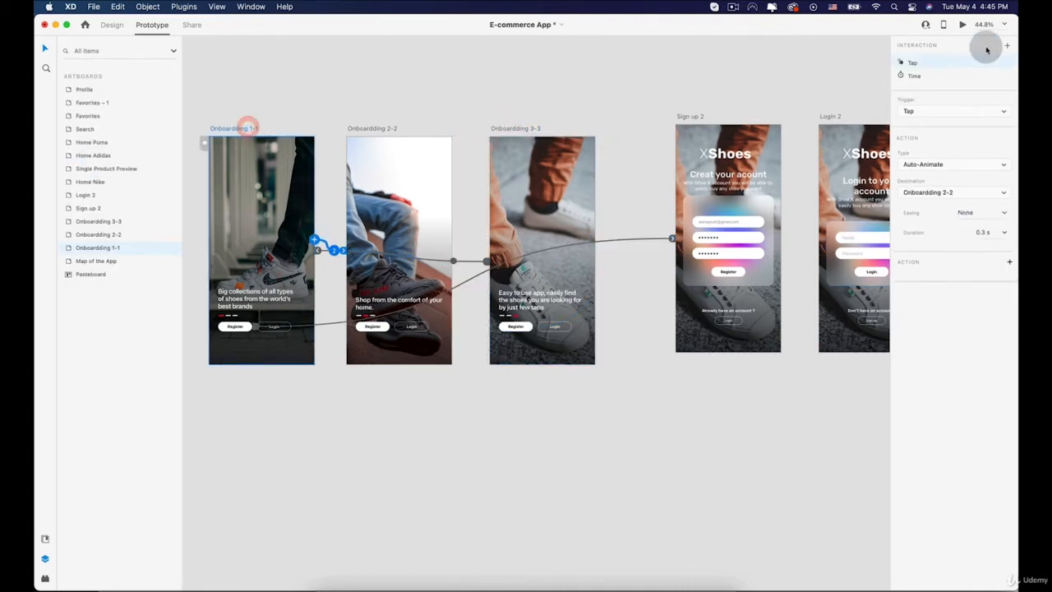
{"action": "left_click", "coordinate": [962, 24]}
{"action": "left_click", "coordinate": [383, 459]}
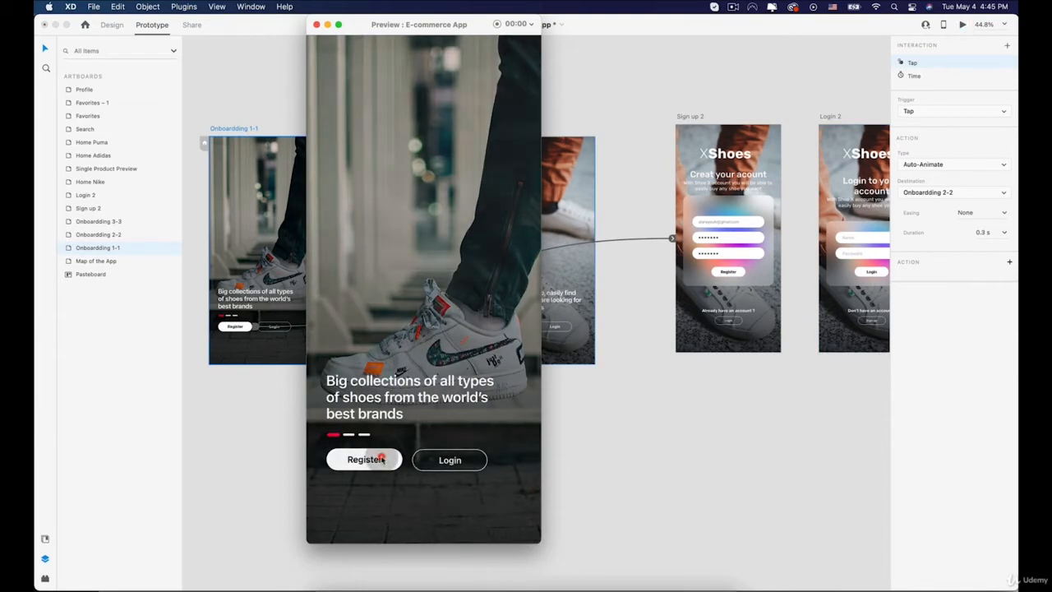
{"action": "left_click", "coordinate": [317, 25]}
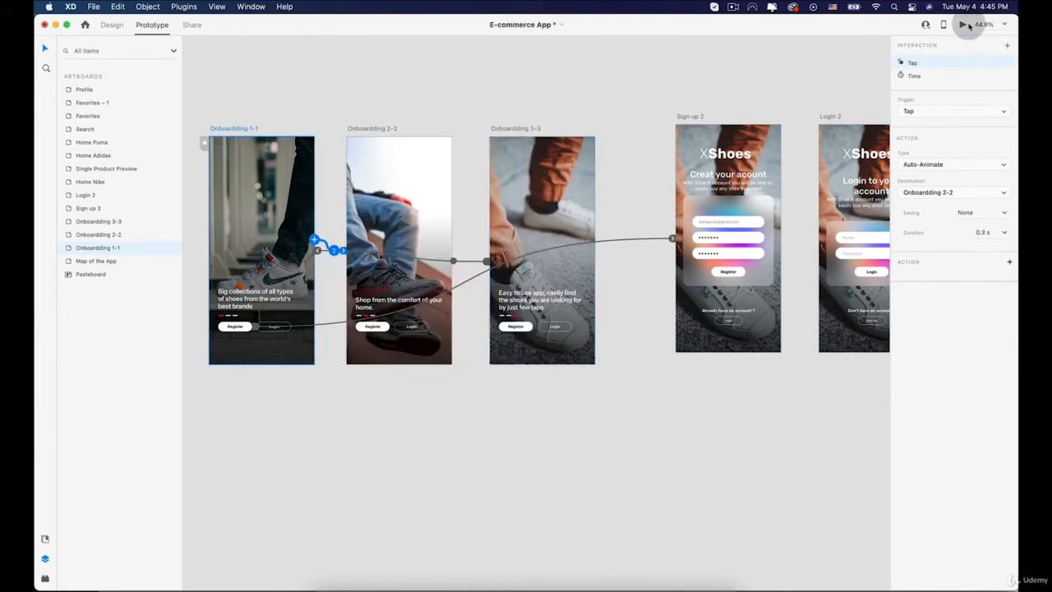
{"action": "left_click", "coordinate": [962, 24]}
{"action": "left_click", "coordinate": [380, 461]}
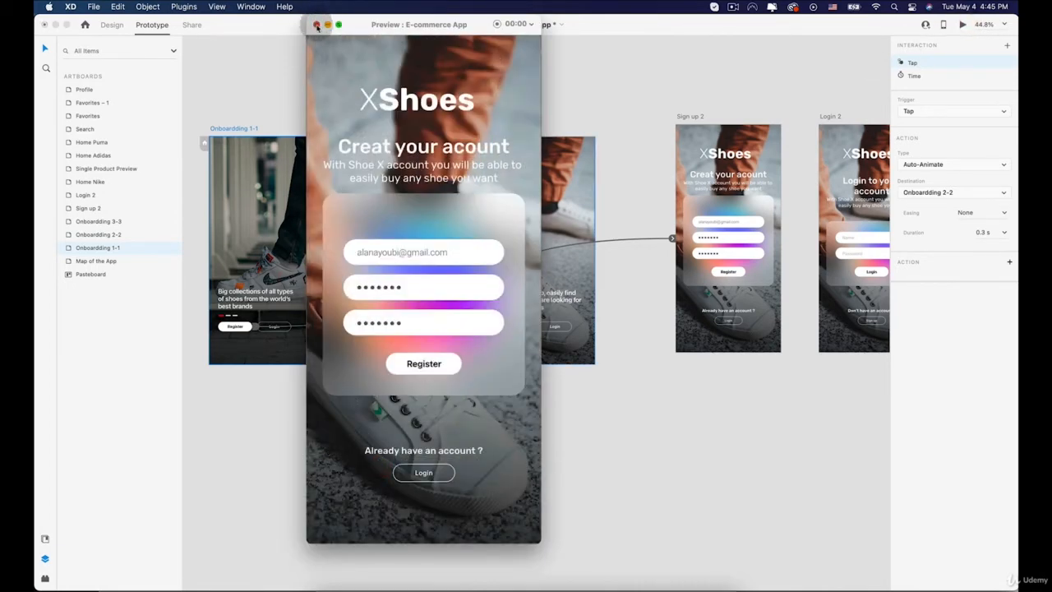
{"action": "left_click", "coordinate": [316, 25]}
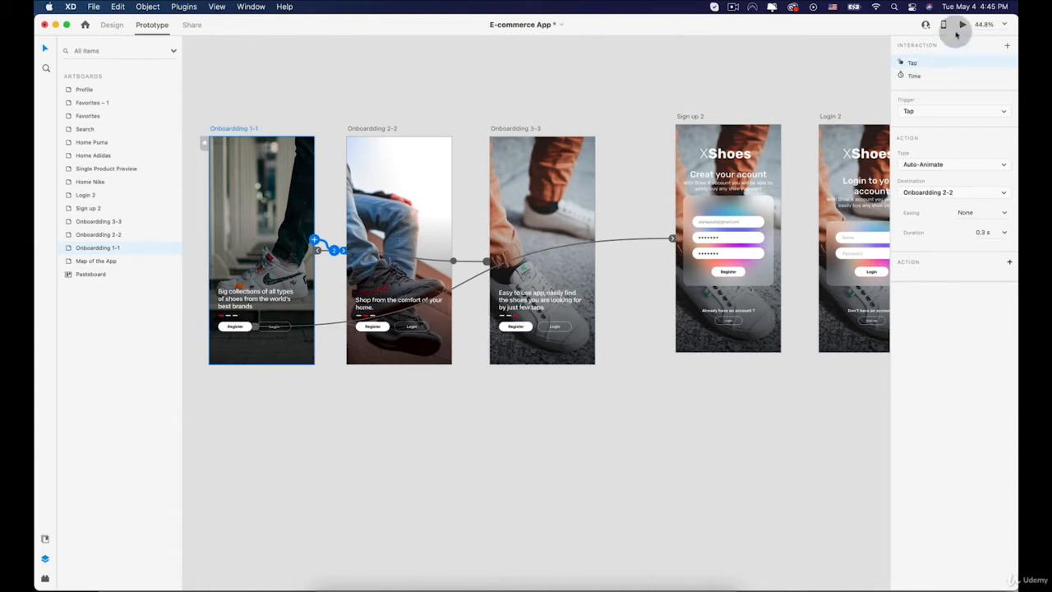
{"action": "left_click", "coordinate": [962, 24]}
{"action": "left_click", "coordinate": [381, 459]}
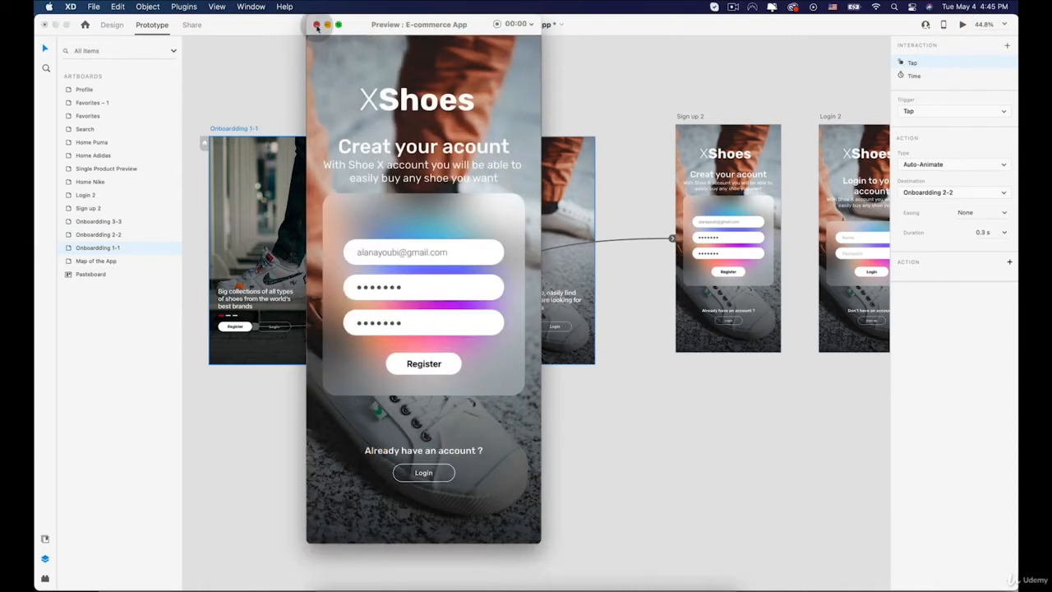
{"action": "left_click", "coordinate": [316, 25]}
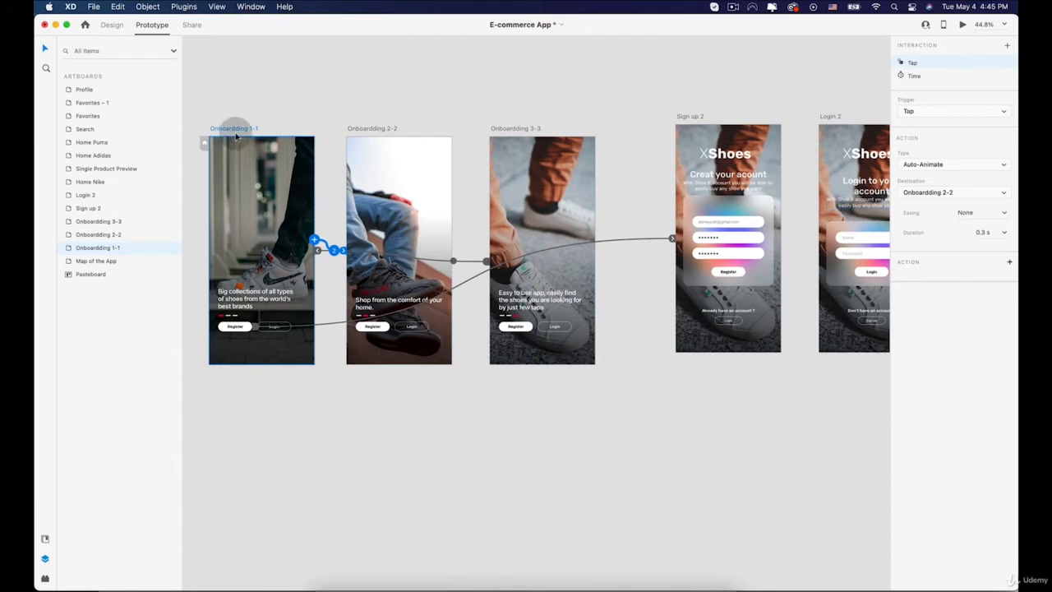
- Set the easing of the Register transitions from Onboardding 1-1 and Onboardding 2-2 to Snap
{"action": "left_click", "coordinate": [324, 323]}
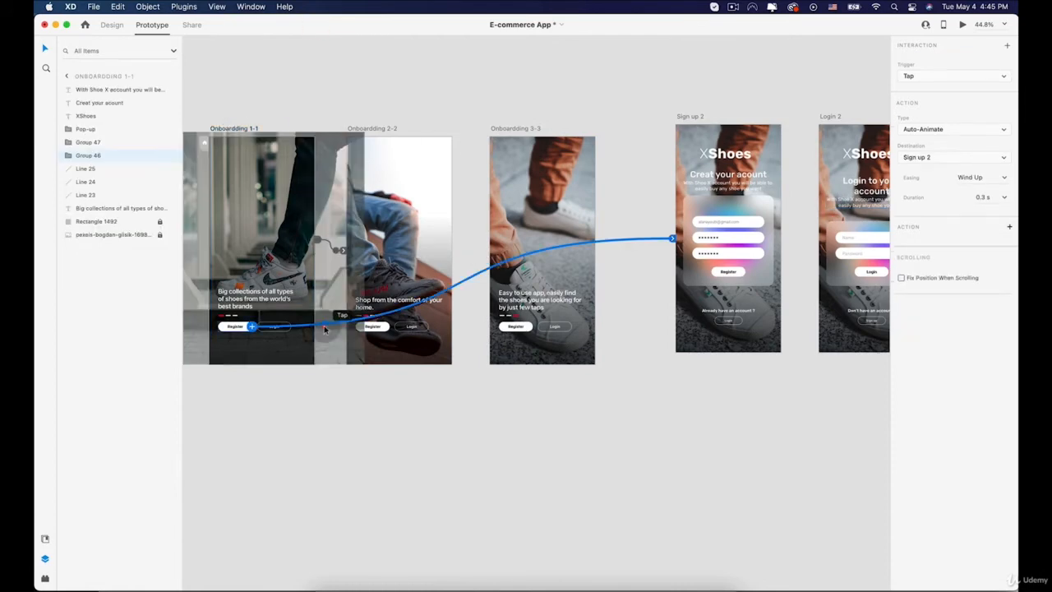
{"action": "left_click", "coordinate": [1003, 179]}
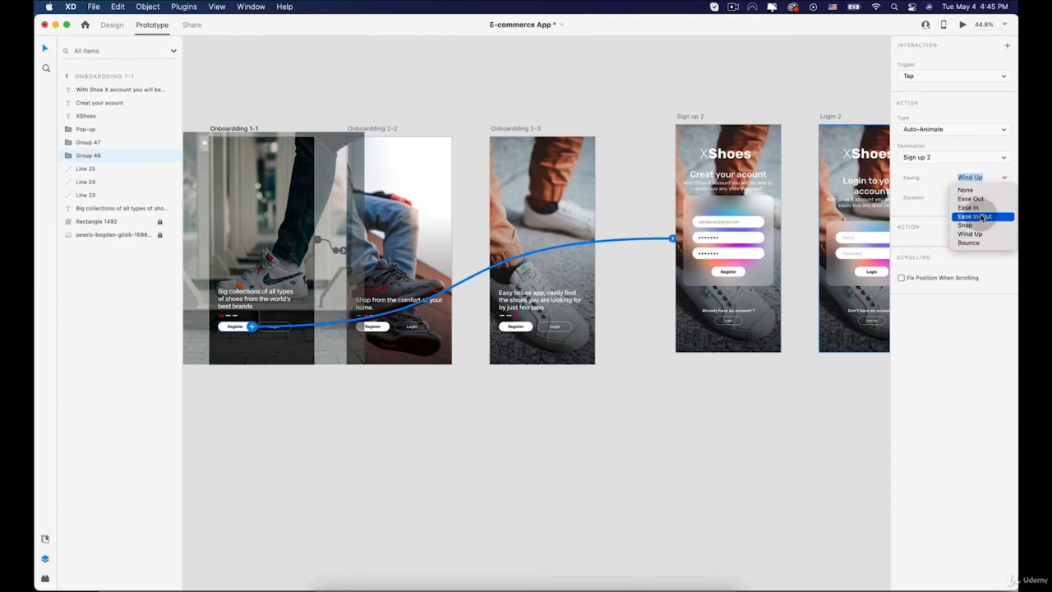
{"action": "left_click", "coordinate": [970, 225]}
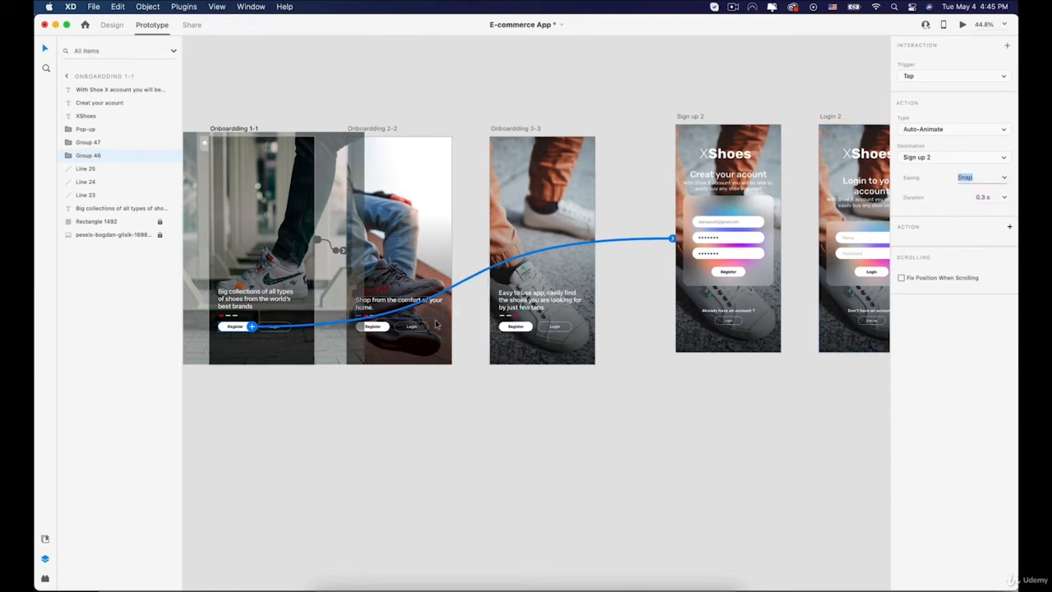
{"action": "left_click", "coordinate": [374, 326]}
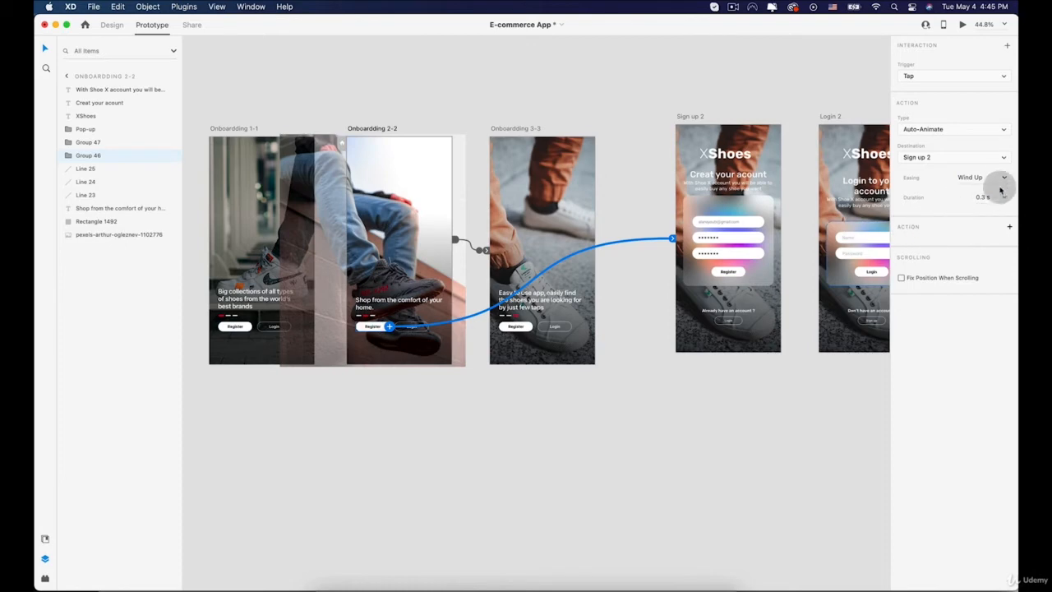
{"action": "left_click", "coordinate": [1002, 179]}
{"action": "left_click", "coordinate": [966, 225]}
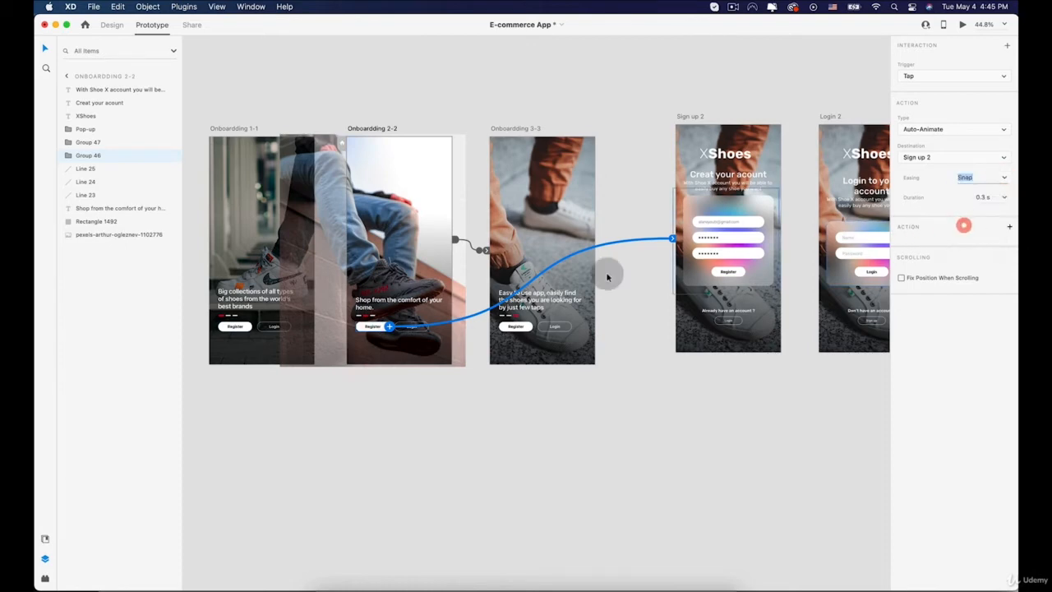
- Set the duration of the Register transitions from Onboardding 1-1 and Onboardding 2-2 to 0.4 s
{"action": "left_click", "coordinate": [247, 327]}
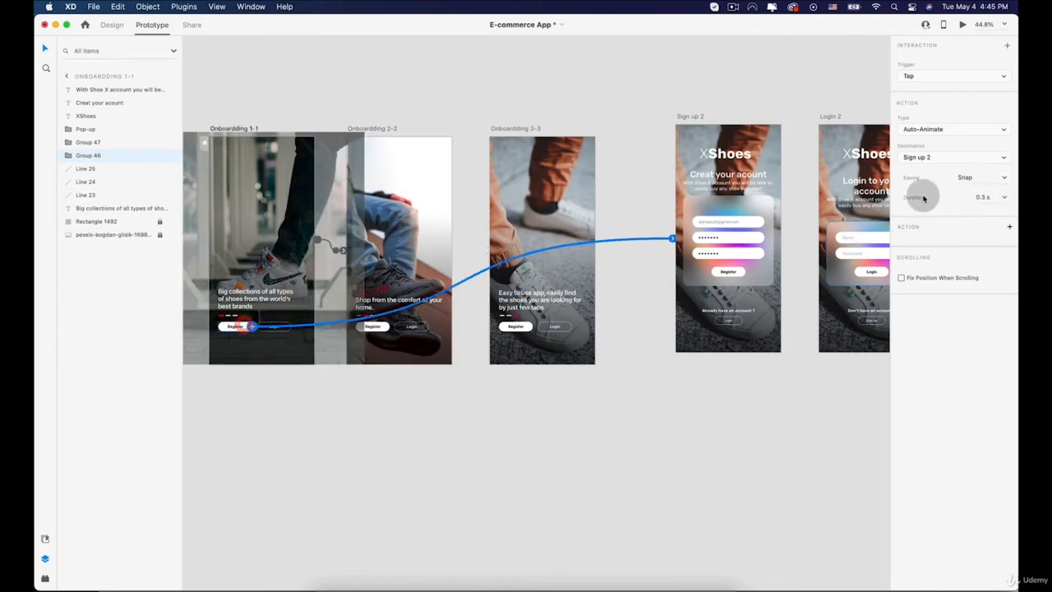
{"action": "left_click", "coordinate": [1006, 197]}
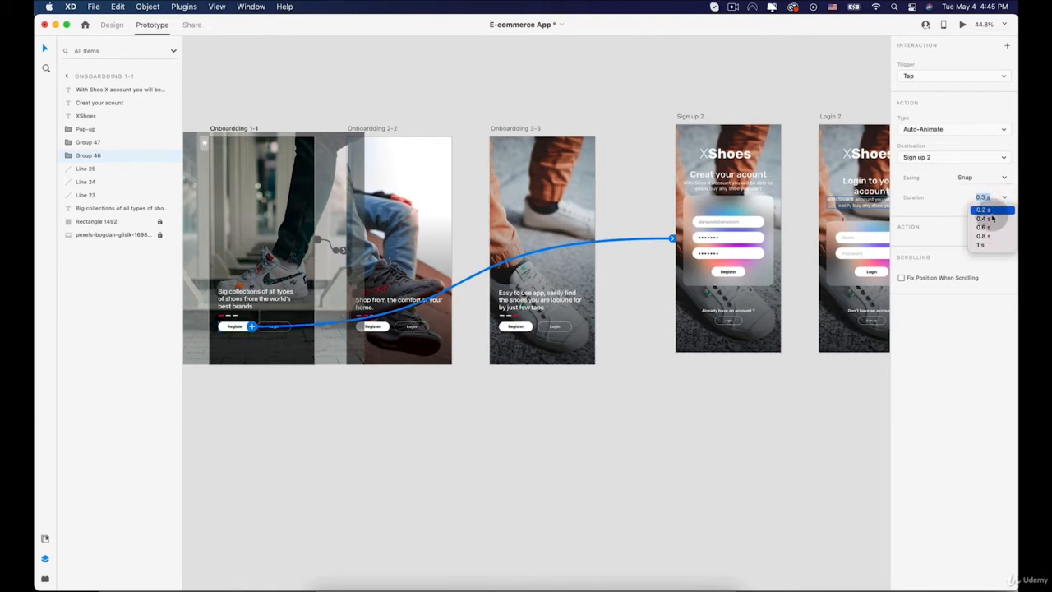
{"action": "left_click", "coordinate": [986, 219]}
{"action": "left_click", "coordinate": [361, 326]}
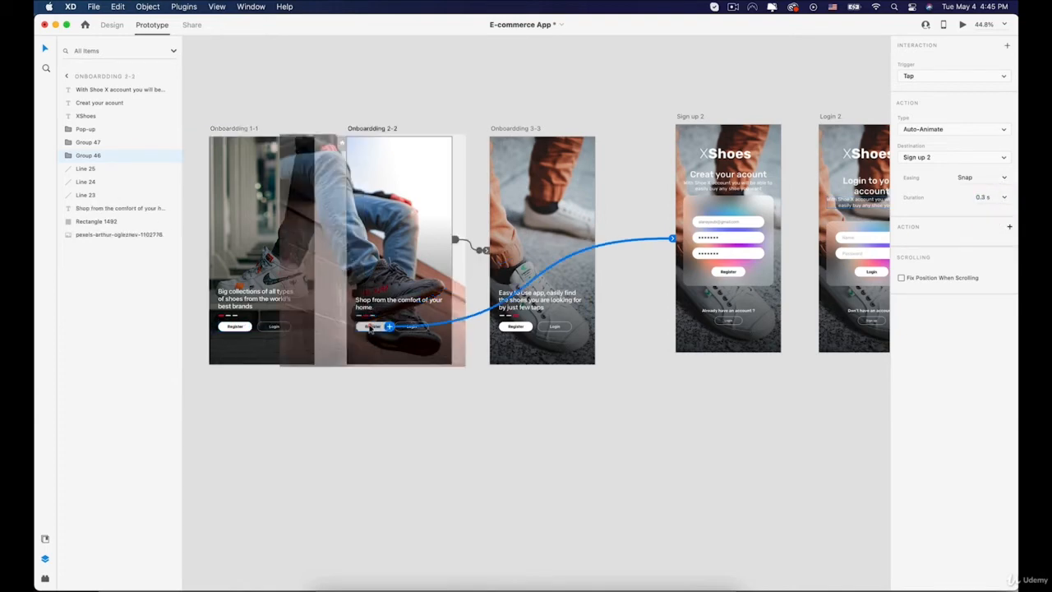
{"action": "left_click", "coordinate": [1004, 199]}
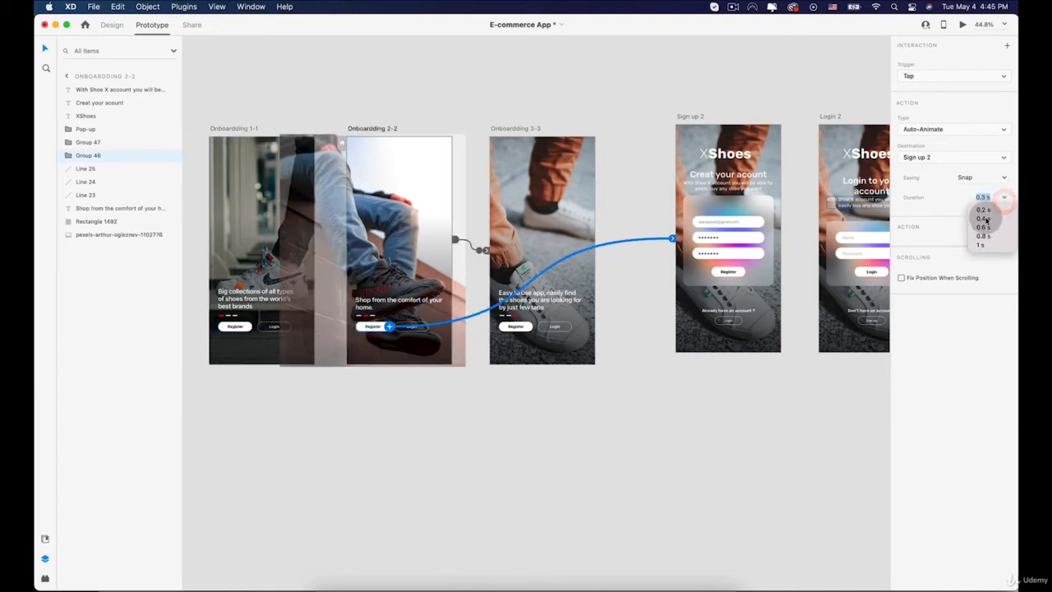
{"action": "left_click", "coordinate": [985, 219]}
- Set the Register transition from Onboardding 3-3 to Sign up 2 to Snap easing with a 0.4 s duration
{"action": "left_click", "coordinate": [509, 129]}
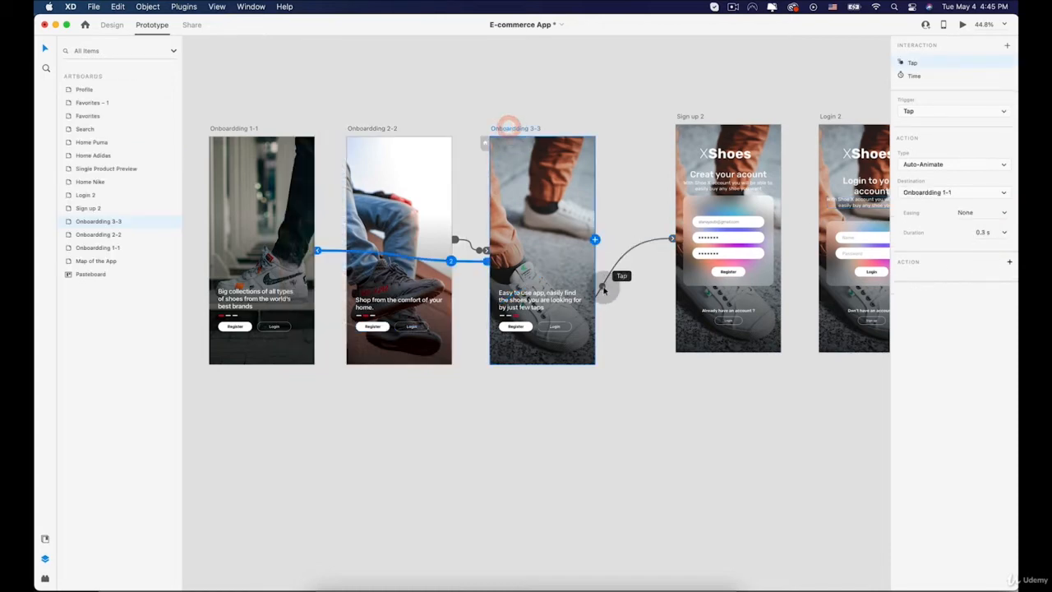
{"action": "left_click", "coordinate": [603, 288]}
{"action": "left_click", "coordinate": [1004, 178]}
{"action": "left_click", "coordinate": [971, 223]}
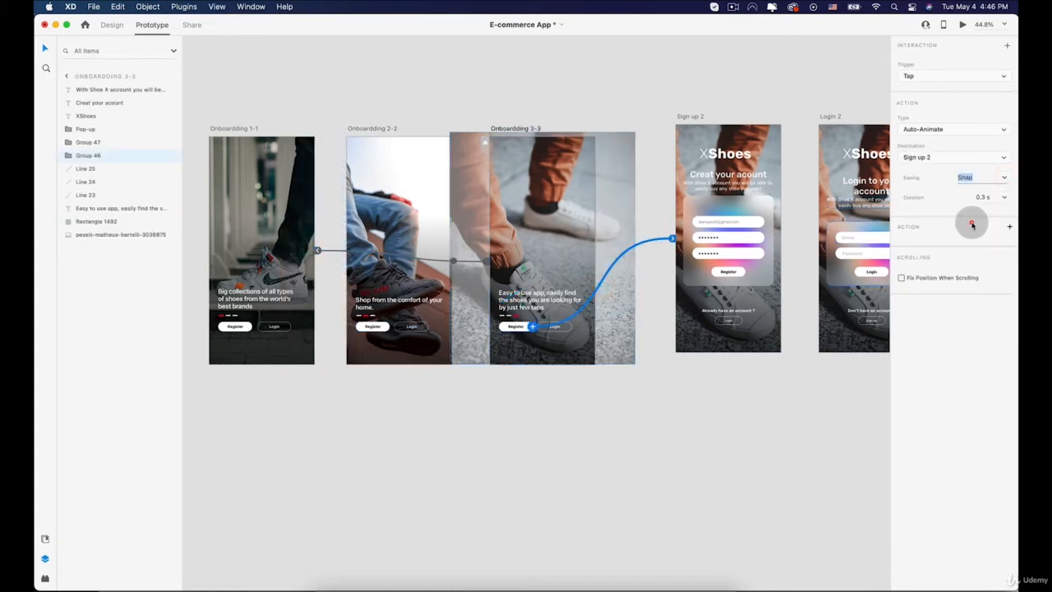
{"action": "left_click", "coordinate": [1005, 197]}
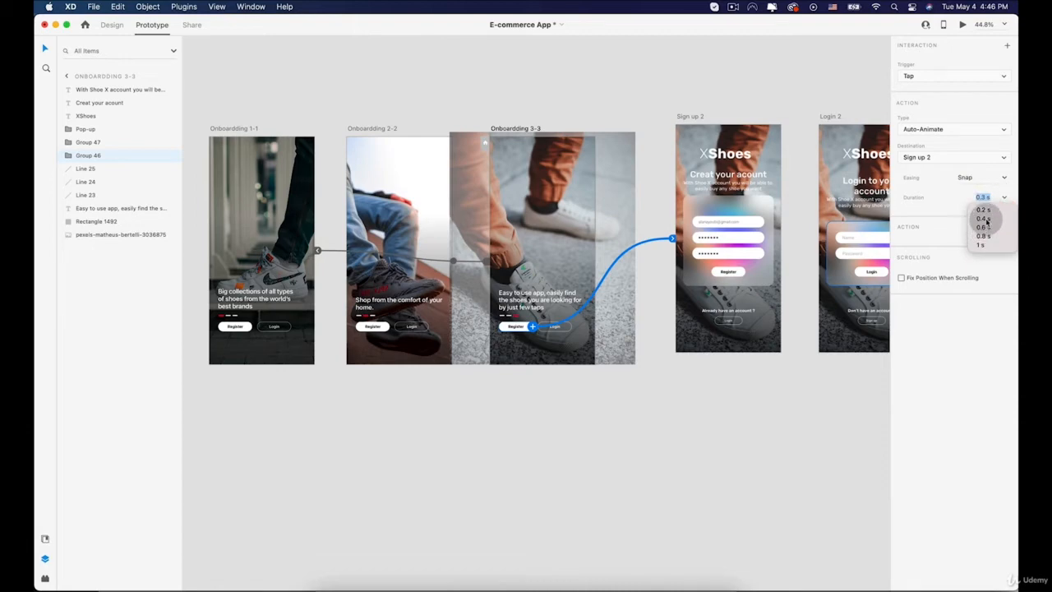
{"action": "left_click", "coordinate": [985, 219]}
- Preview the prototype from Onboardding 1-1 and follow its Register link to examine the Snap transition into the Sign up screen
{"action": "left_click", "coordinate": [216, 128]}
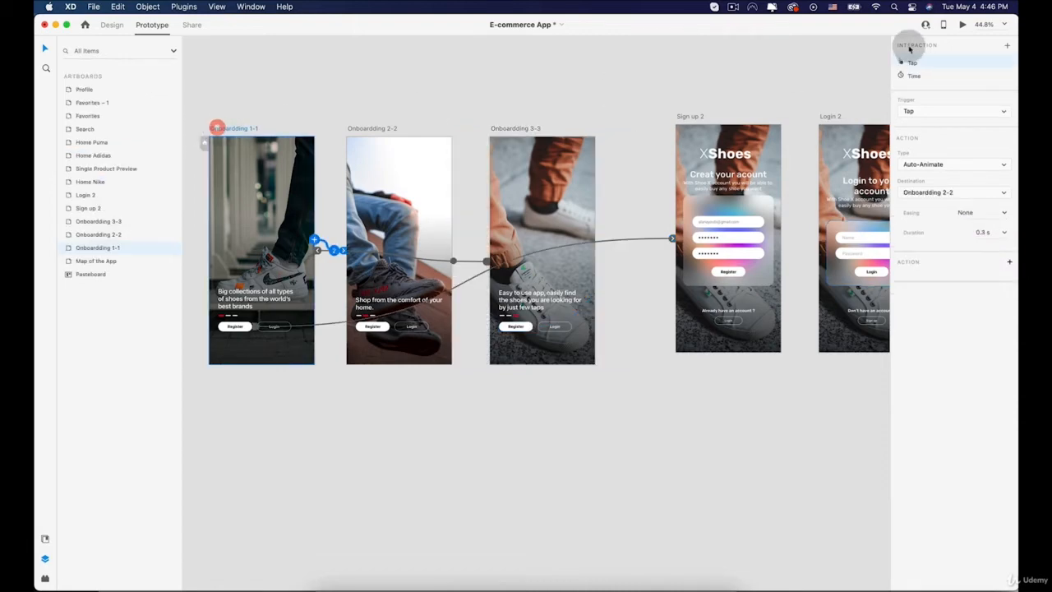
{"action": "left_click", "coordinate": [962, 24]}
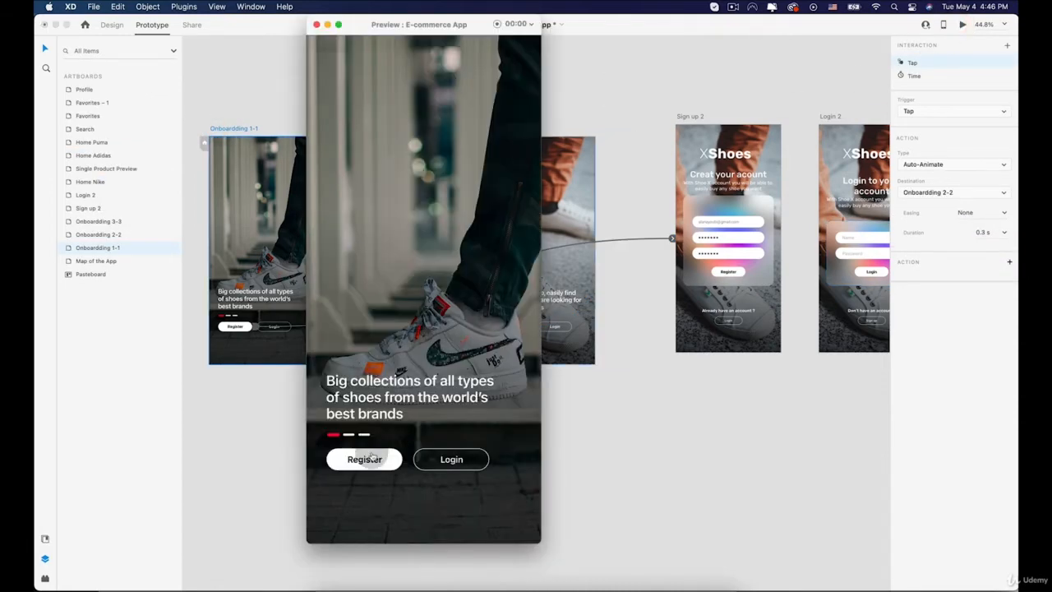
{"action": "left_click", "coordinate": [371, 457]}
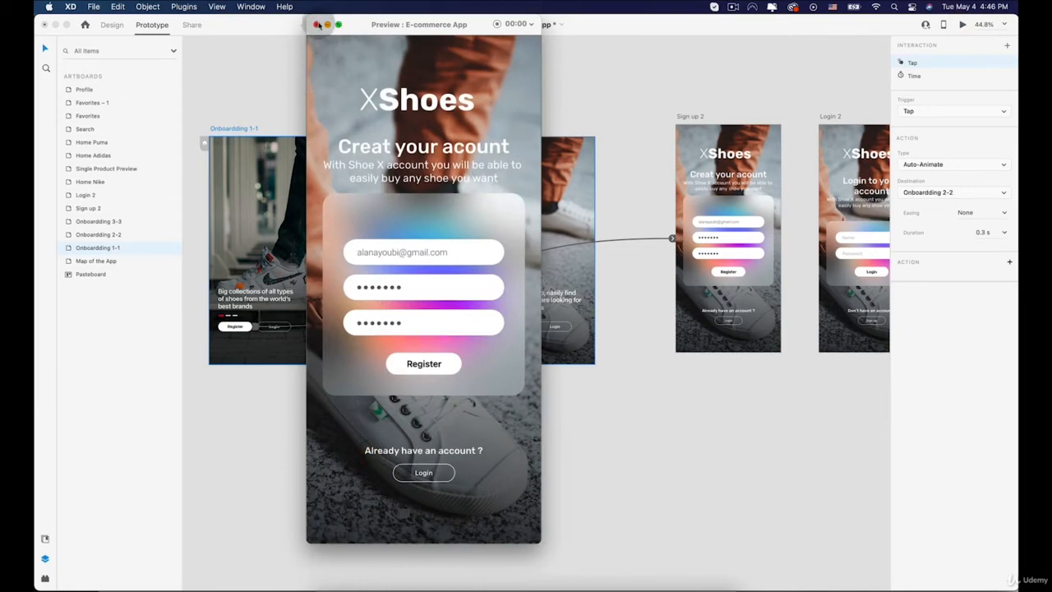
{"action": "left_click", "coordinate": [316, 24]}
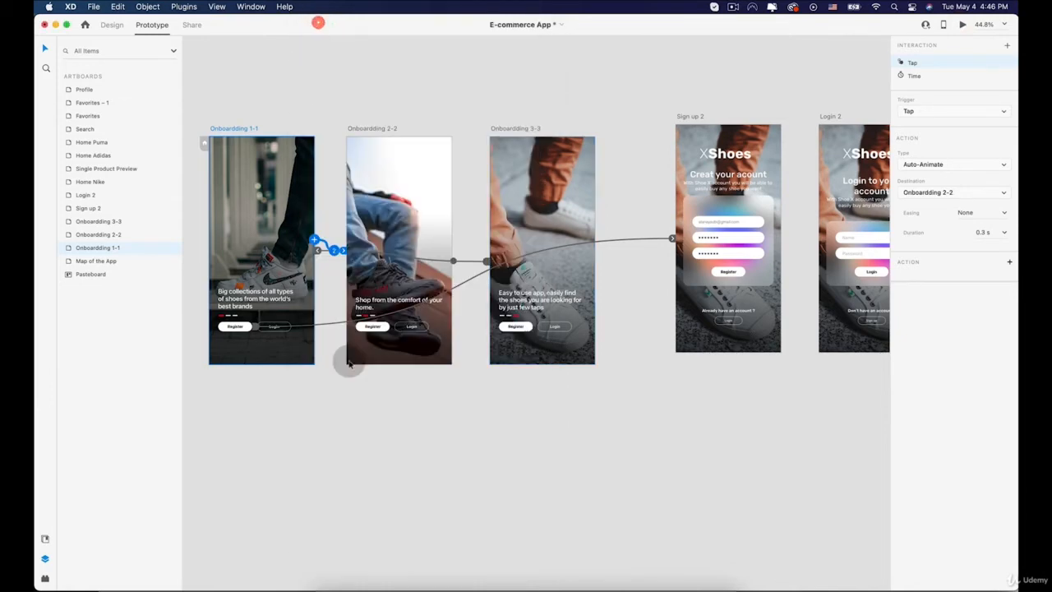
{"action": "left_click", "coordinate": [388, 405]}
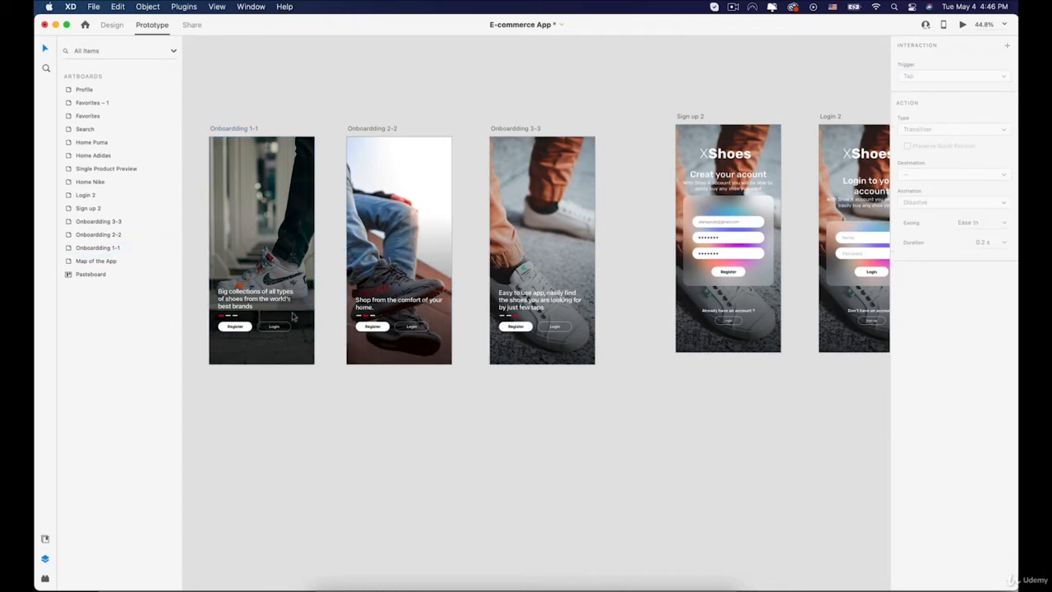
- In Design mode, group the Login 2 form's card, gradient image, Name and Password fields with their labels, and Login button
{"action": "scroll", "coordinate": [273, 327], "scroll_direction": "down", "scroll_amount": 3}
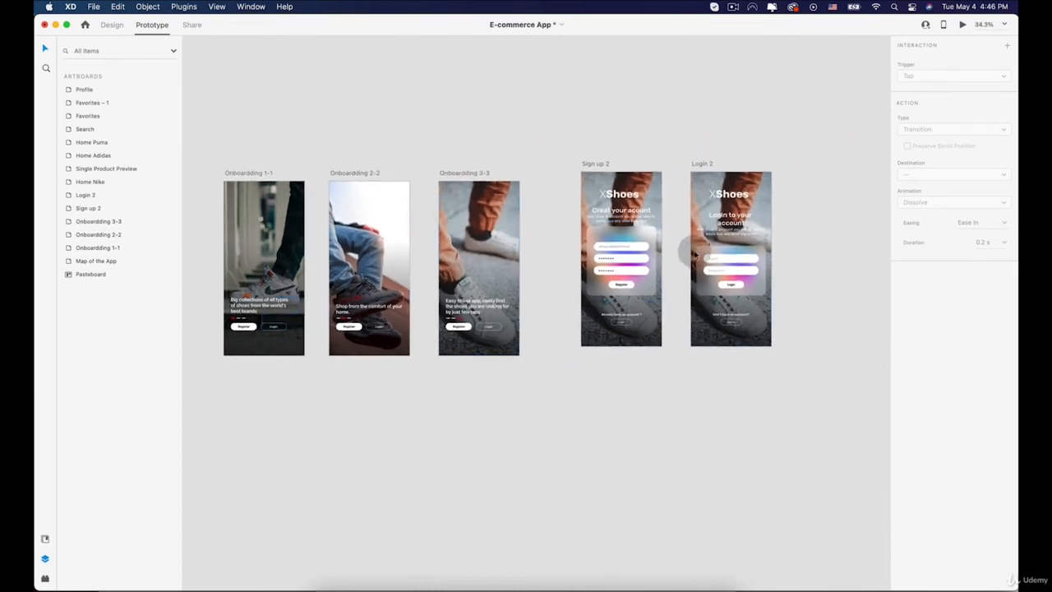
{"action": "left_click", "coordinate": [723, 255]}
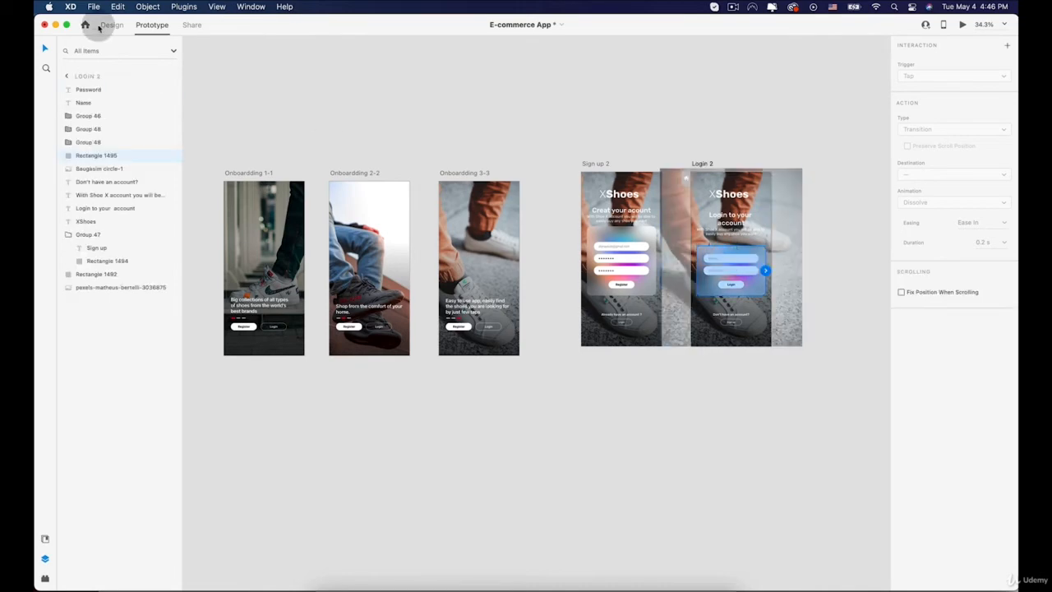
{"action": "left_click", "coordinate": [114, 25]}
{"action": "scroll", "coordinate": [624, 443], "scroll_direction": "right", "scroll_amount": 2}
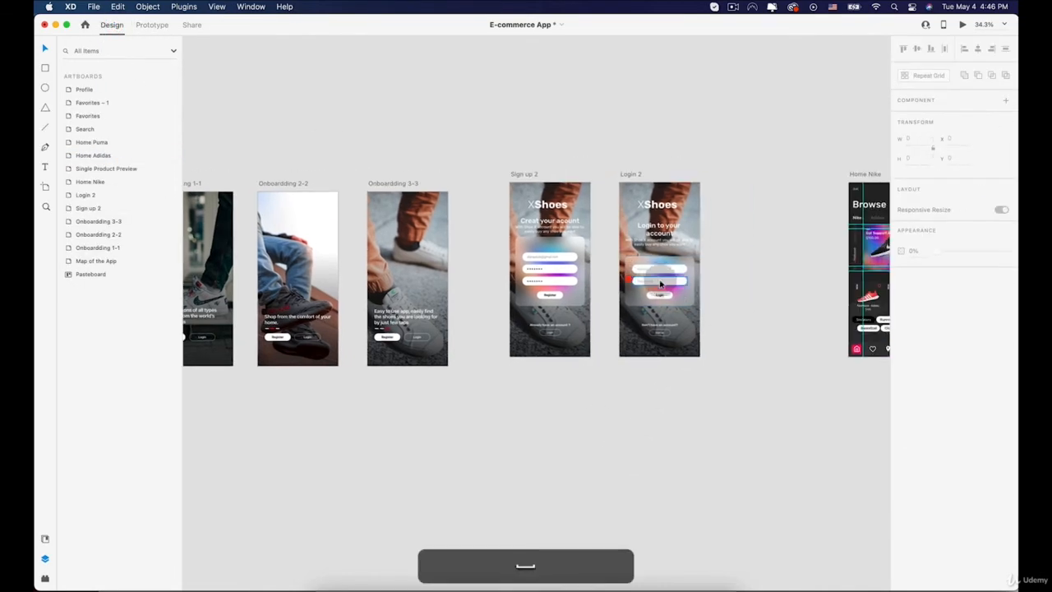
{"action": "scroll", "coordinate": [673, 287], "scroll_direction": "up", "scroll_amount": 5}
{"action": "scroll", "coordinate": [673, 287], "scroll_direction": "up", "scroll_amount": 5}
{"action": "left_click", "coordinate": [591, 226]}
{"action": "left_click", "coordinate": [596, 271], "text": "shift"}
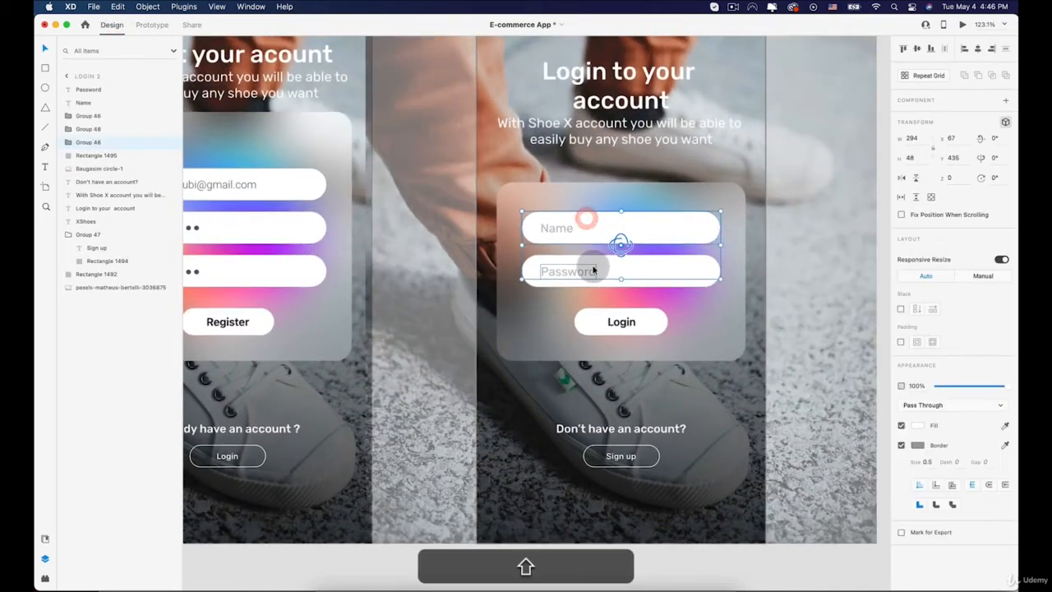
{"action": "left_click", "coordinate": [562, 233], "text": "shift"}
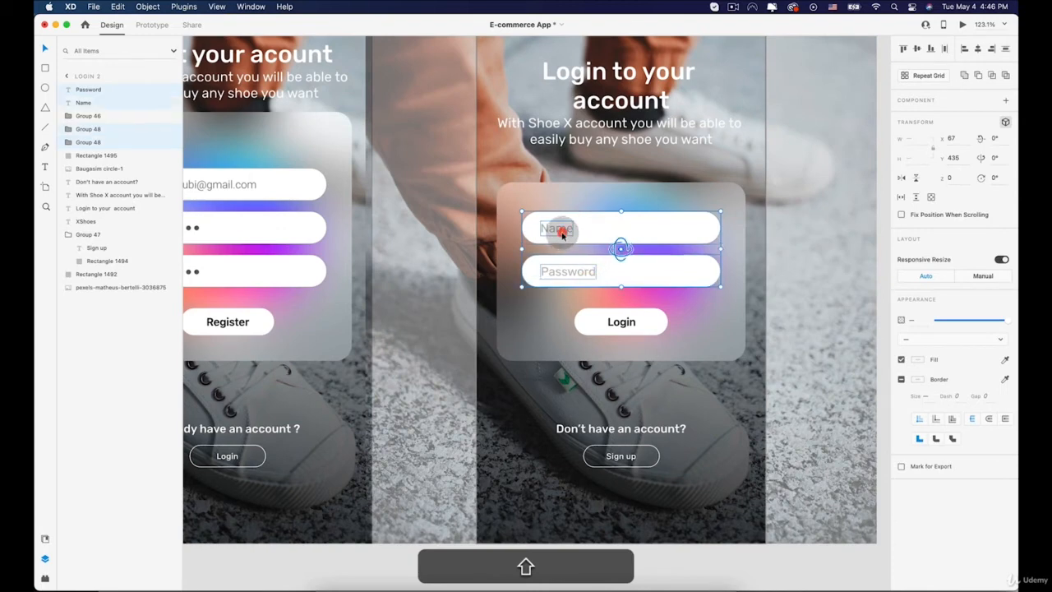
{"action": "left_click", "coordinate": [559, 200], "text": "shift"}
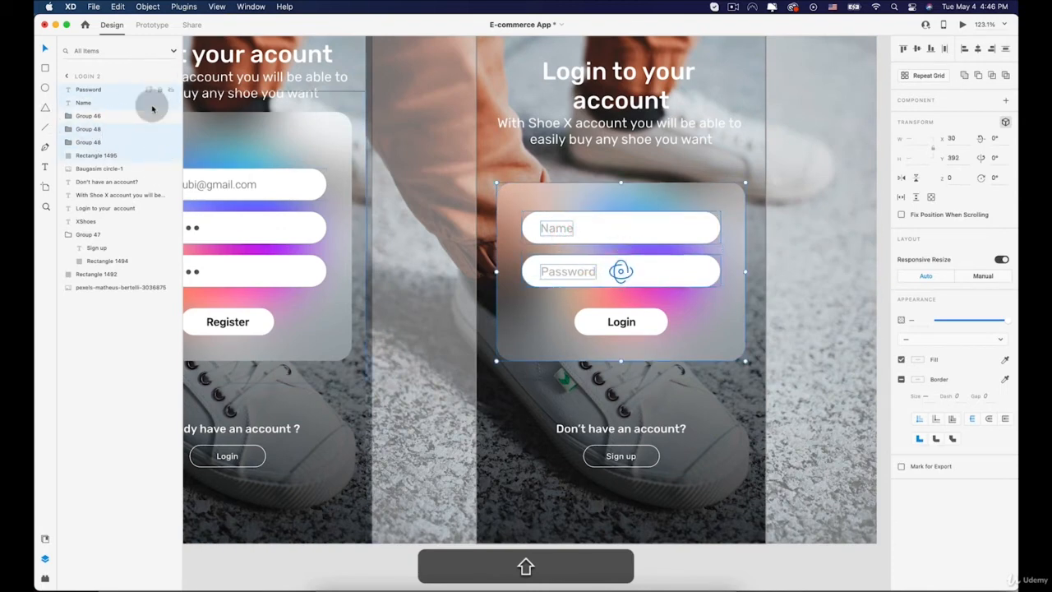
{"action": "left_click", "coordinate": [641, 332], "text": "shift"}
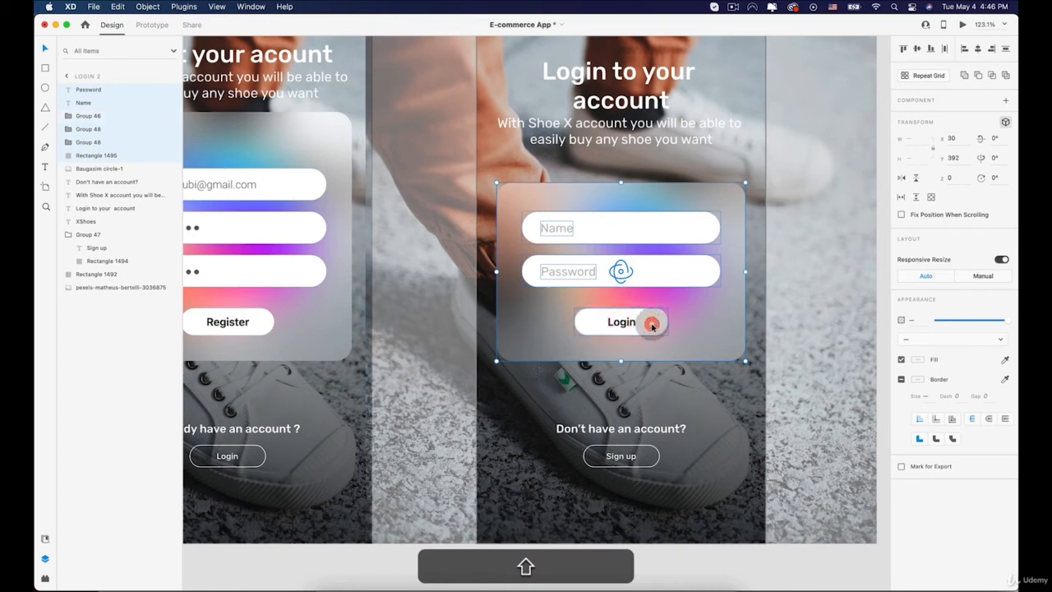
{"action": "left_click", "coordinate": [110, 172], "text": "shift"}
{"action": "left_click", "coordinate": [668, 265]}
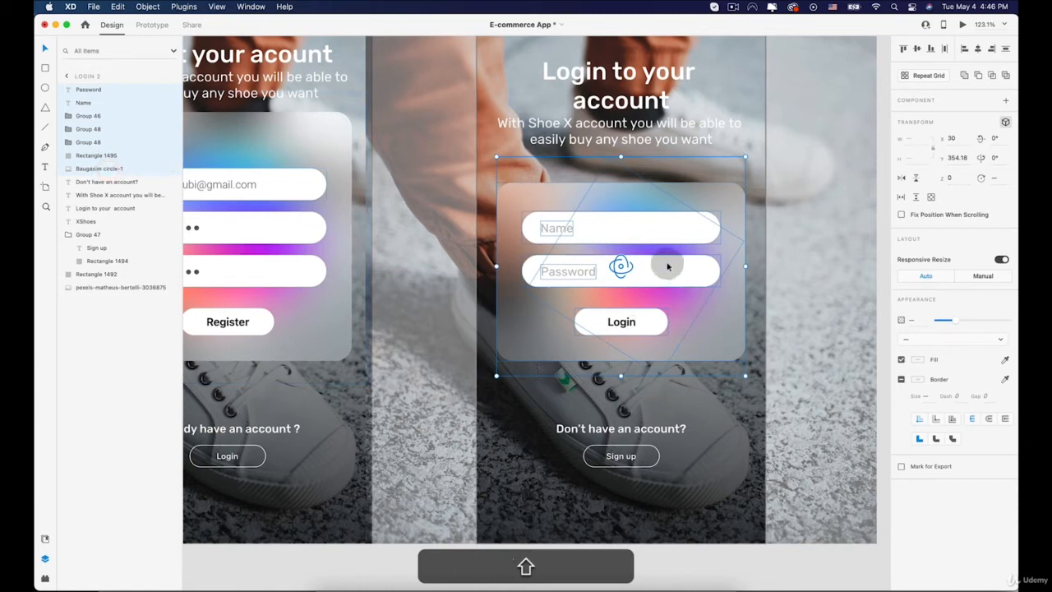
{"action": "right_click", "coordinate": [667, 265]}
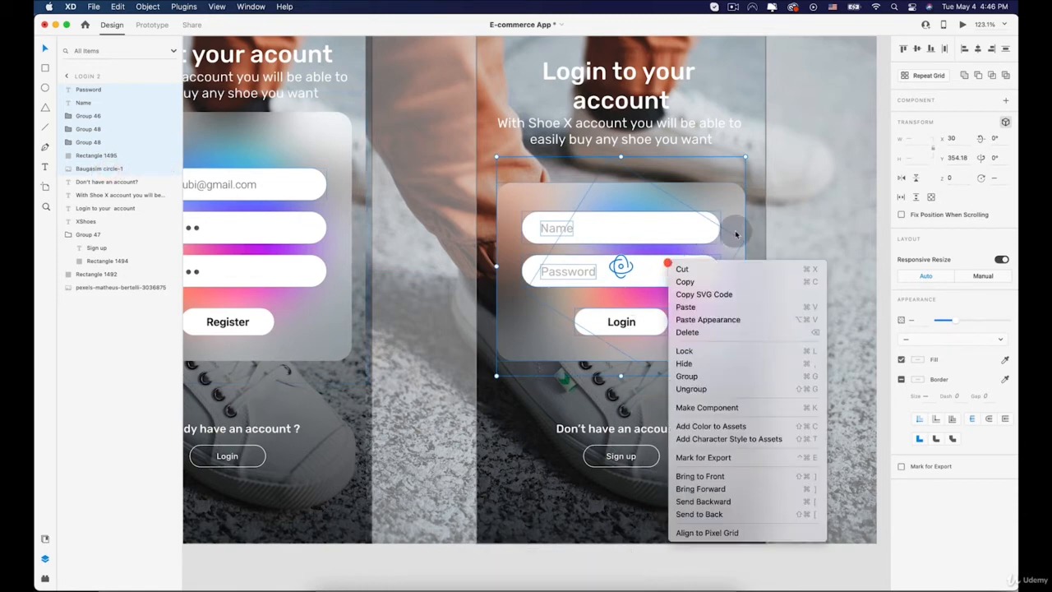
{"action": "left_click", "coordinate": [709, 369]}
{"action": "mouse_move", "coordinate": [639, 228]}
{"action": "left_mouse_down"}
{"action": "mouse_move", "coordinate": [634, 255]}
{"action": "mouse_move", "coordinate": [632, 233]}
{"action": "left_mouse_up"}
{"action": "key", "text": "cmd+z"}
- Paste the login form group into Onboardding 1-1 as a fully transparent copy, scaled about its centre to about 142 px wide
{"action": "scroll", "coordinate": [632, 232], "scroll_direction": "down", "scroll_amount": 5}
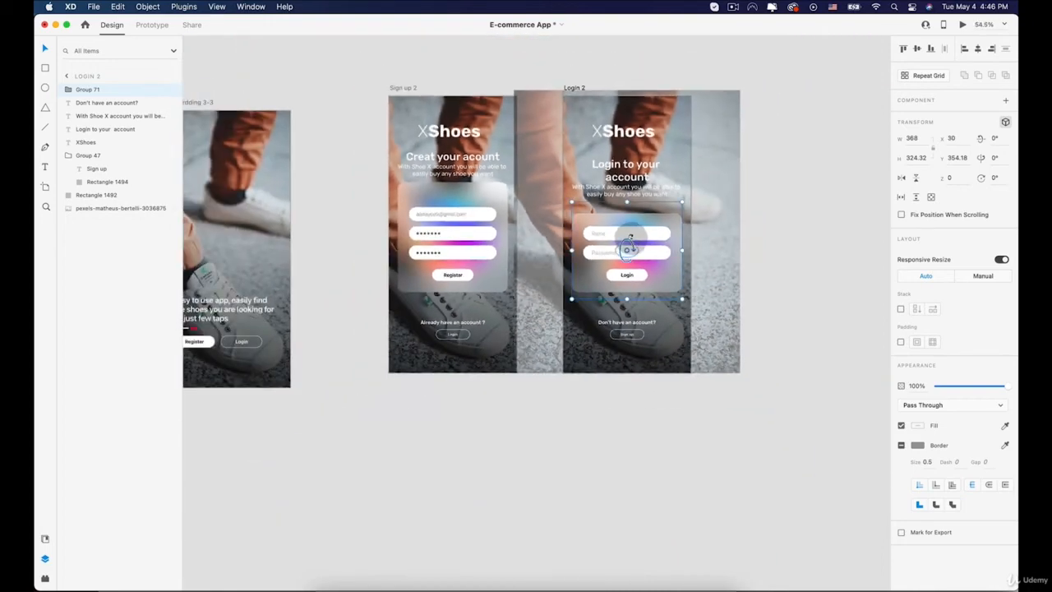
{"action": "scroll", "coordinate": [627, 247], "scroll_direction": "left", "scroll_amount": 10}
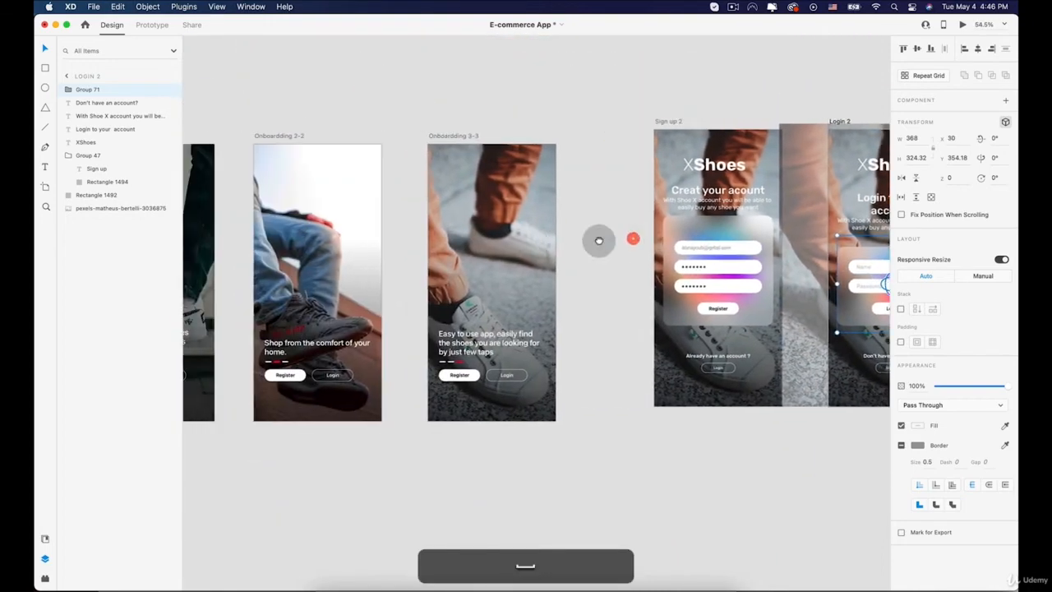
{"action": "left_click", "coordinate": [341, 119]}
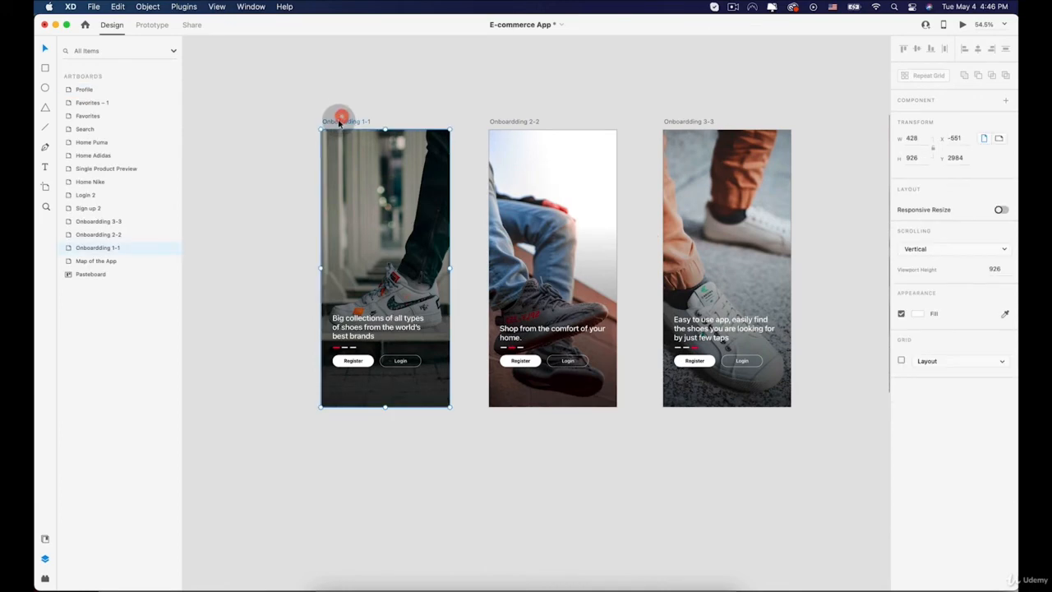
{"action": "key", "text": "cmd+v"}
{"action": "key", "text": "cmd+v"}
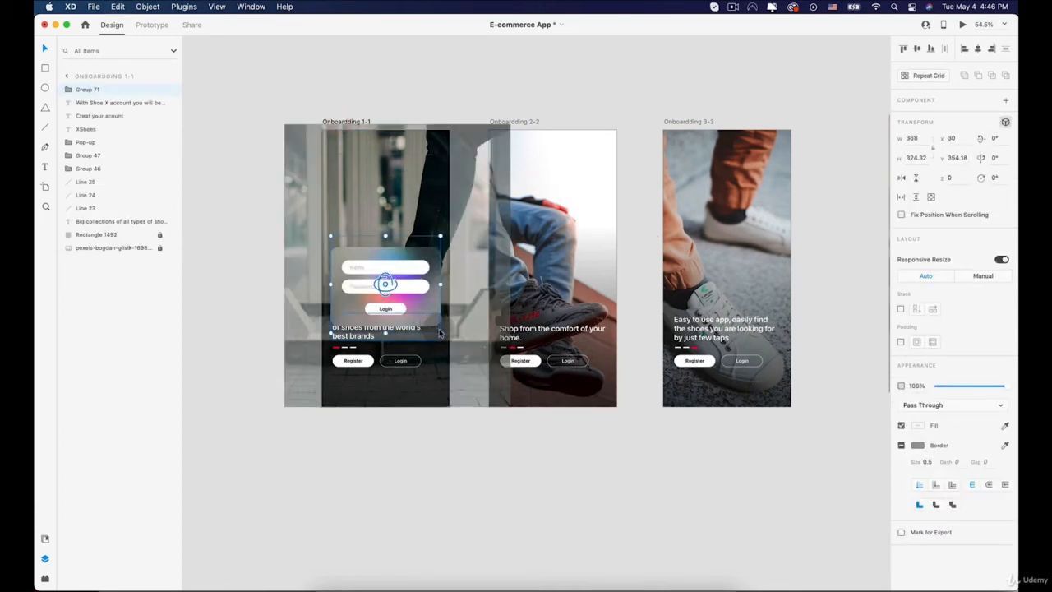
{"action": "left_click_drag", "start_coordinate": [440, 332], "coordinate": [408, 303]}
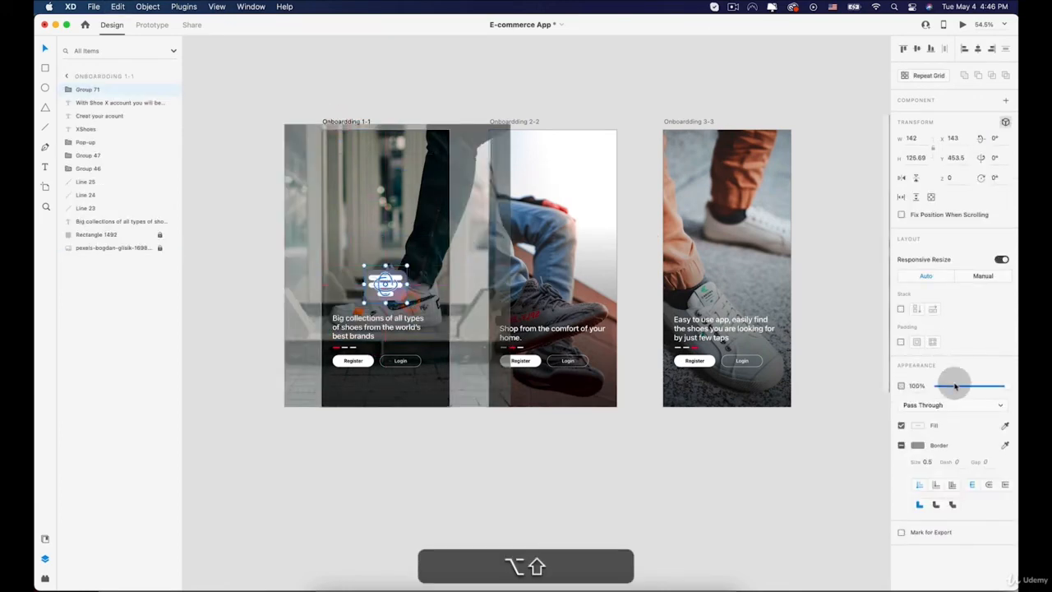
{"action": "left_click_drag", "start_coordinate": [955, 386], "coordinate": [845, 391]}
- Paste the login form group into Onboardding 2-2 as a fully transparent copy, scaled down about its centre
{"action": "left_click", "coordinate": [518, 120]}
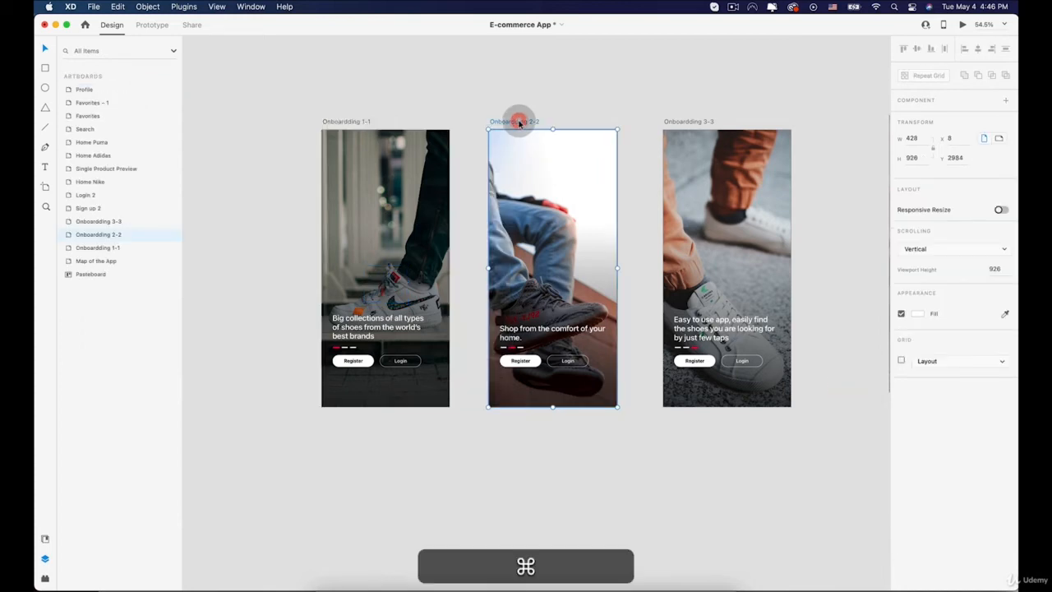
{"action": "key", "text": "cmd+v"}
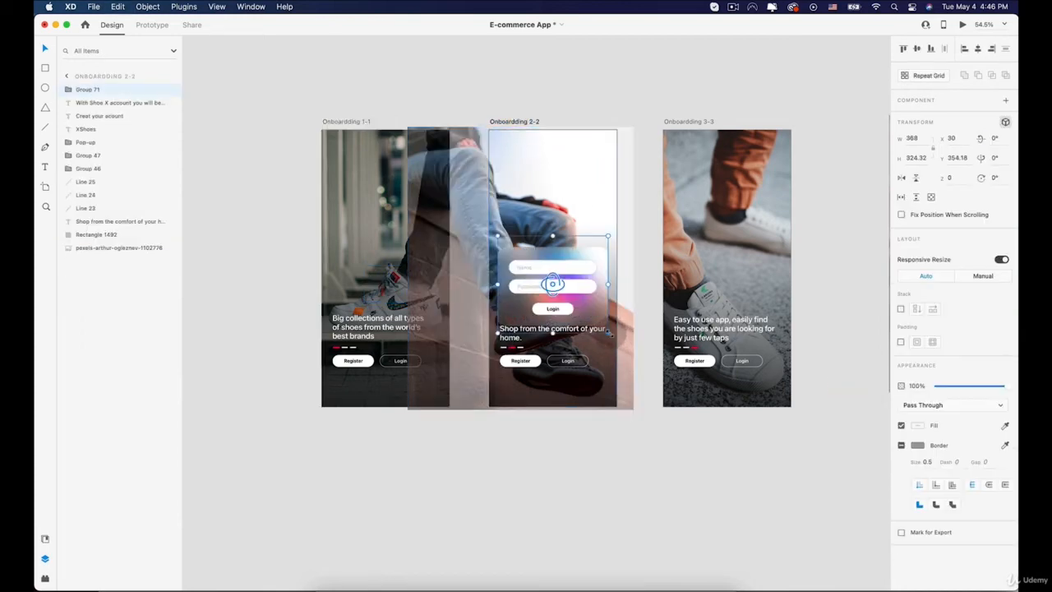
{"action": "left_click_drag", "start_coordinate": [609, 332], "coordinate": [576, 305]}
{"action": "left_click_drag", "start_coordinate": [986, 385], "coordinate": [832, 382]}
{"action": "key", "text": "space"}
{"action": "left_click_drag", "start_coordinate": [683, 270], "coordinate": [506, 266]}
{"action": "left_click", "coordinate": [515, 126]}
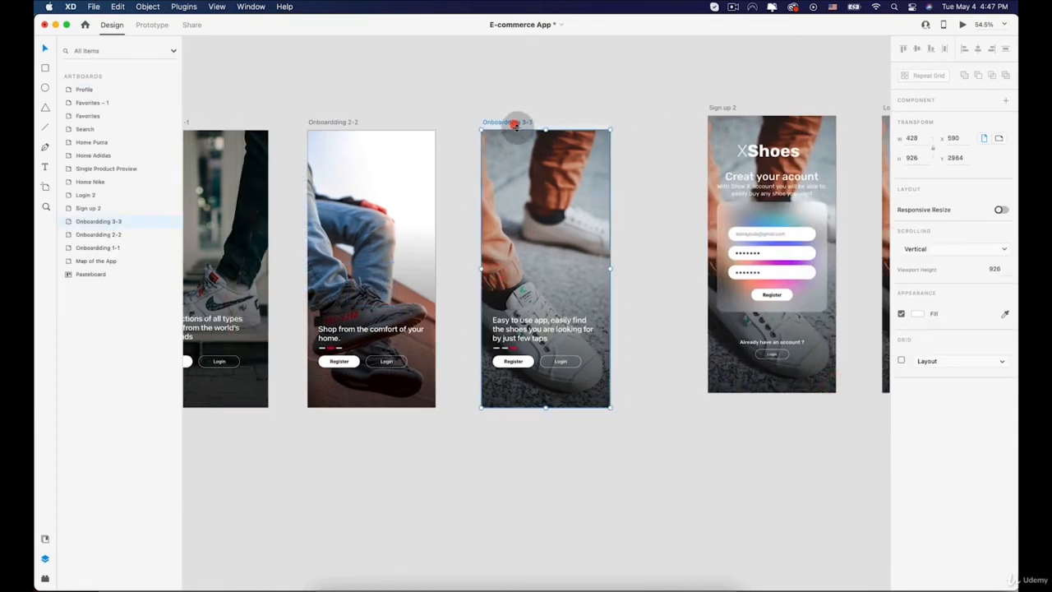
{"action": "key", "text": "super+v"}
- Undo the recent login form edits back to the full-size, fully opaque copy first pasted into Onboardding 1-1
{"action": "key", "text": "super+z"}
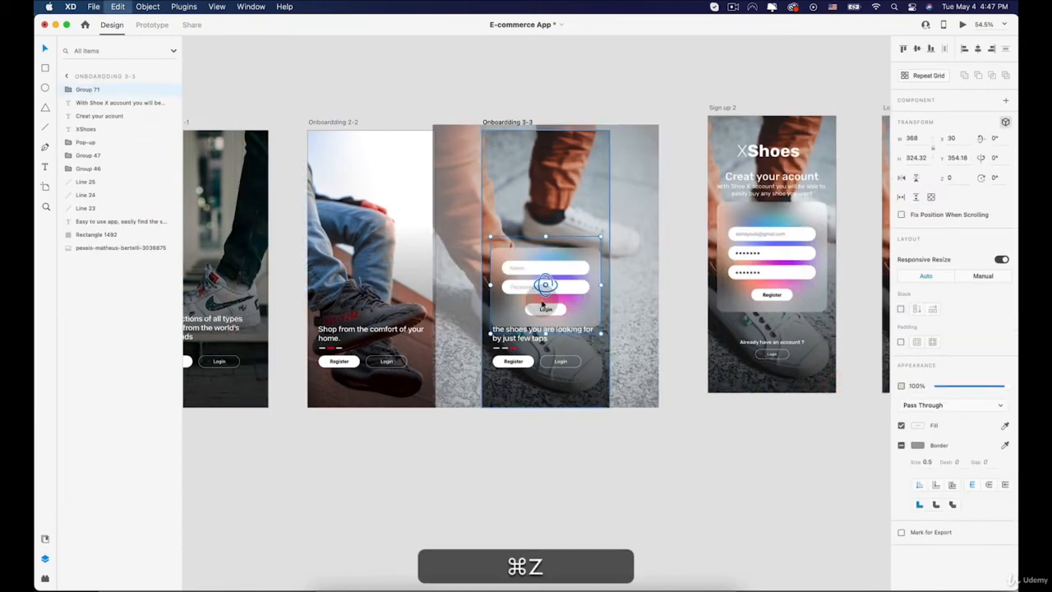
{"action": "key", "text": "super+z"}
{"action": "key", "text": "super+z"}
{"action": "key", "text": "super+z"}
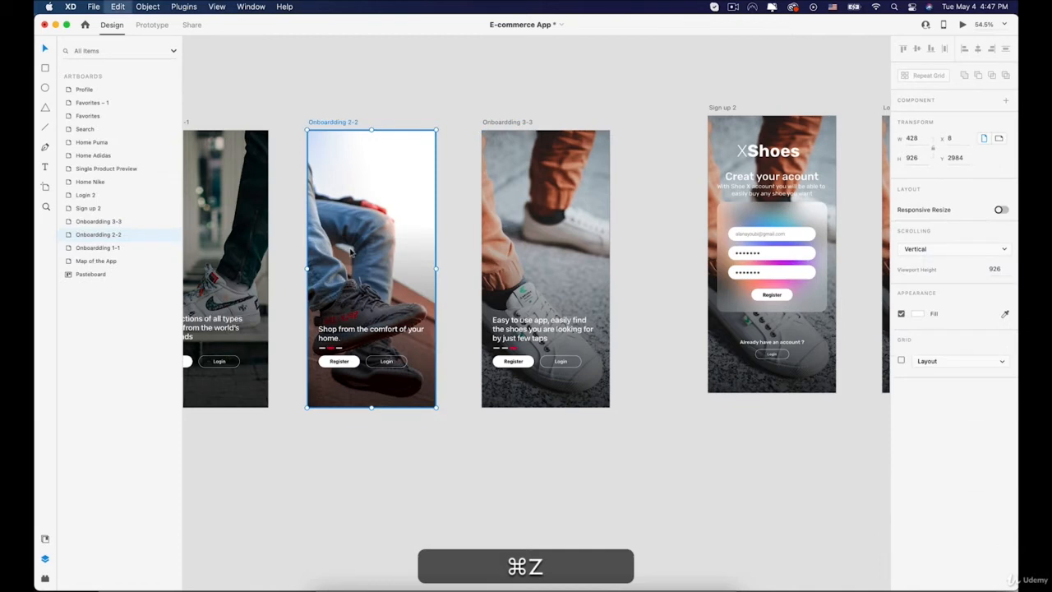
{"action": "key", "text": "super+z"}
{"action": "key", "text": "super+z"}
{"action": "key", "text": "super+z"}
{"action": "key", "text": "super+z"}
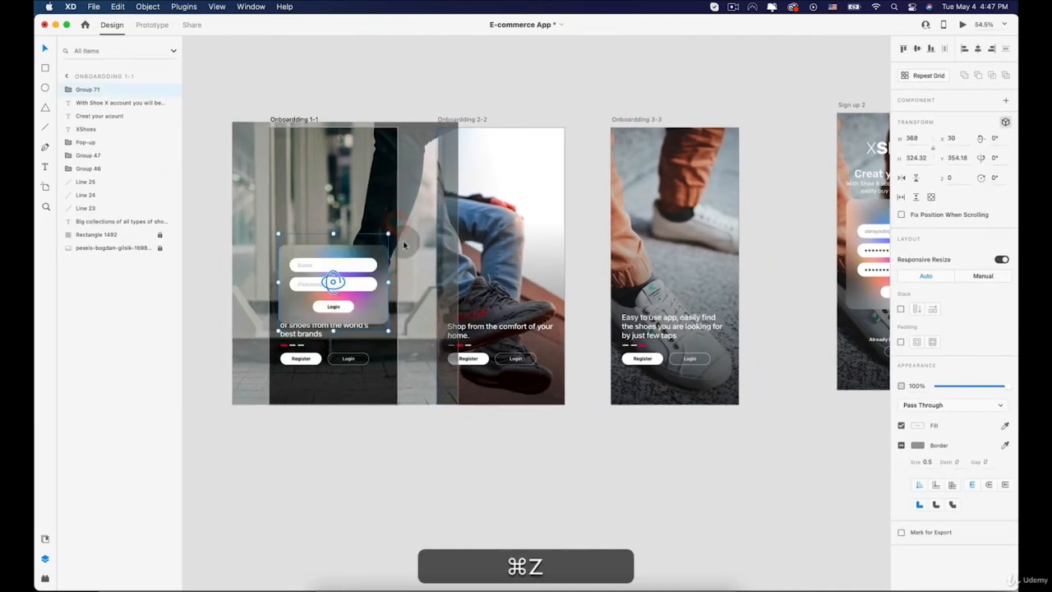
- Move Onboardding 1-1's login form copy up to about Y -34 at 0% opacity, and paste another into Onboardding 2-2 at about Y -26, also 0%
{"action": "left_click_drag", "start_coordinate": [358, 242], "coordinate": [359, 126]}
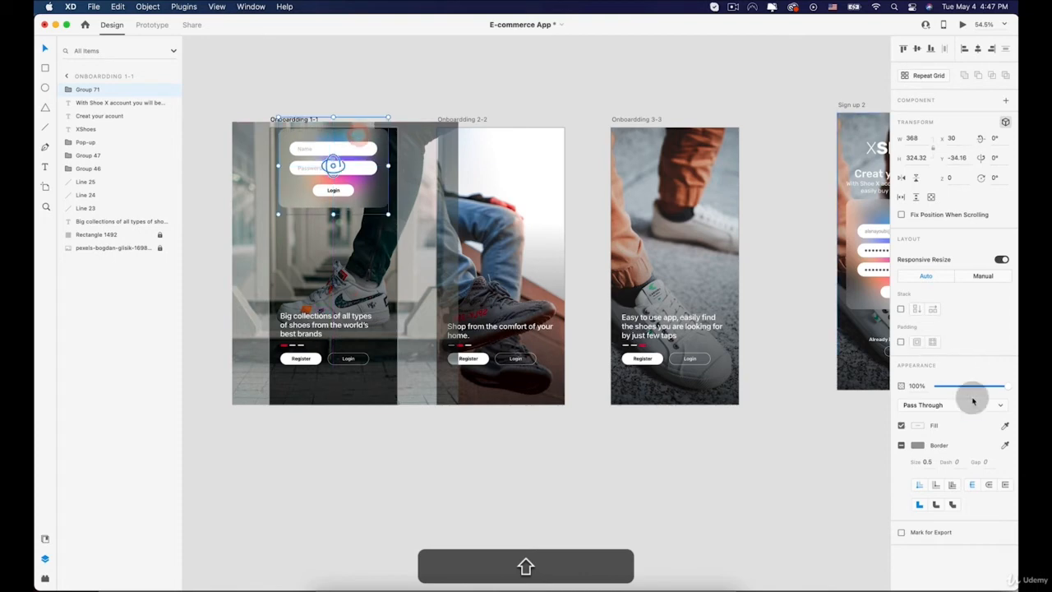
{"action": "left_click_drag", "start_coordinate": [973, 401], "coordinate": [908, 384]}
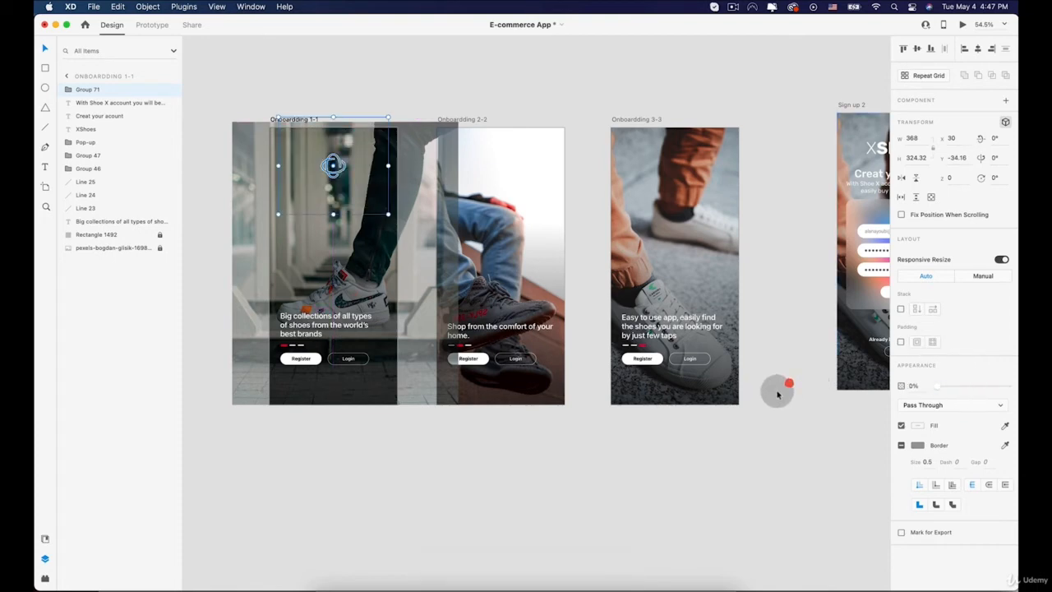
{"action": "left_click", "coordinate": [455, 120]}
{"action": "key", "text": "super+v"}
{"action": "left_click_drag", "start_coordinate": [505, 251], "coordinate": [506, 123]}
{"action": "left_click_drag", "start_coordinate": [951, 383], "coordinate": [793, 368]}
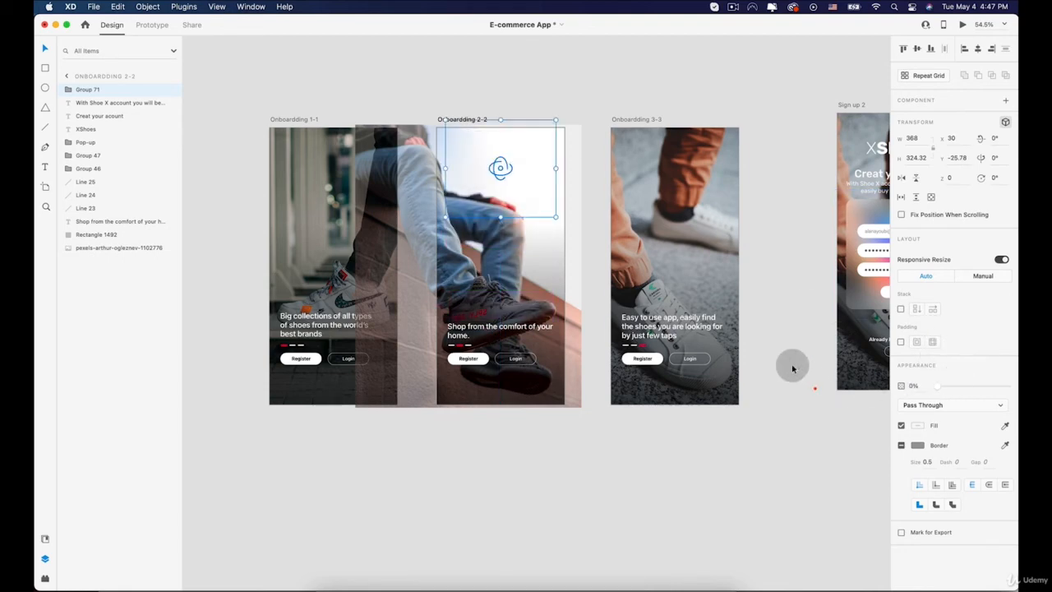
- Paste the login form group into Onboardding 3-3, moved up to about Y -28, at 0% opacity
{"action": "left_click", "coordinate": [638, 119]}
{"action": "key", "text": "super+v"}
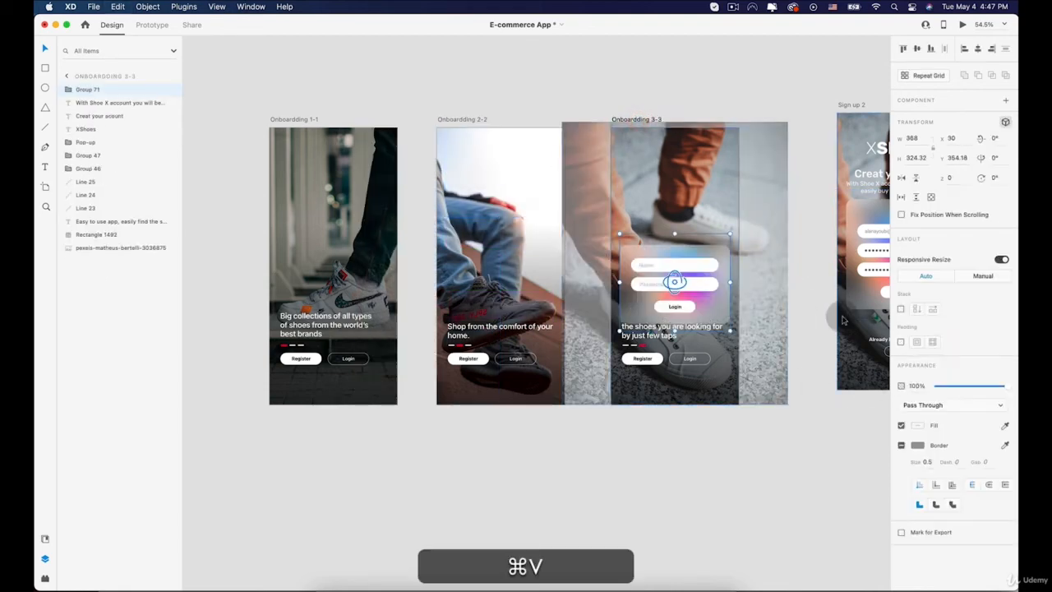
{"action": "left_click_drag", "start_coordinate": [673, 280], "coordinate": [679, 129]}
{"action": "left_click_drag", "start_coordinate": [999, 383], "coordinate": [801, 380]}
- Copy Login 2's XShoes title, login heading and description into Onboardding 1-1, moved down to Y 150, at 0% opacity
{"action": "left_click_drag", "start_coordinate": [731, 265], "coordinate": [474, 260]}
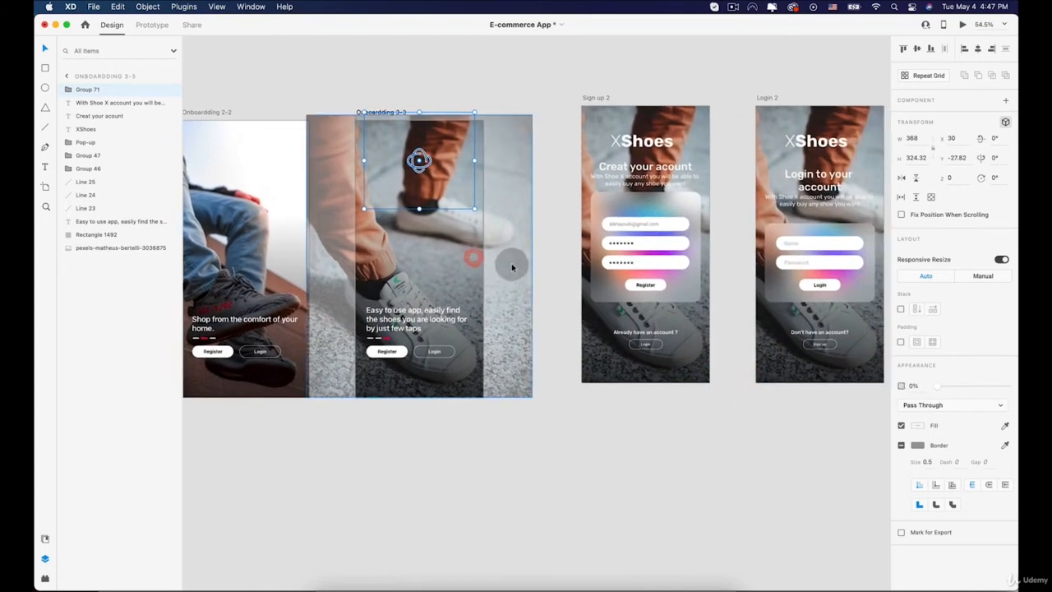
{"action": "scroll", "coordinate": [510, 265], "scroll_direction": "down", "scroll_amount": 3}
{"action": "left_click", "coordinate": [739, 219]}
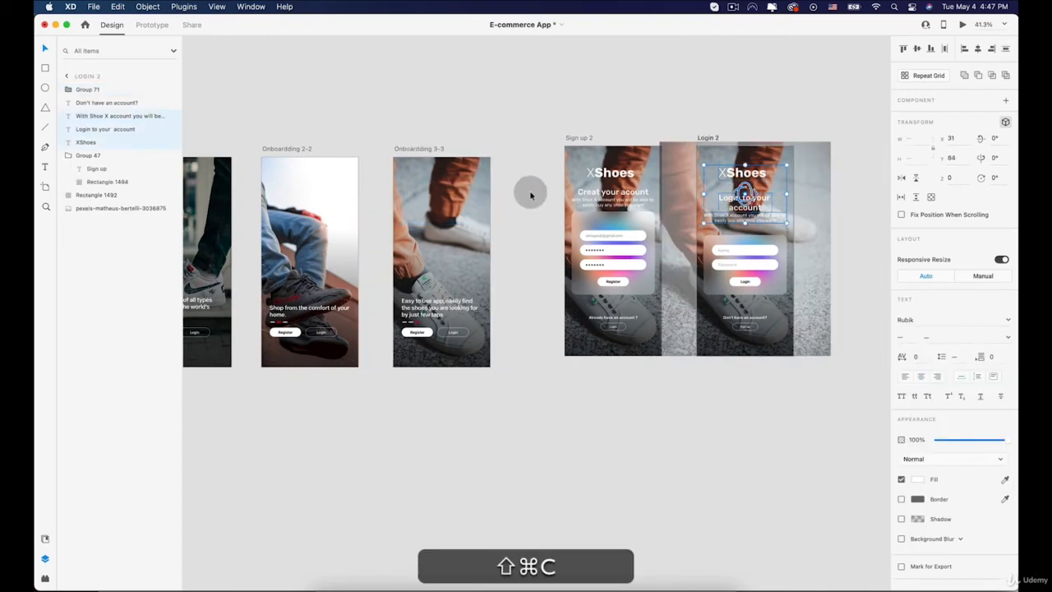
{"action": "left_click_drag", "start_coordinate": [375, 194], "coordinate": [550, 205]}
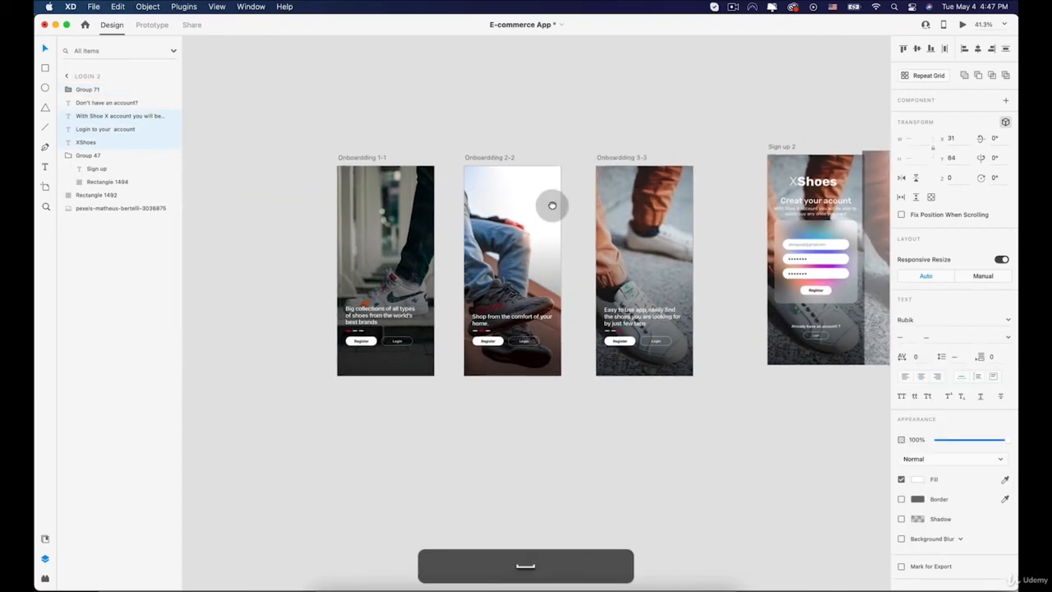
{"action": "left_click", "coordinate": [371, 159]}
{"action": "key", "text": "super+v"}
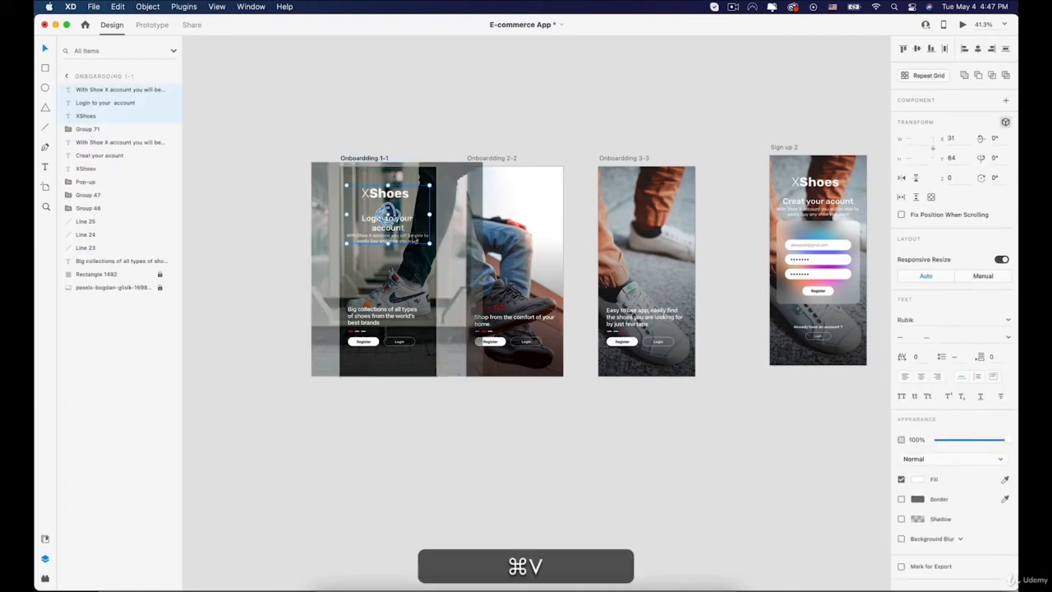
{"action": "scroll", "coordinate": [386, 215], "scroll_direction": "up", "scroll_amount": 5}
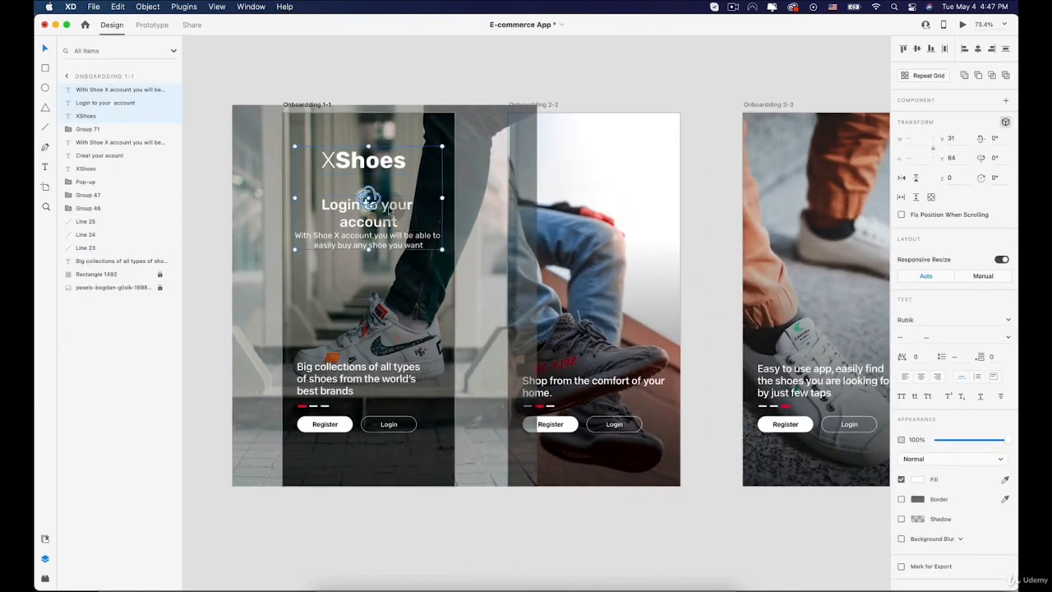
{"action": "left_click_drag", "start_coordinate": [367, 198], "coordinate": [368, 224]}
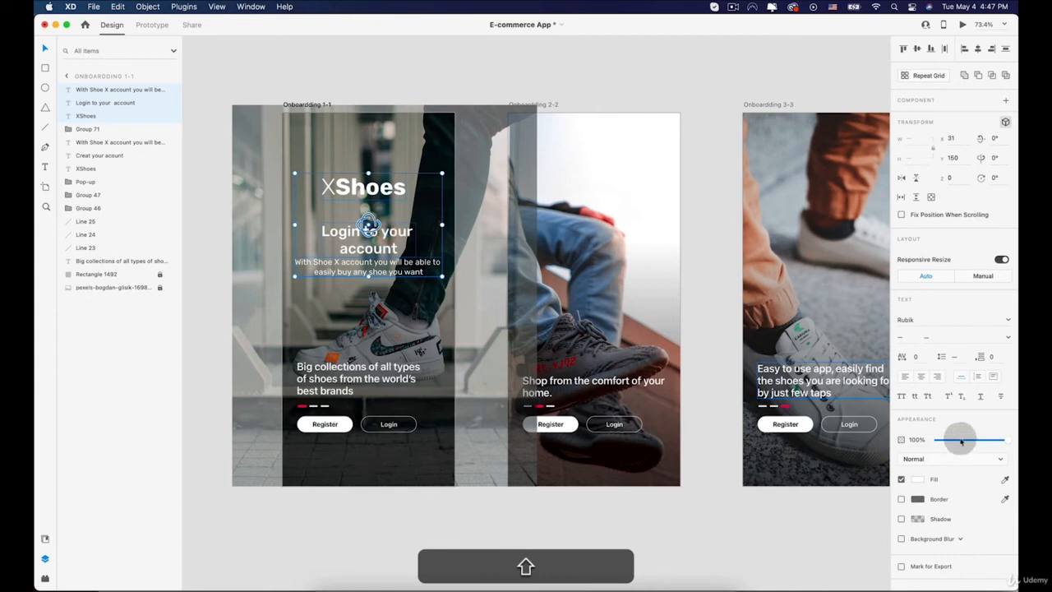
- Paste the three Login 2 heading texts into Onboardding 2-2, moved down to Y 121, at 0% opacity
{"action": "left_click", "coordinate": [546, 105]}
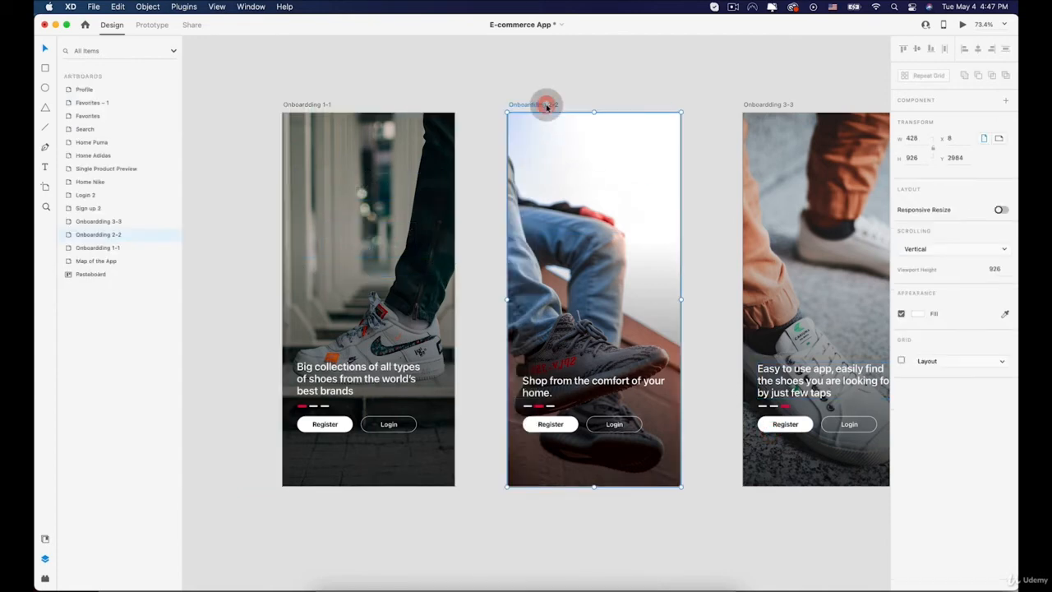
{"action": "key", "text": "super+v"}
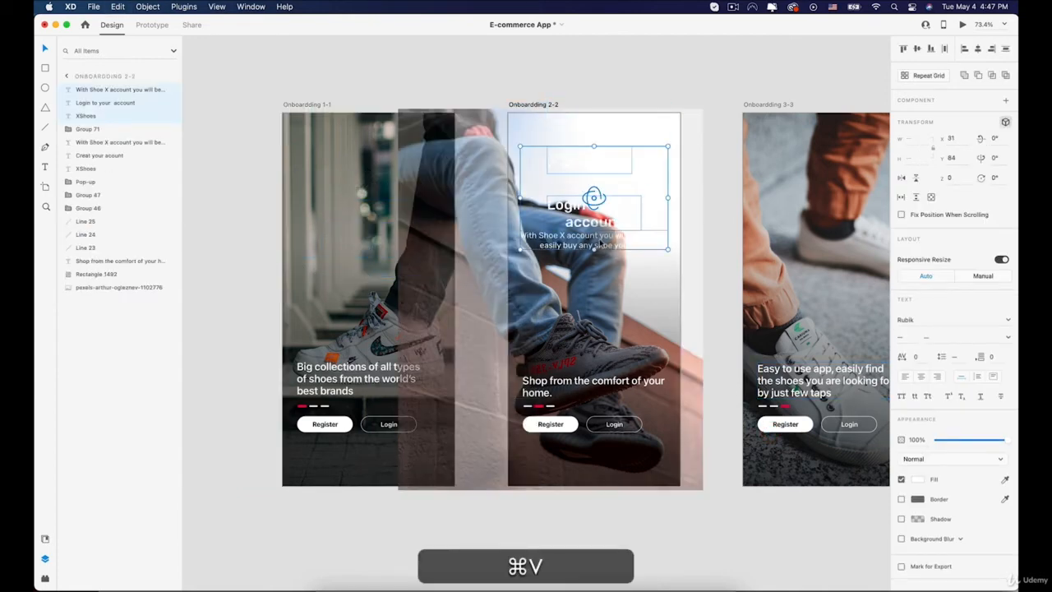
{"action": "left_click_drag", "start_coordinate": [601, 245], "coordinate": [600, 261]}
{"action": "left_click_drag", "start_coordinate": [958, 438], "coordinate": [917, 442]}
- Paste the three Login 2 heading texts into Onboardding 3-3, moved down to Y 145, at 0% opacity
{"action": "key", "text": "space"}
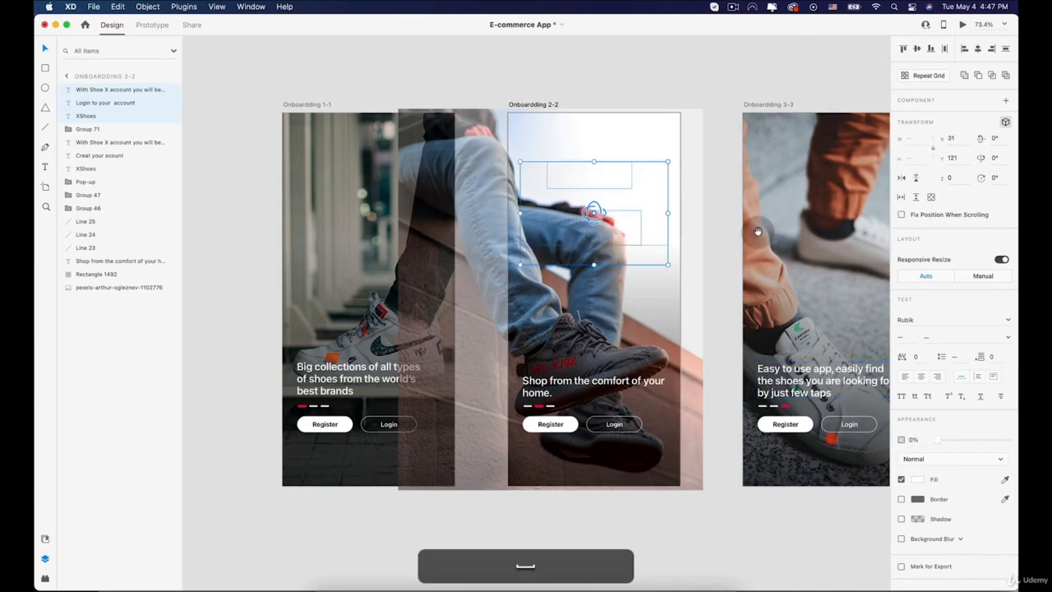
{"action": "scroll", "coordinate": [757, 230], "scroll_direction": "right", "scroll_amount": 5}
{"action": "left_click", "coordinate": [563, 112]}
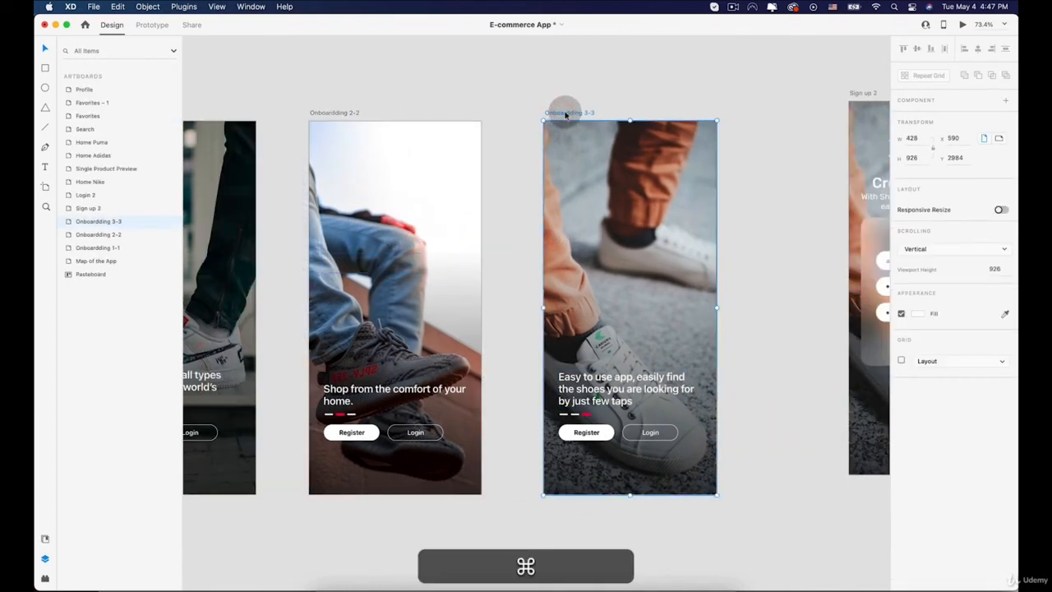
{"action": "key", "text": "super+v"}
{"action": "left_click_drag", "start_coordinate": [610, 214], "coordinate": [611, 240]}
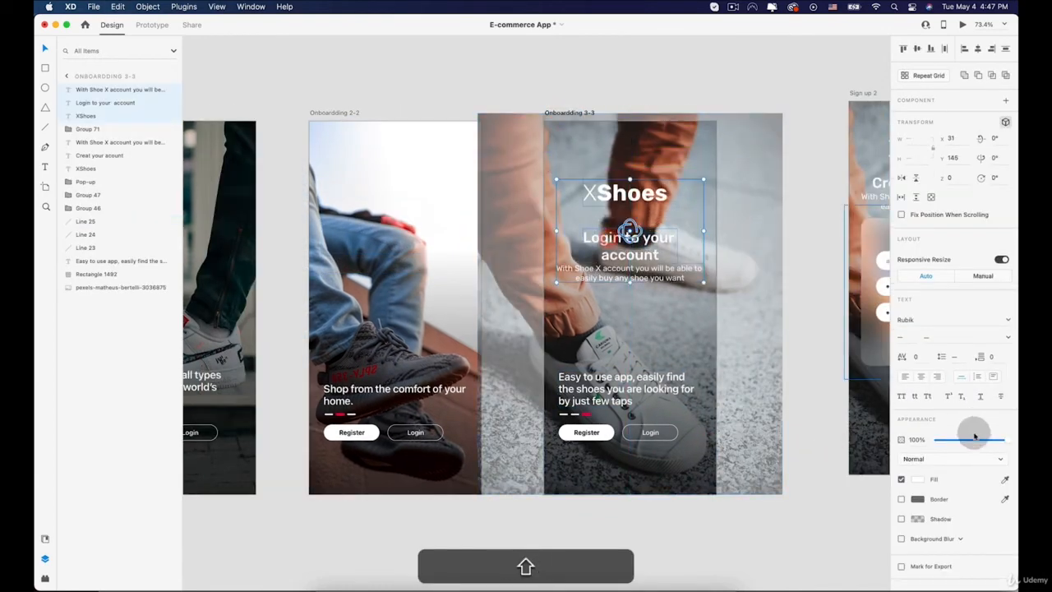
{"action": "left_click_drag", "start_coordinate": [974, 439], "coordinate": [811, 441]}
- In Prototype mode, link Onboardding 1-1's Login button to Login 2 with a tap-triggered Auto-Animate, Snap easing and 0.4 s duration
{"action": "scroll", "coordinate": [703, 388], "scroll_direction": "down", "scroll_amount": 5}
{"action": "key", "text": "space"}
{"action": "left_click_drag", "start_coordinate": [719, 290], "coordinate": [550, 211]}
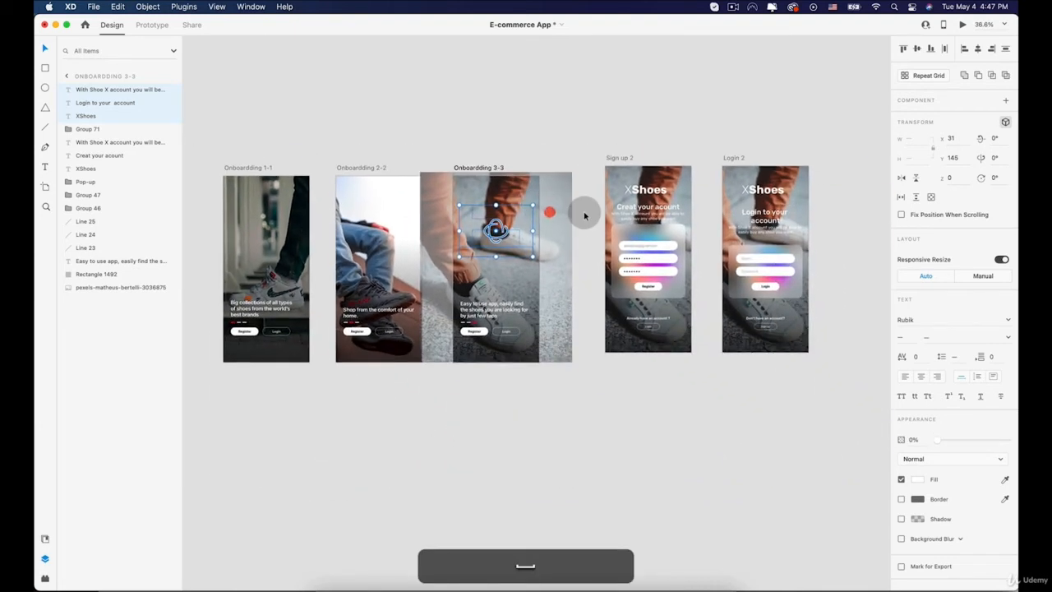
{"action": "left_click", "coordinate": [513, 105]}
{"action": "left_click", "coordinate": [151, 24]}
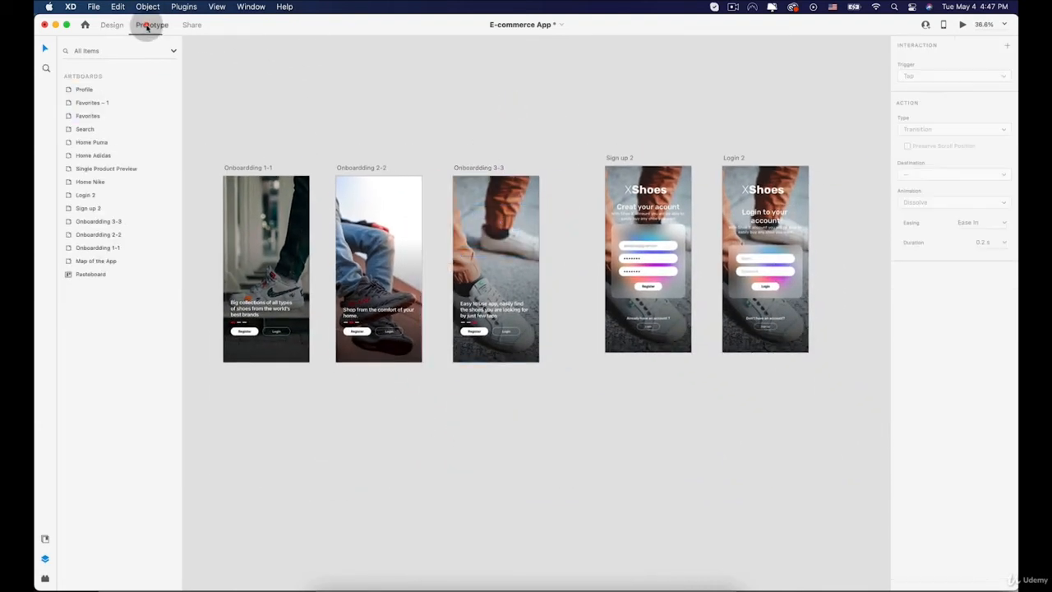
{"action": "left_click", "coordinate": [256, 167]}
{"action": "left_click", "coordinate": [278, 338]}
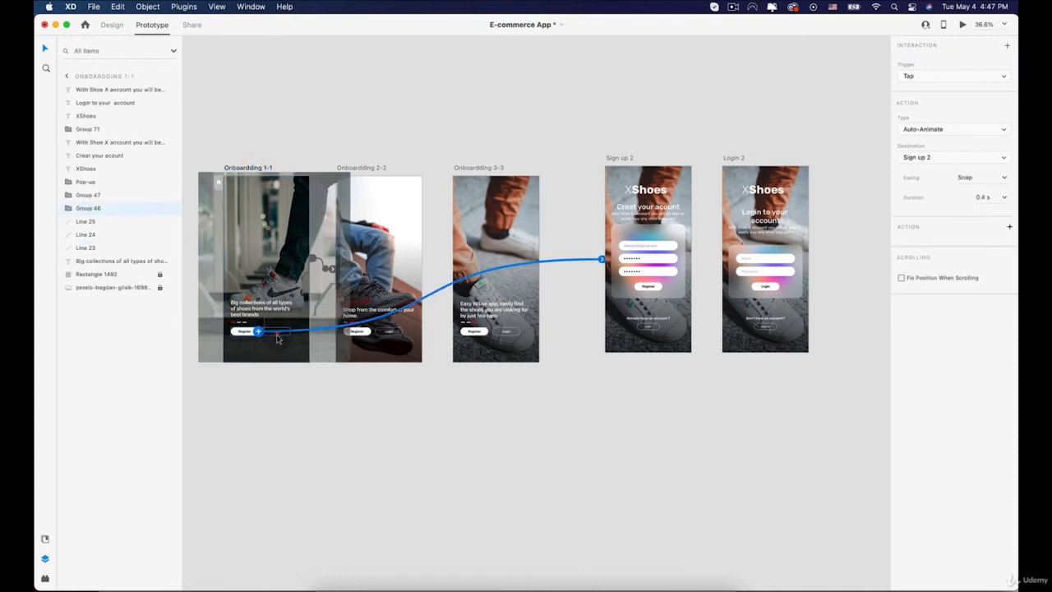
{"action": "left_click", "coordinate": [281, 337]}
{"action": "left_click_drag", "start_coordinate": [289, 334], "coordinate": [743, 290]}
{"action": "left_click", "coordinate": [917, 199]}
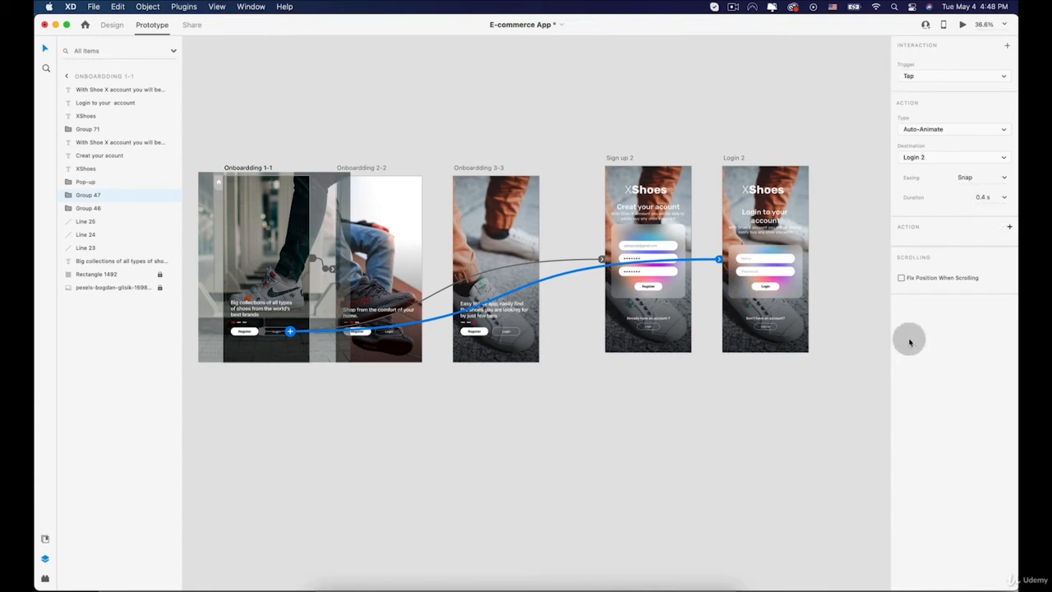
- Link Onboardding 2-2's Login button to Login 2 with a tap-triggered Auto-Animate, Snap easing and 0.4 s duration
{"action": "left_click", "coordinate": [371, 166]}
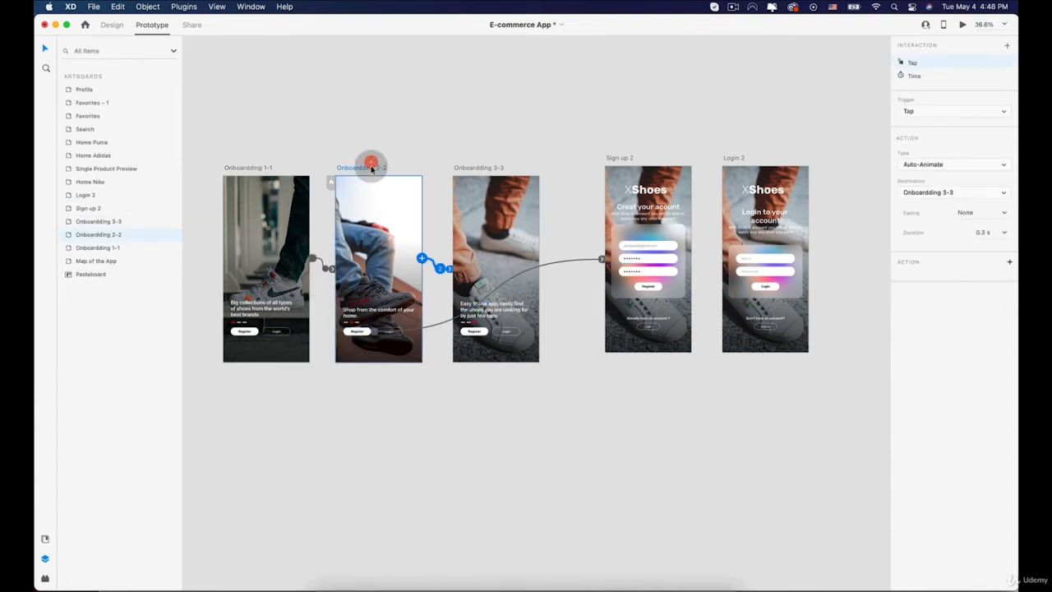
{"action": "left_click", "coordinate": [394, 332]}
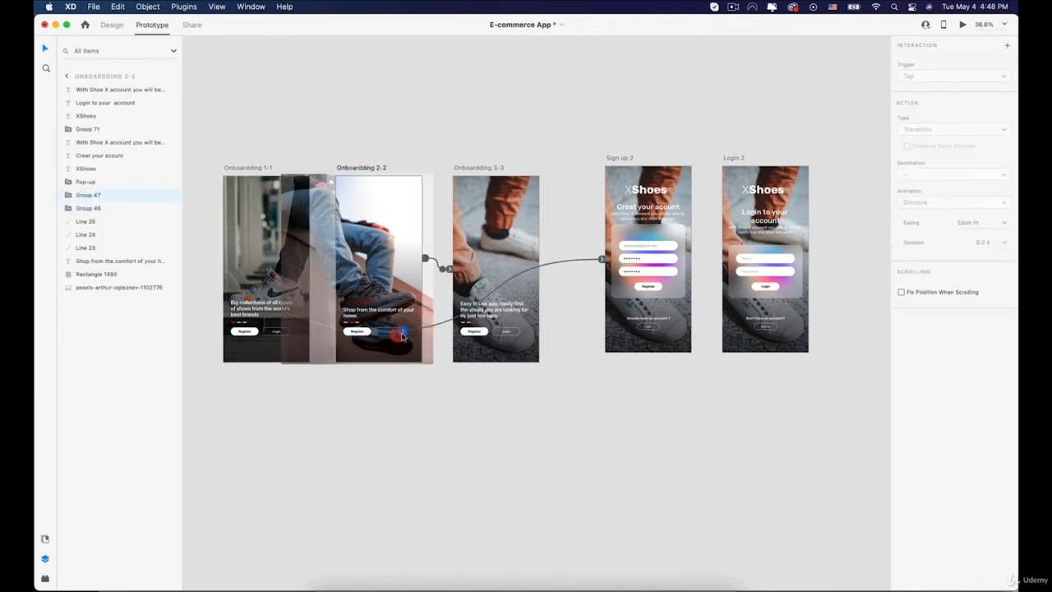
{"action": "left_click_drag", "start_coordinate": [439, 378], "coordinate": [749, 274]}
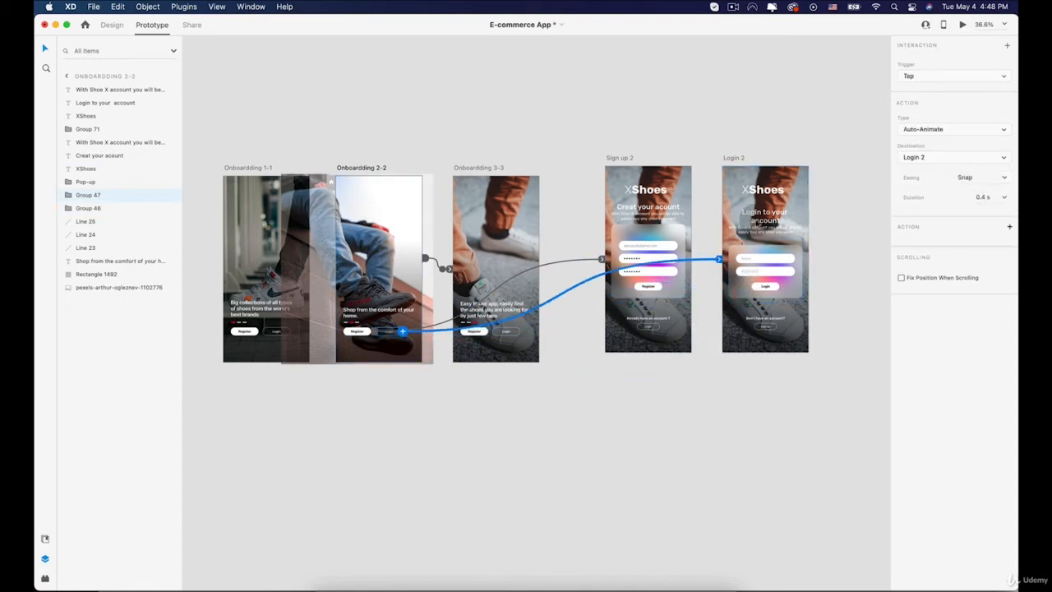
- Link Onboardding 3-3's Login button to Login 2 with a tap-triggered Auto-Animate, Snap easing and 0.4 s duration
{"action": "left_click", "coordinate": [496, 359]}
{"action": "left_click", "coordinate": [517, 337]}
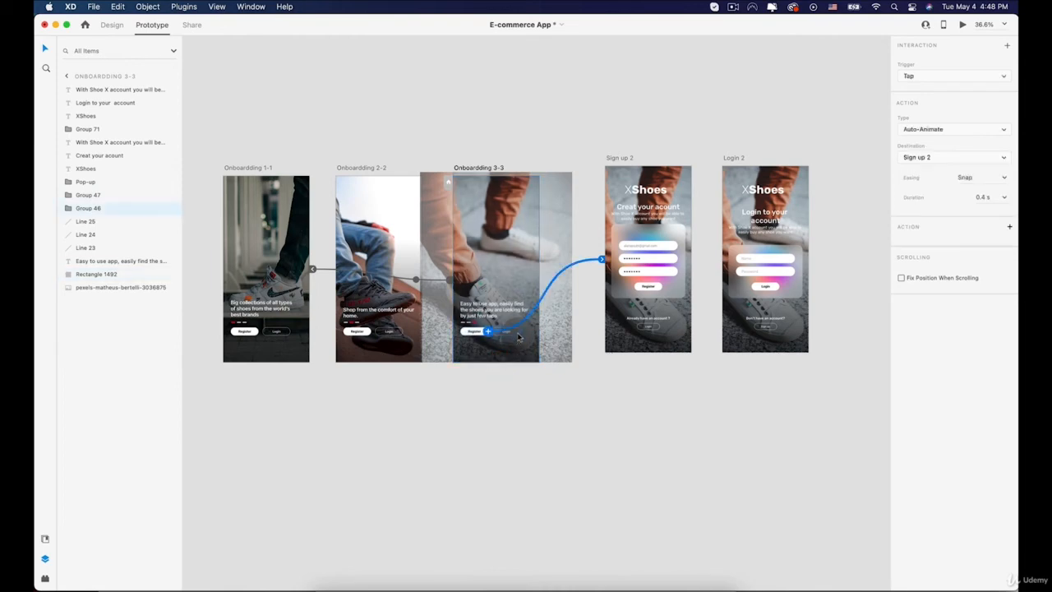
{"action": "left_click", "coordinate": [517, 337]}
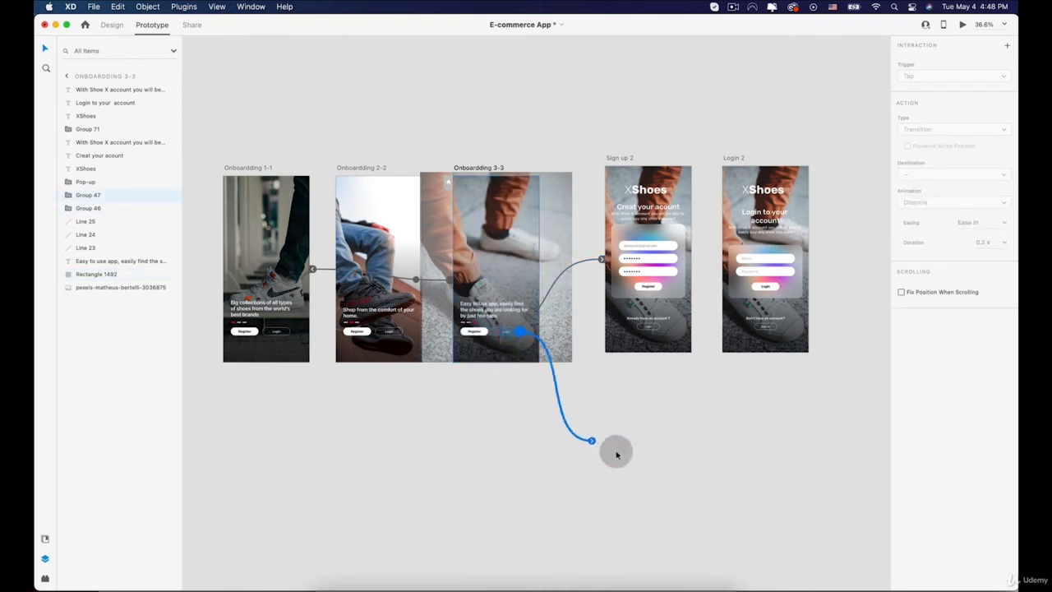
{"action": "left_click_drag", "start_coordinate": [616, 454], "coordinate": [752, 173]}
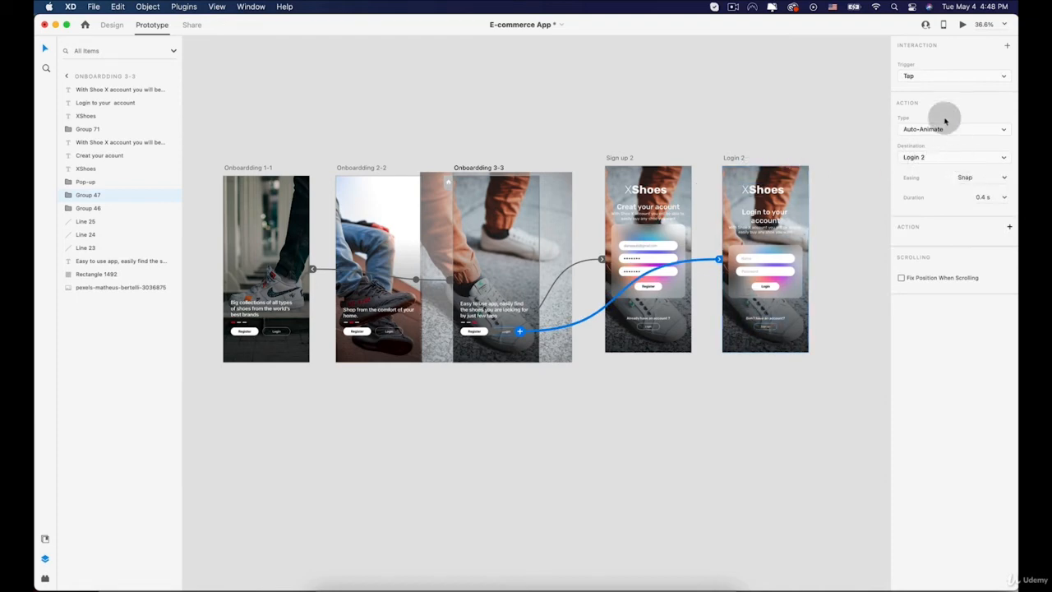
- Preview the prototype from Onboardding 1-1 twice, following its Login link to examine the transition and trying the login screen's Sign up link
{"action": "left_click", "coordinate": [255, 164]}
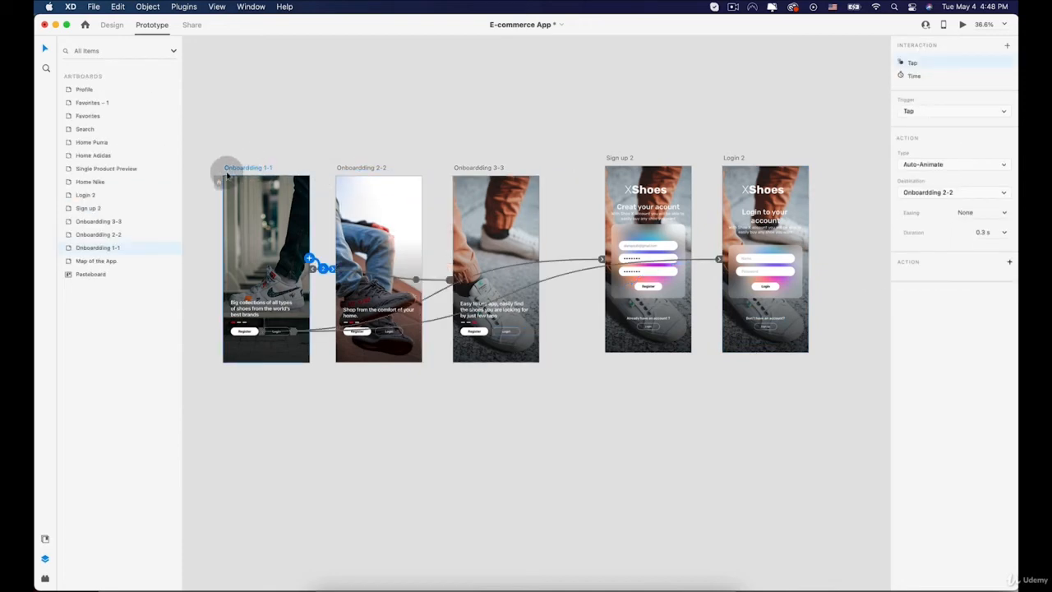
{"action": "left_click", "coordinate": [962, 25]}
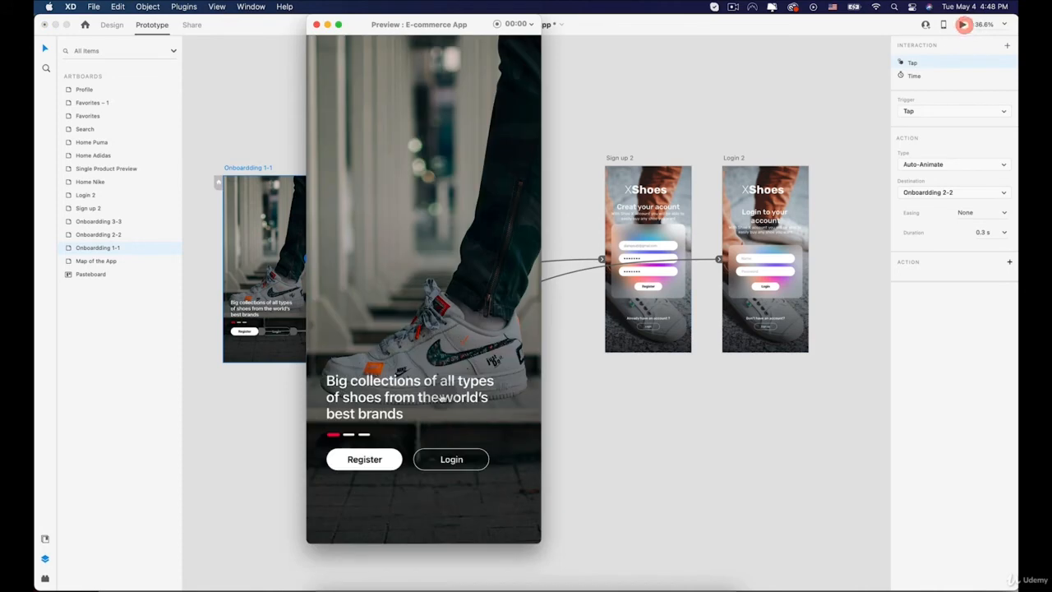
{"action": "left_click", "coordinate": [459, 463]}
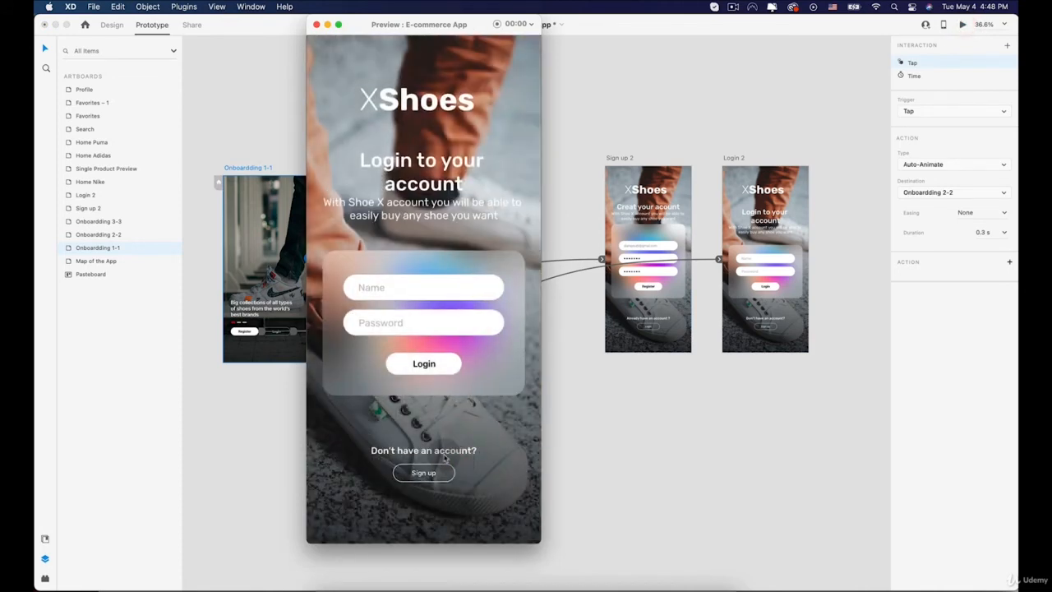
{"action": "left_click", "coordinate": [425, 473]}
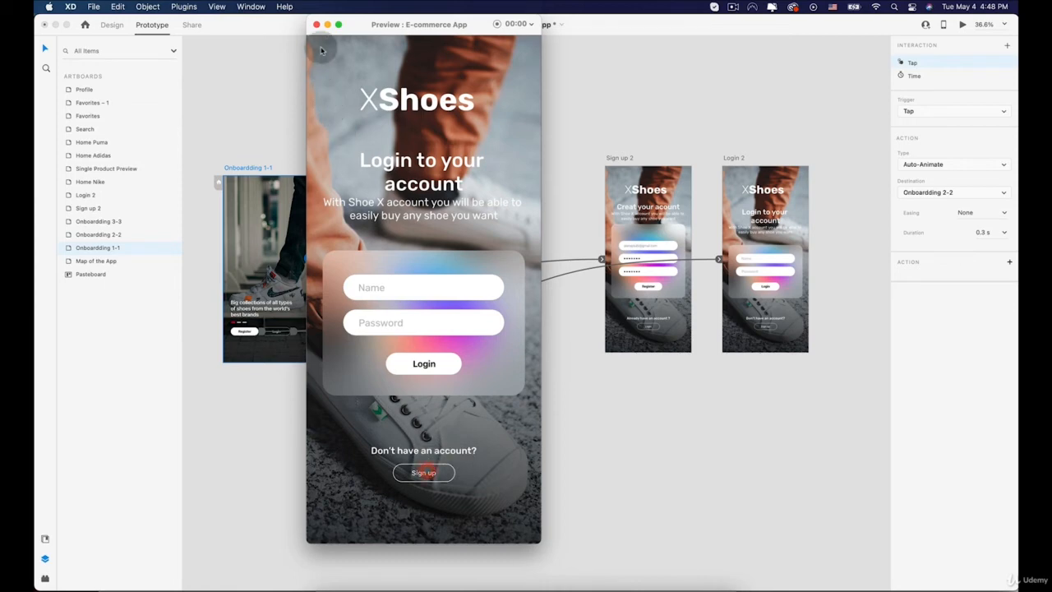
{"action": "left_click", "coordinate": [317, 24]}
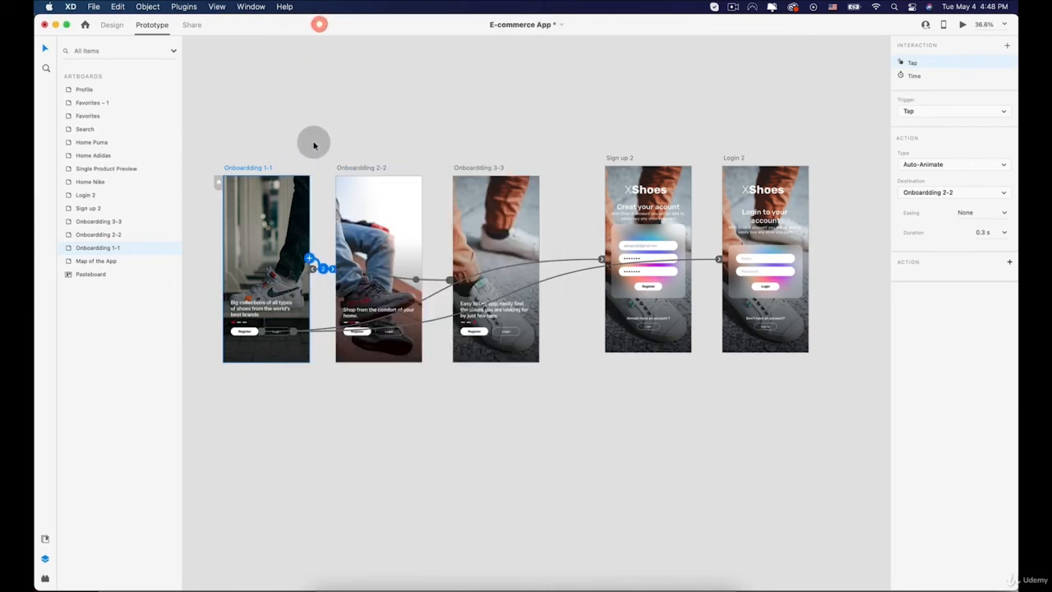
{"action": "left_click", "coordinate": [961, 24]}
{"action": "left_click", "coordinate": [459, 462]}
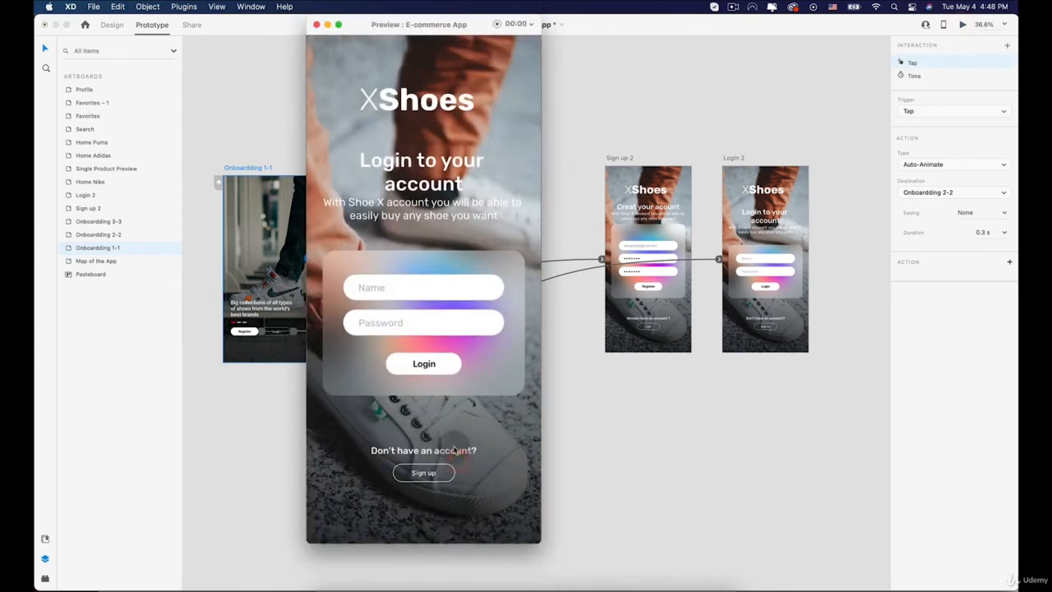
- Close the preview, return to Design mode and search the Icons 4 Design plugin for "arrow"
{"action": "left_click", "coordinate": [316, 24]}
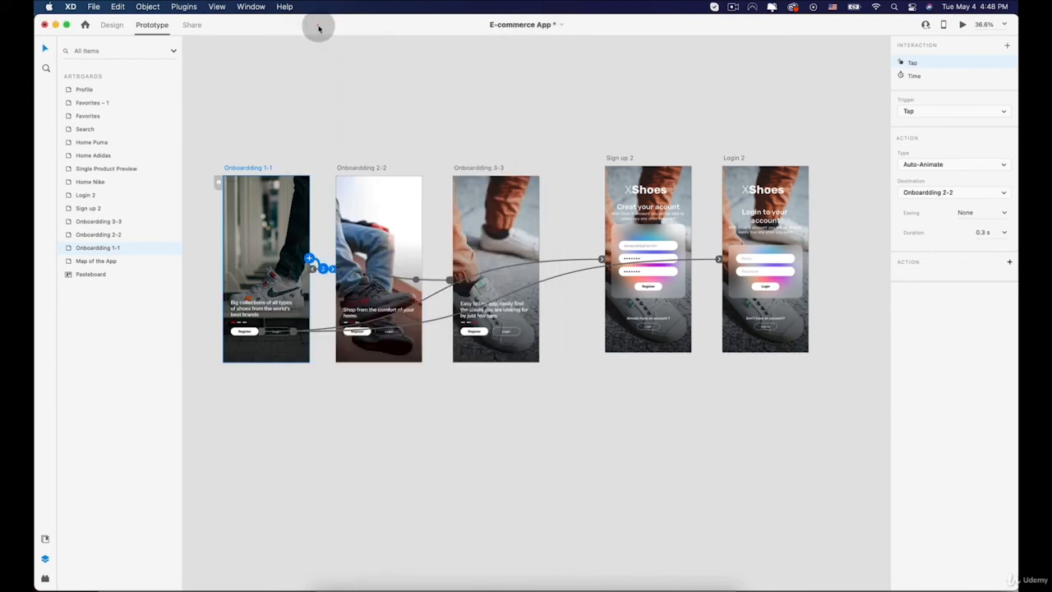
{"action": "left_click", "coordinate": [691, 377]}
{"action": "left_click", "coordinate": [110, 27]}
{"action": "scroll", "coordinate": [640, 230], "scroll_direction": "up", "scroll_amount": 5}
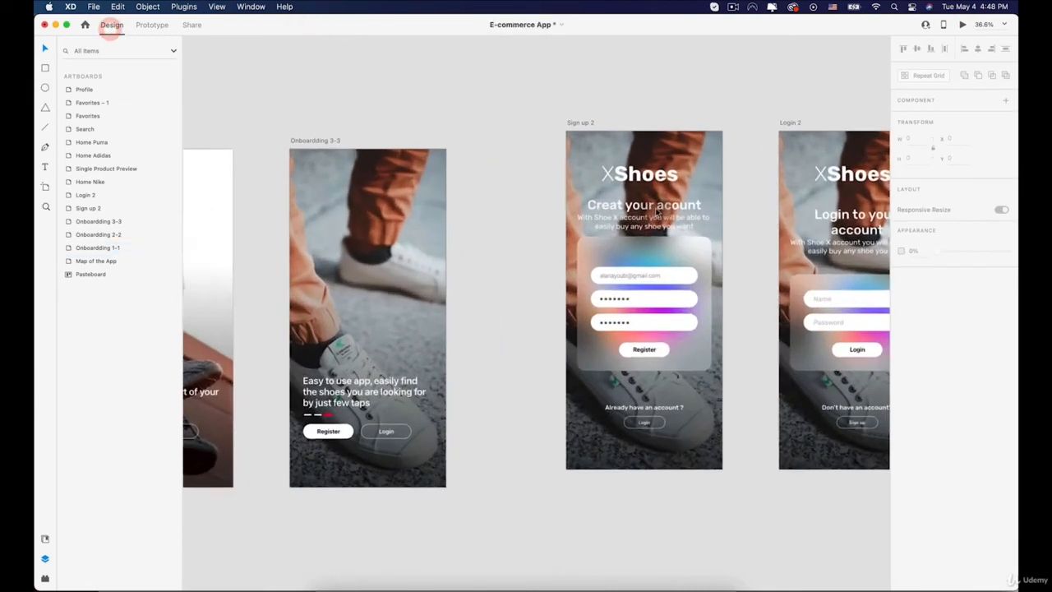
{"action": "scroll", "coordinate": [645, 219], "scroll_direction": "up", "scroll_amount": 4}
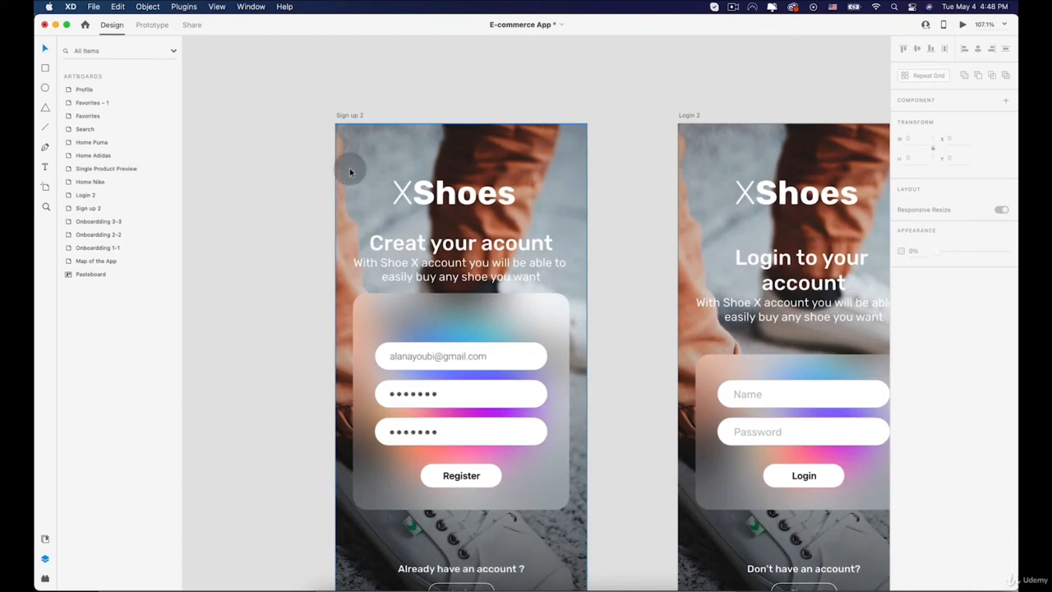
{"action": "left_click", "coordinate": [45, 578]}
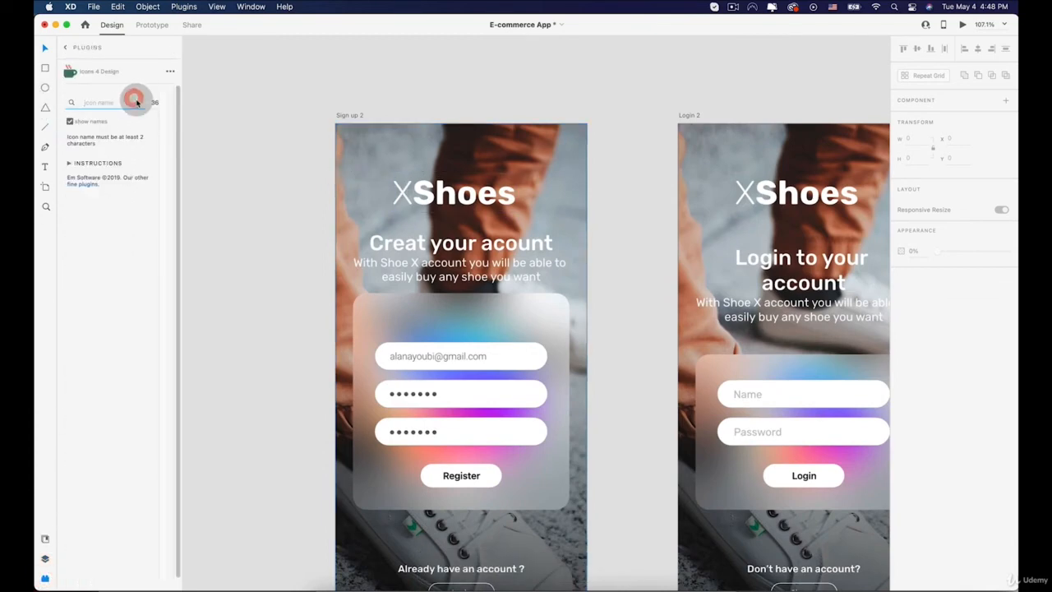
{"action": "type", "text": "arrrow"}
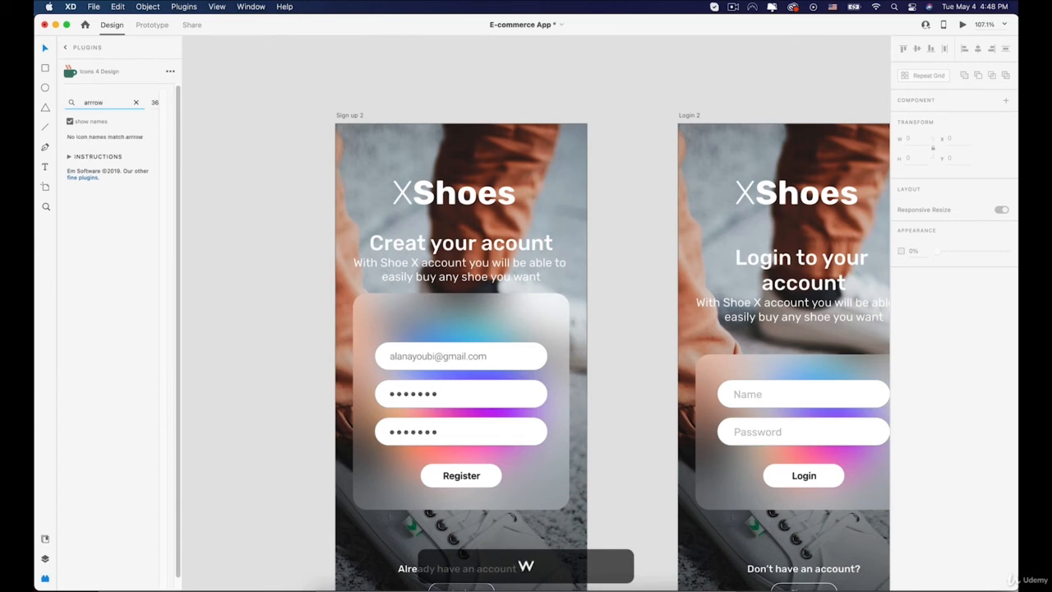
{"action": "key", "text": "Return"}
{"action": "left_click", "coordinate": [87, 102]}
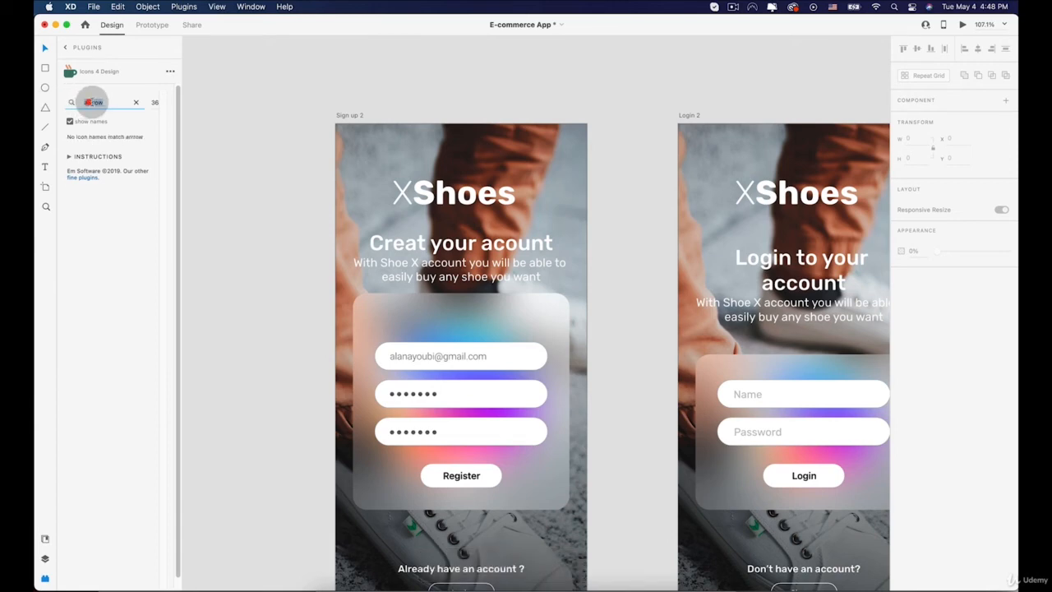
{"action": "key", "text": "BackSpace"}
{"action": "key", "text": "Return"}
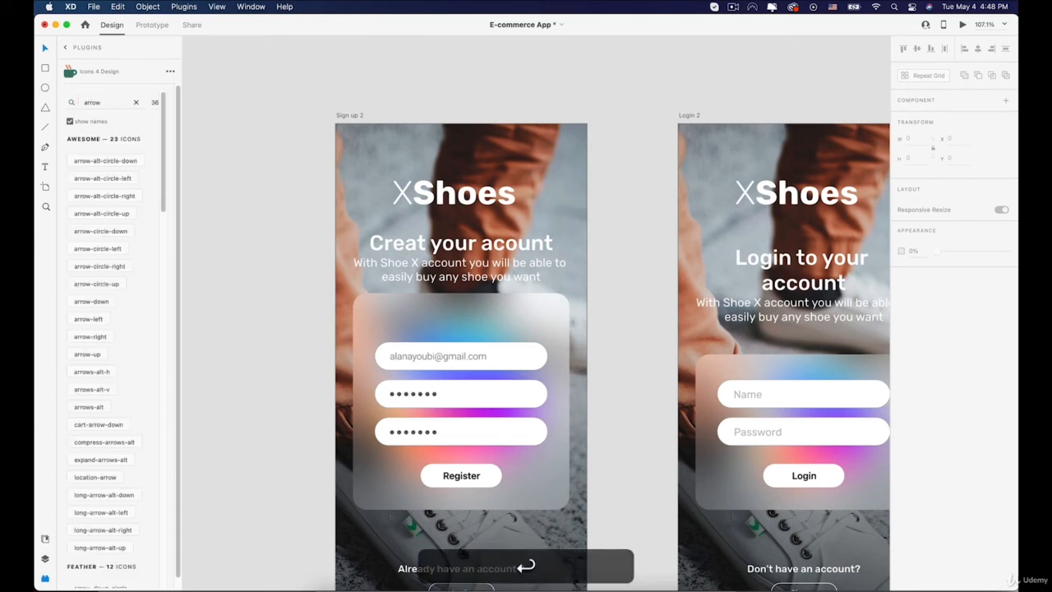
- Place the ios-arrow-forward icon on the Sign up 2 artboard, to the left of the XShoes logo
{"action": "scroll", "coordinate": [124, 328], "scroll_direction": "down", "scroll_amount": 5}
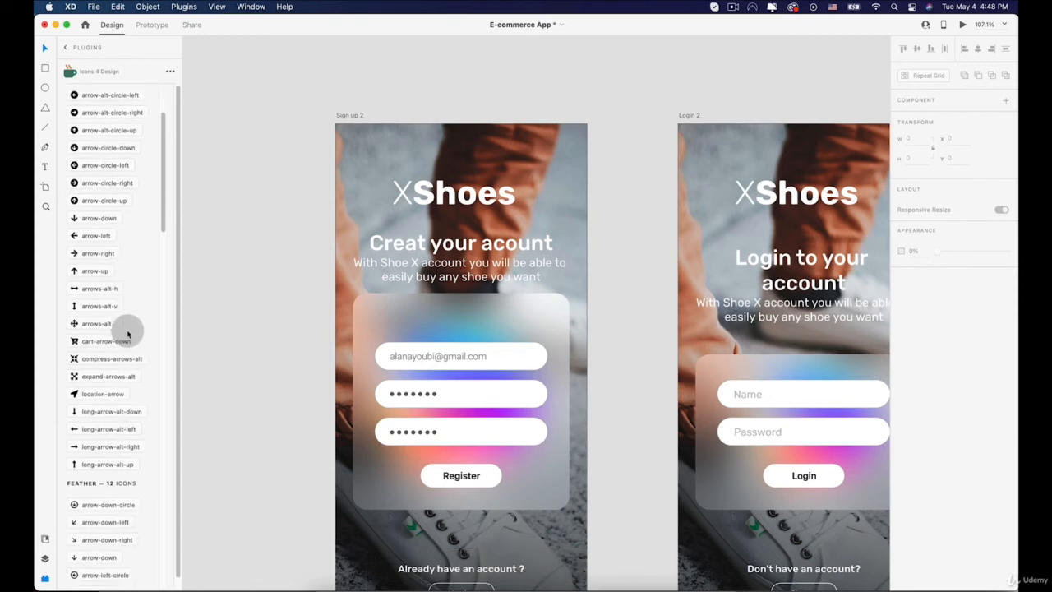
{"action": "scroll", "coordinate": [112, 336], "scroll_direction": "down", "scroll_amount": 8}
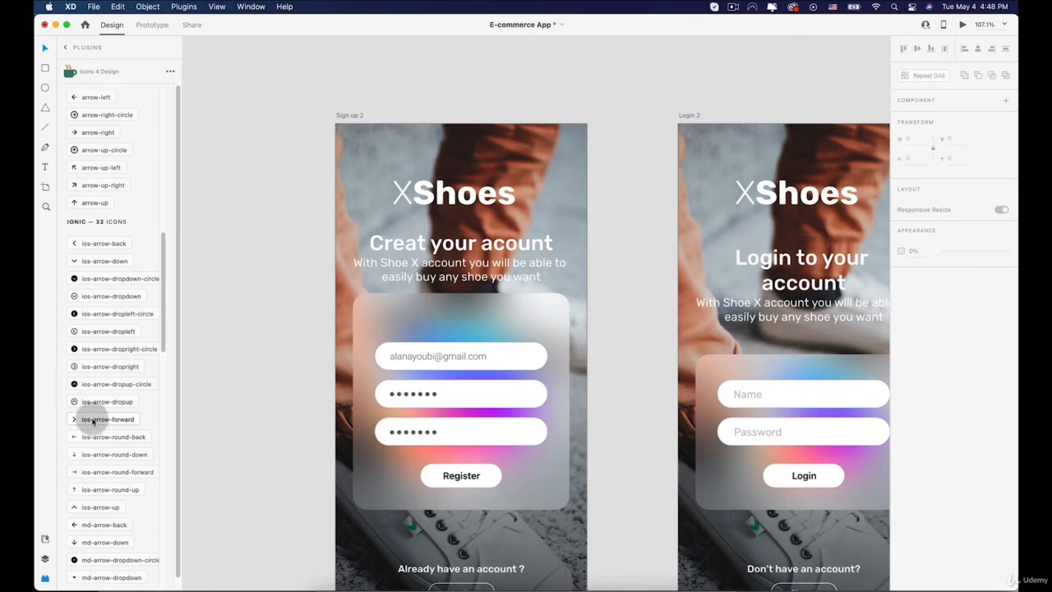
{"action": "scroll", "coordinate": [97, 423], "scroll_direction": "down", "scroll_amount": 2}
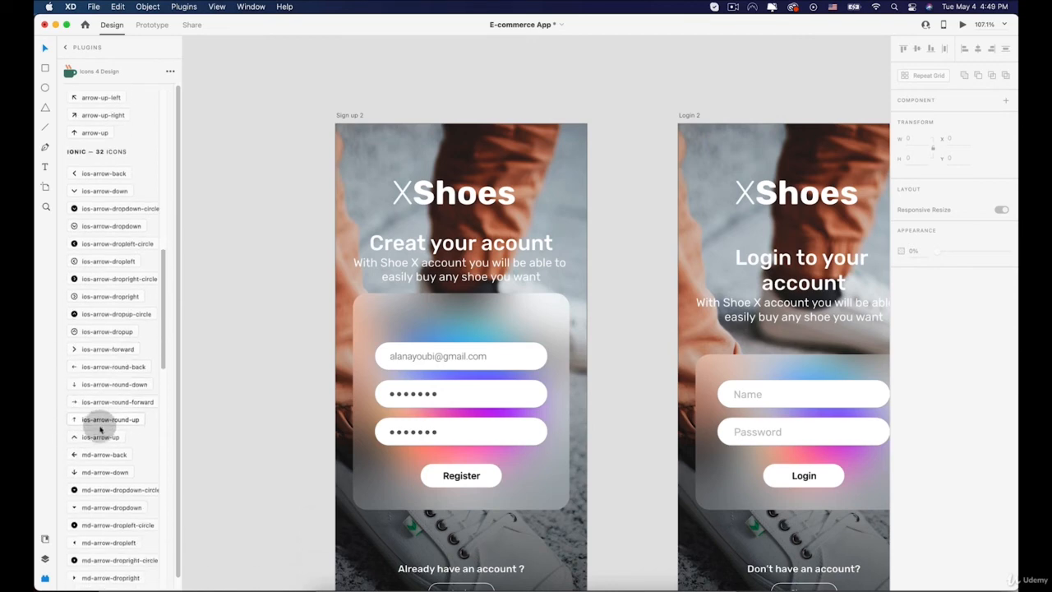
{"action": "scroll", "coordinate": [101, 428], "scroll_direction": "down", "scroll_amount": 5}
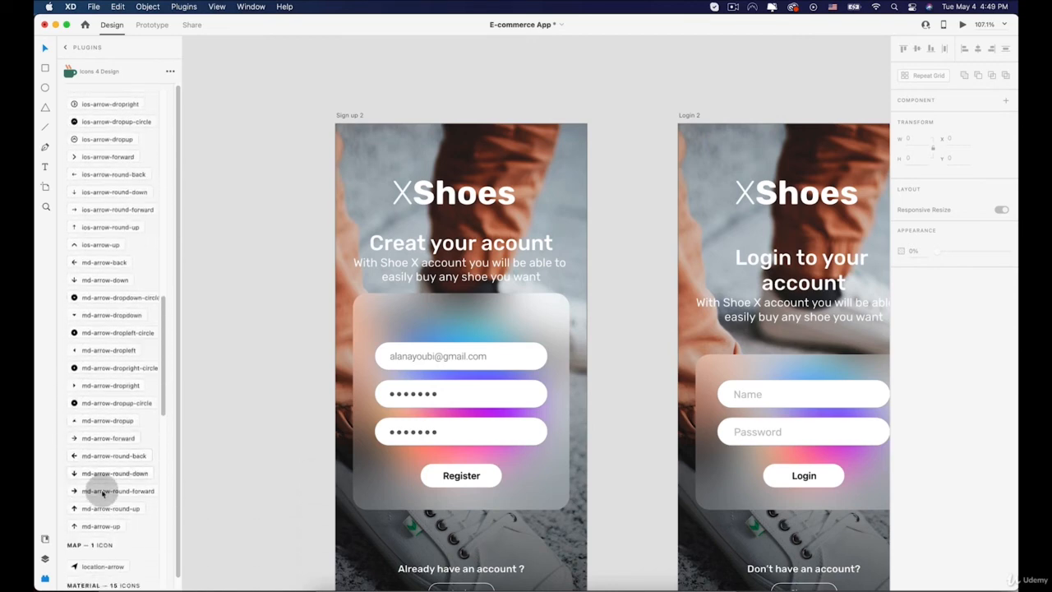
{"action": "scroll", "coordinate": [101, 481], "scroll_direction": "up", "scroll_amount": 3}
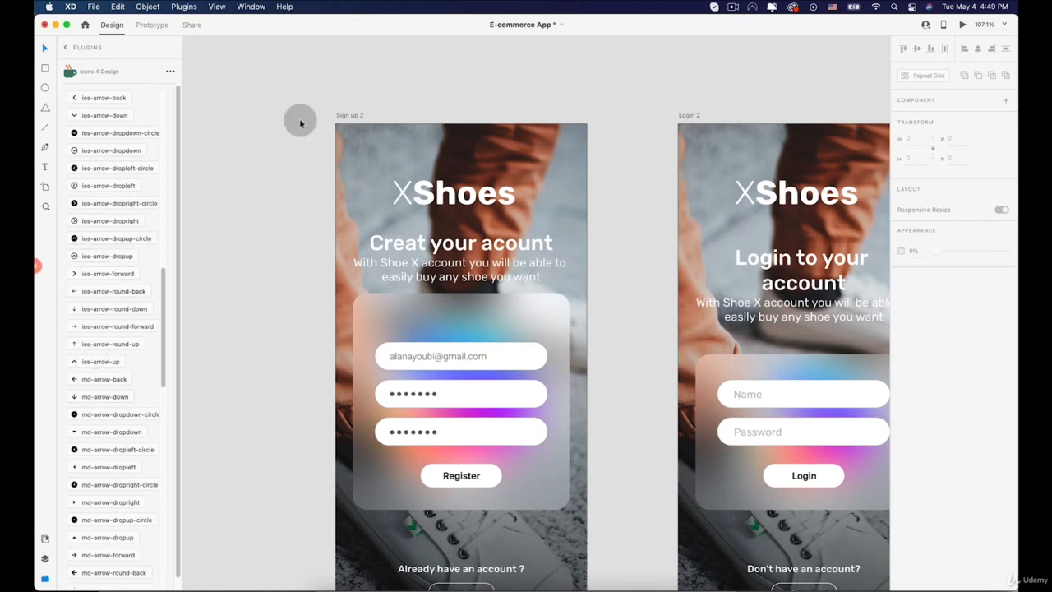
{"action": "left_click", "coordinate": [340, 114]}
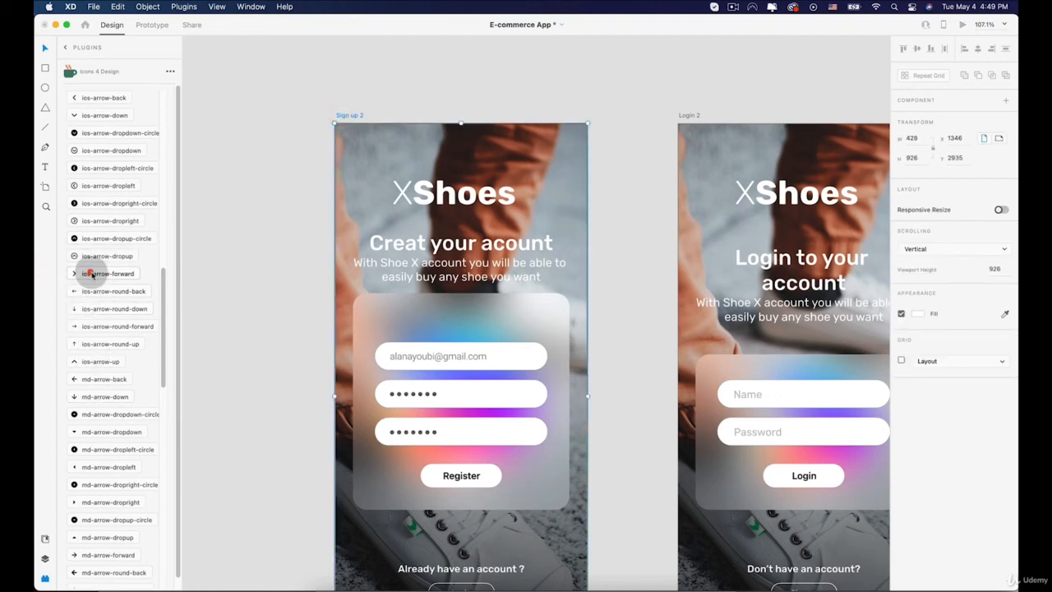
{"action": "left_click_drag", "start_coordinate": [91, 273], "coordinate": [367, 205]}
- Show Sign up 2's layout grid and align the arrow with the first column's edge and the logo's centre, at X 37, Y 105.69
{"action": "scroll", "coordinate": [339, 130], "scroll_direction": "up", "scroll_amount": 3}
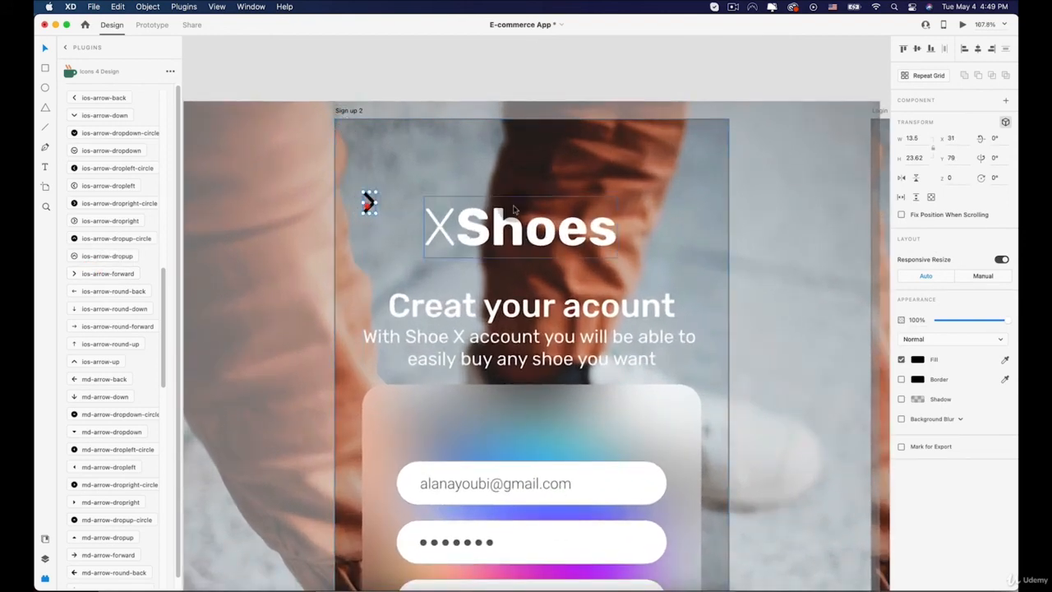
{"action": "left_click", "coordinate": [354, 111]}
{"action": "left_click", "coordinate": [899, 361]}
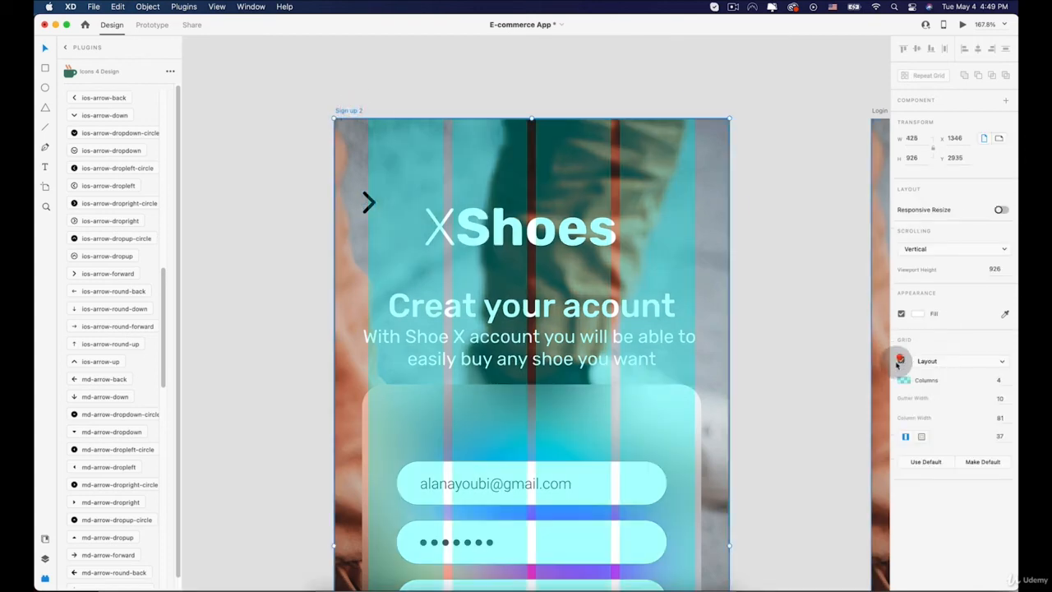
{"action": "left_click_drag", "start_coordinate": [369, 203], "coordinate": [370, 210]}
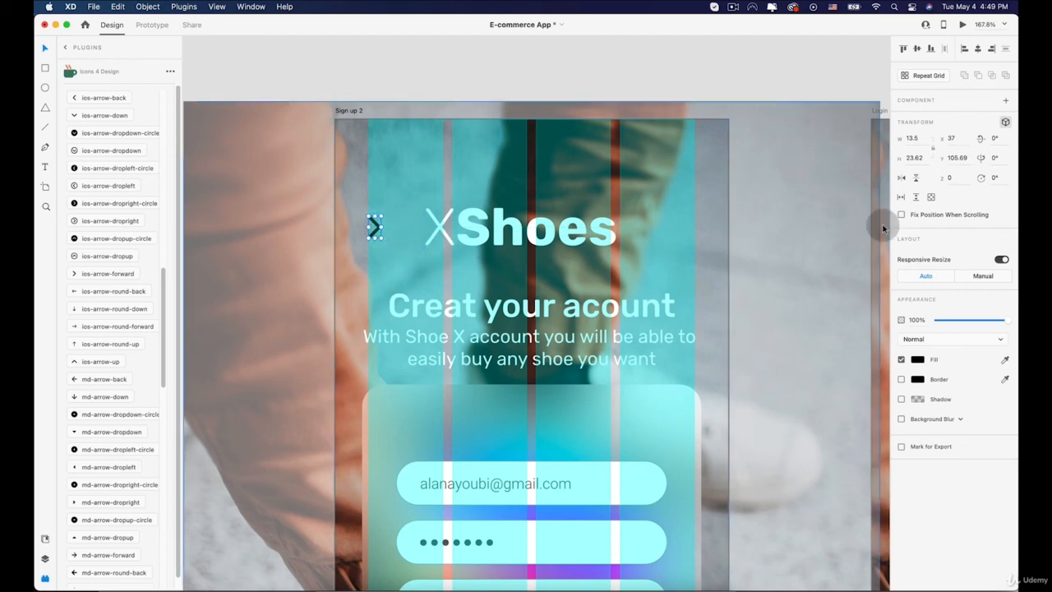
- Flip the Sign up 2 arrow horizontally so it points back, and change its fill to white
{"action": "left_click", "coordinate": [902, 177]}
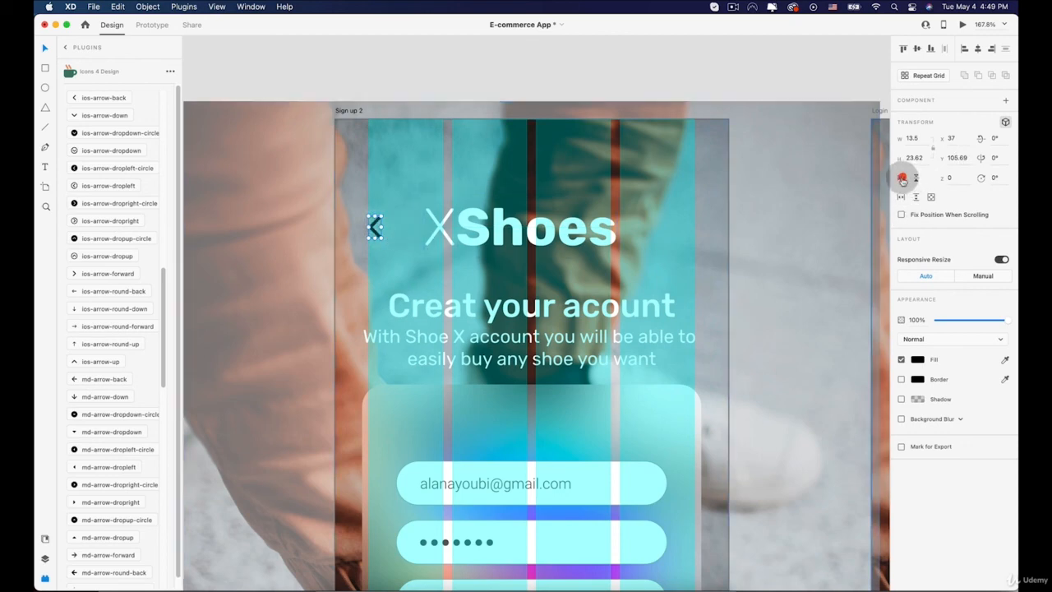
{"action": "left_click", "coordinate": [916, 359]}
{"action": "left_click", "coordinate": [709, 239]}
{"action": "left_click", "coordinate": [277, 170]}
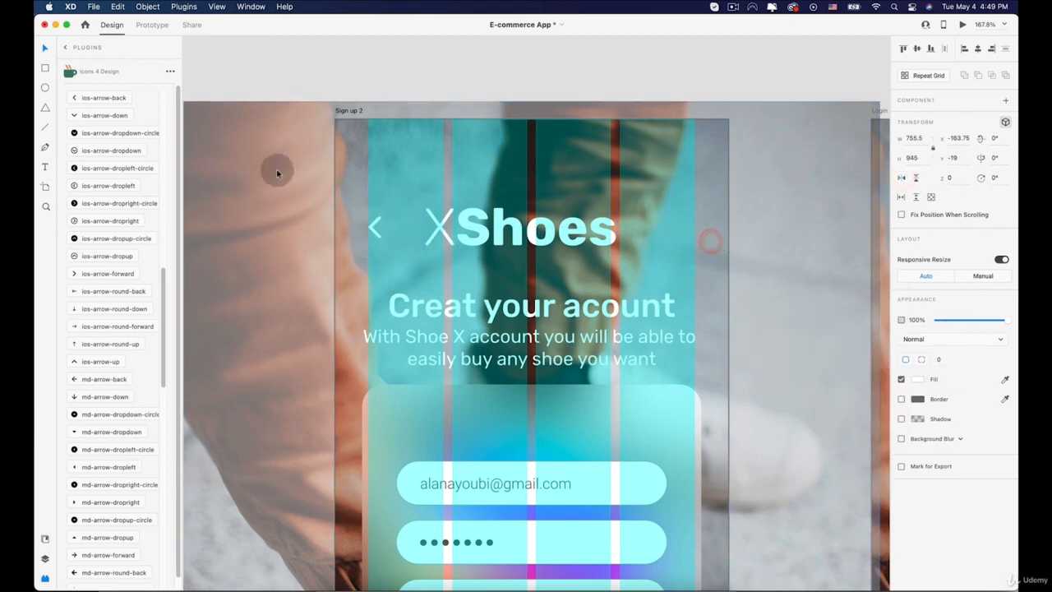
{"action": "left_click", "coordinate": [350, 93]}
{"action": "left_click", "coordinate": [375, 228]}
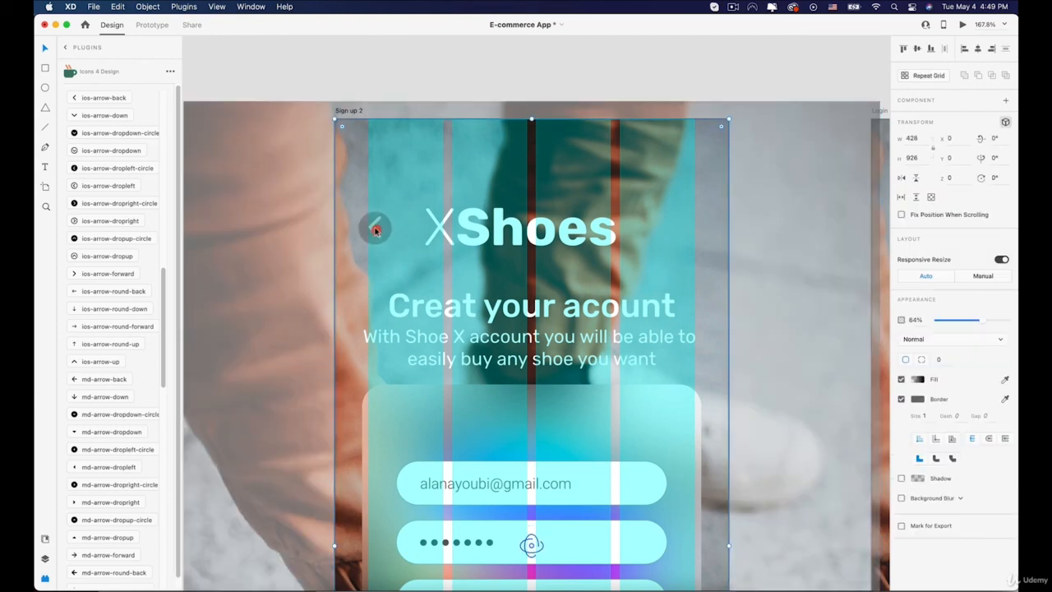
{"action": "left_click", "coordinate": [357, 104]}
- Copy the white back arrow from Sign up 2 and paste it onto the Login 2 artboard
{"action": "left_click", "coordinate": [374, 228]}
{"action": "left_click", "coordinate": [372, 228]}
{"action": "key", "text": "super+c"}
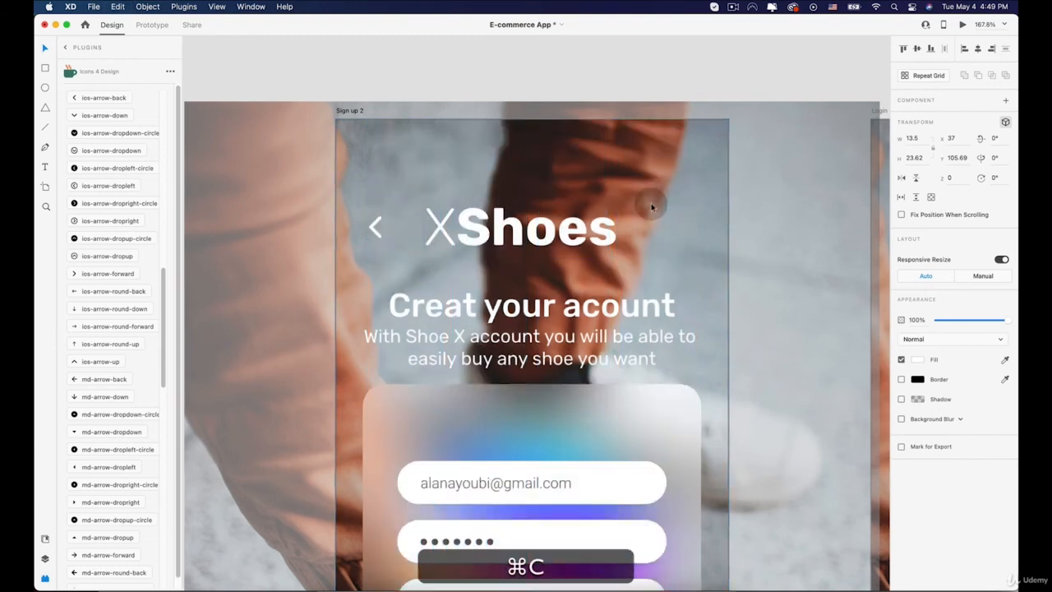
{"action": "scroll", "coordinate": [652, 207], "scroll_direction": "down", "scroll_amount": 5}
{"action": "left_click_drag", "start_coordinate": [665, 231], "coordinate": [469, 227]}
{"action": "left_click", "coordinate": [535, 155]}
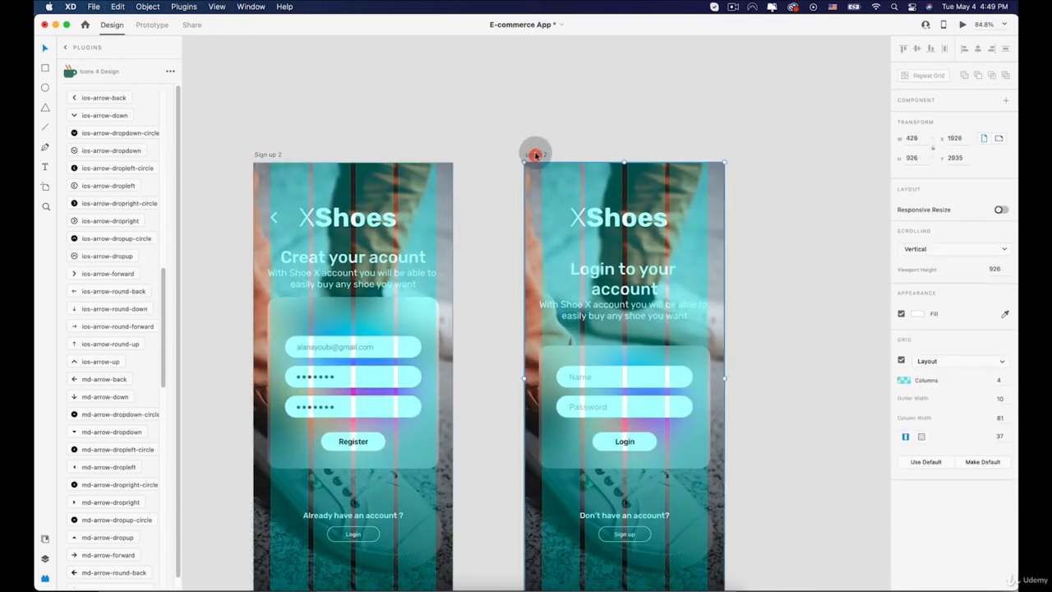
{"action": "key", "text": "super+v"}
{"action": "left_click", "coordinate": [606, 148]}
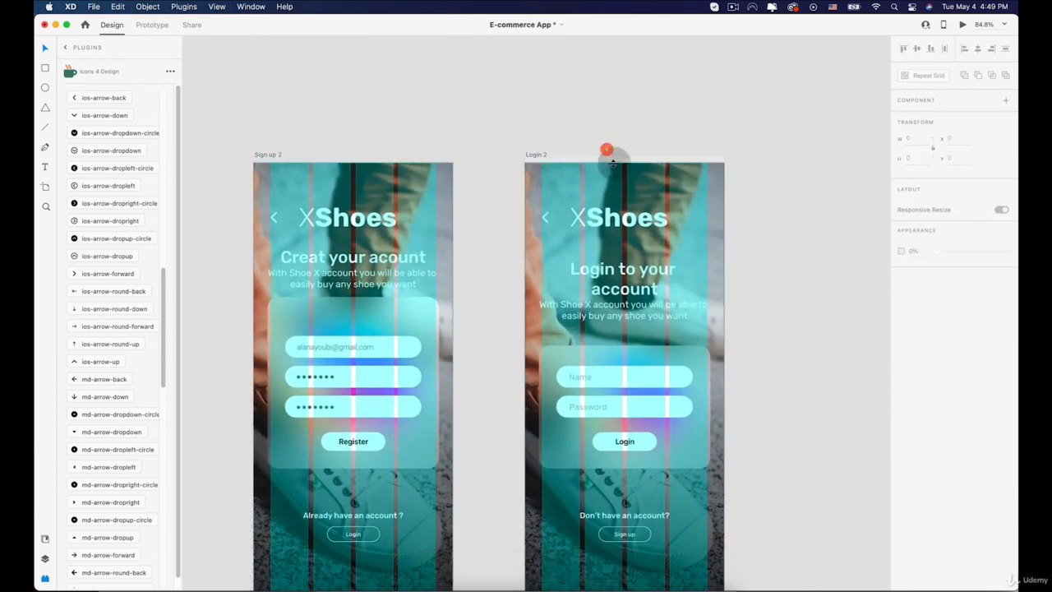
- In Prototype mode, link Sign up 2's back arrow to Onboardding 1-1 with a tap-triggered Auto-Animate, Snap easing and 0.4 s duration
{"action": "scroll", "coordinate": [614, 171], "scroll_direction": "down", "scroll_amount": 3}
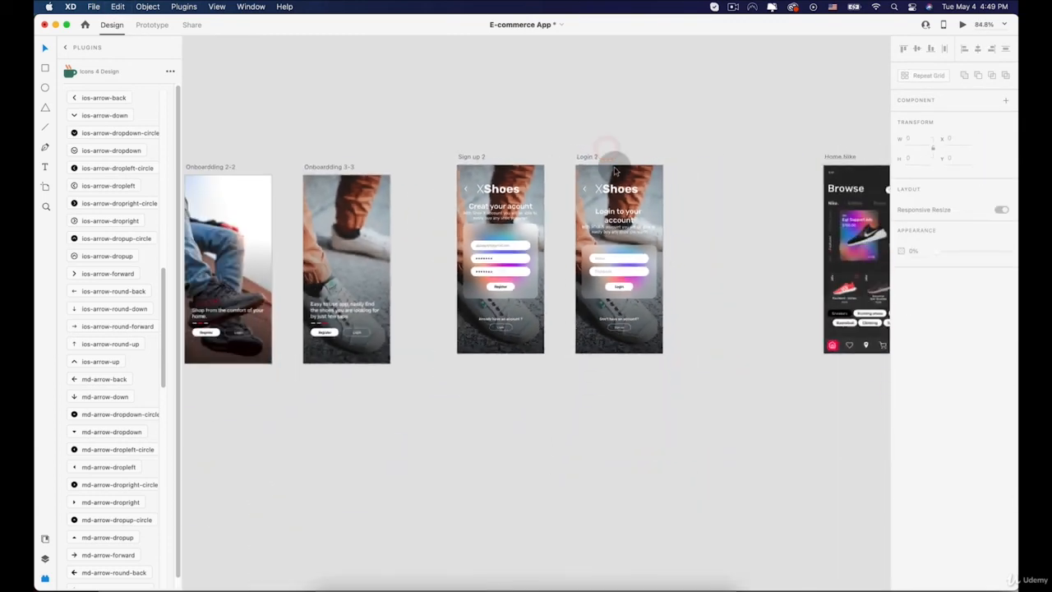
{"action": "left_click", "coordinate": [154, 25]}
{"action": "left_click_drag", "start_coordinate": [344, 123], "coordinate": [584, 180]}
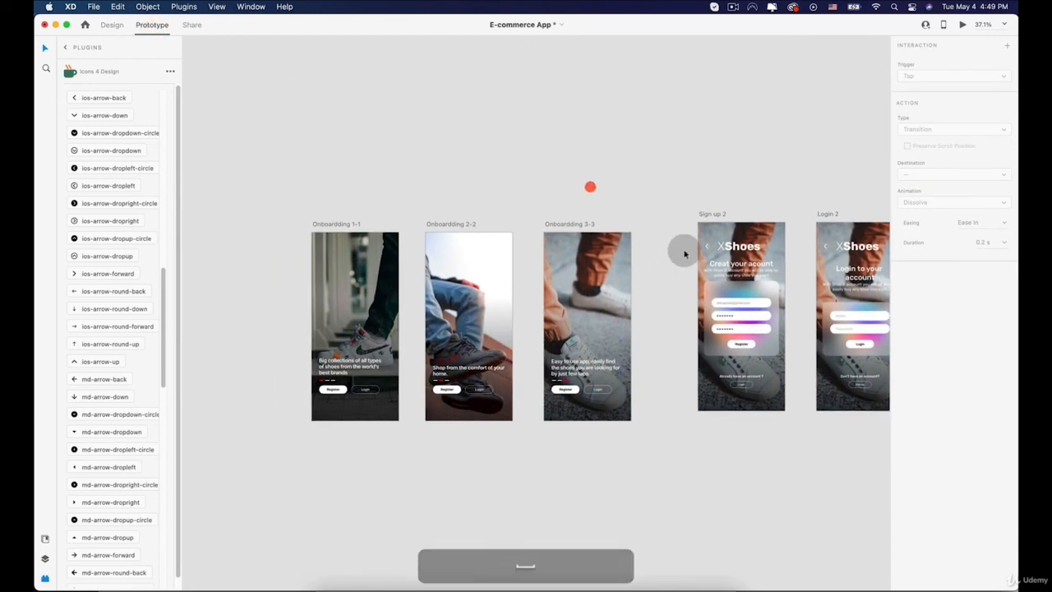
{"action": "left_click", "coordinate": [706, 250]}
{"action": "scroll", "coordinate": [706, 250], "scroll_direction": "up", "scroll_amount": 3}
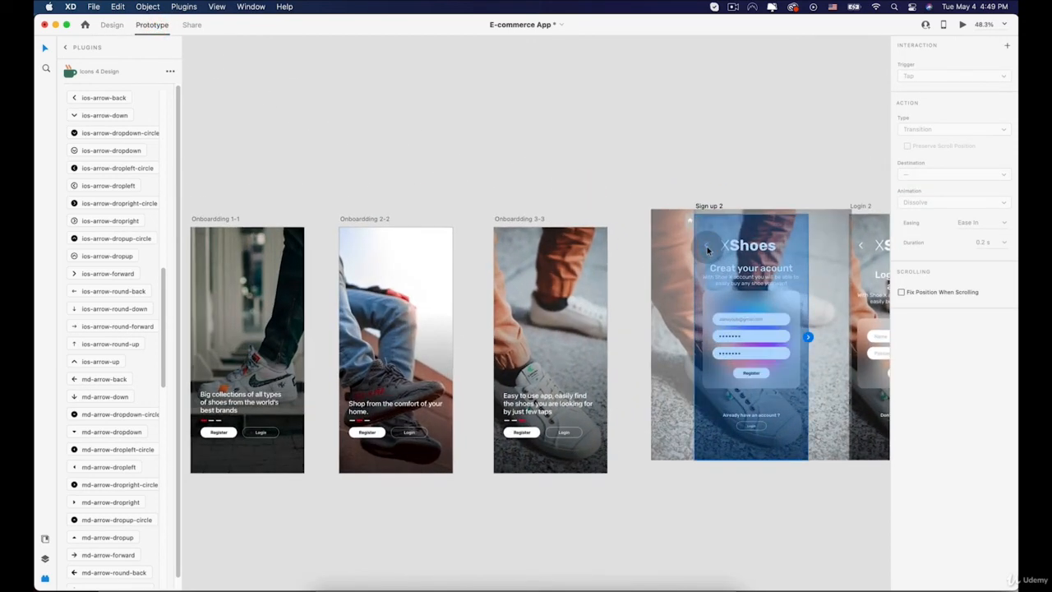
{"action": "left_click_drag", "start_coordinate": [707, 246], "coordinate": [235, 267]}
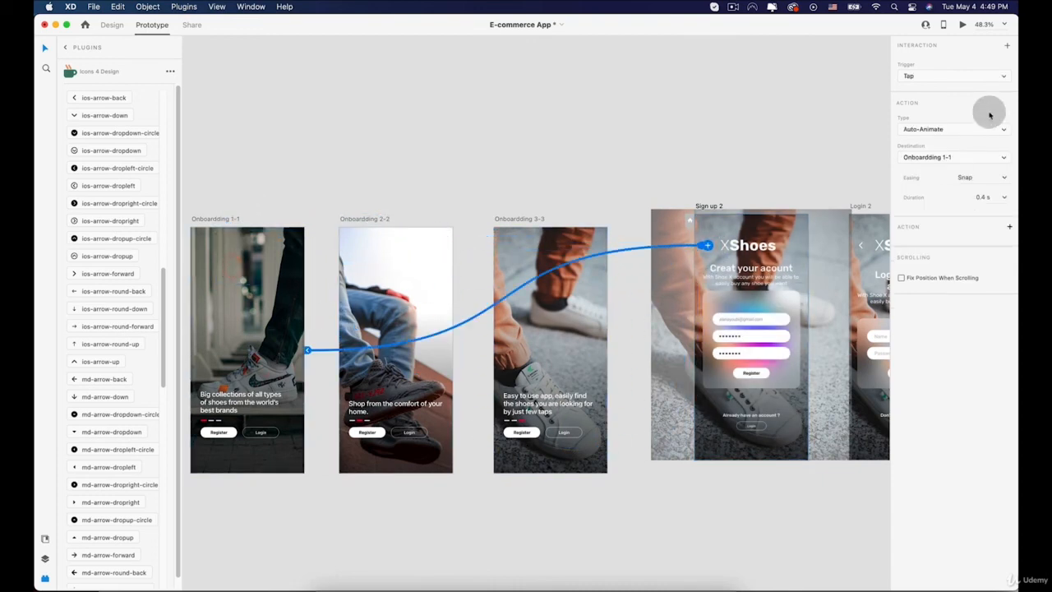
- Link Login 2's back arrow to Onboardding 1-1 with a tap-triggered Auto-Animate, Snap easing and 0.4 s duration
{"action": "scroll", "coordinate": [624, 148], "scroll_direction": "right", "scroll_amount": 5}
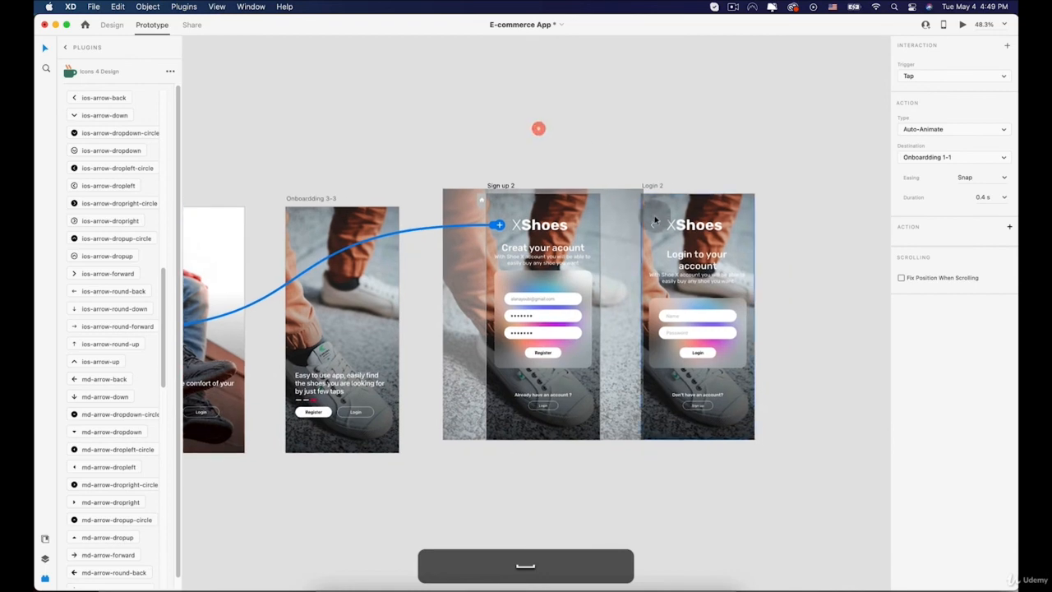
{"action": "left_click", "coordinate": [654, 226]}
{"action": "left_click_drag", "start_coordinate": [655, 225], "coordinate": [299, 230]}
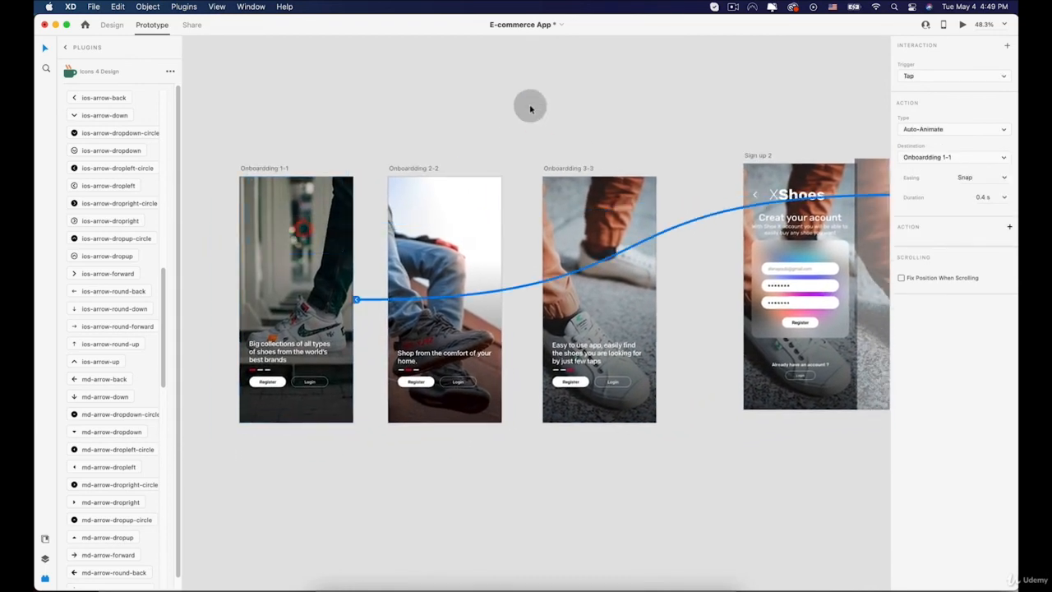
- Preview the prototype from Onboardding 1-1, following the Register and Login links and returning with each screen's back arrow
{"action": "left_click", "coordinate": [261, 168]}
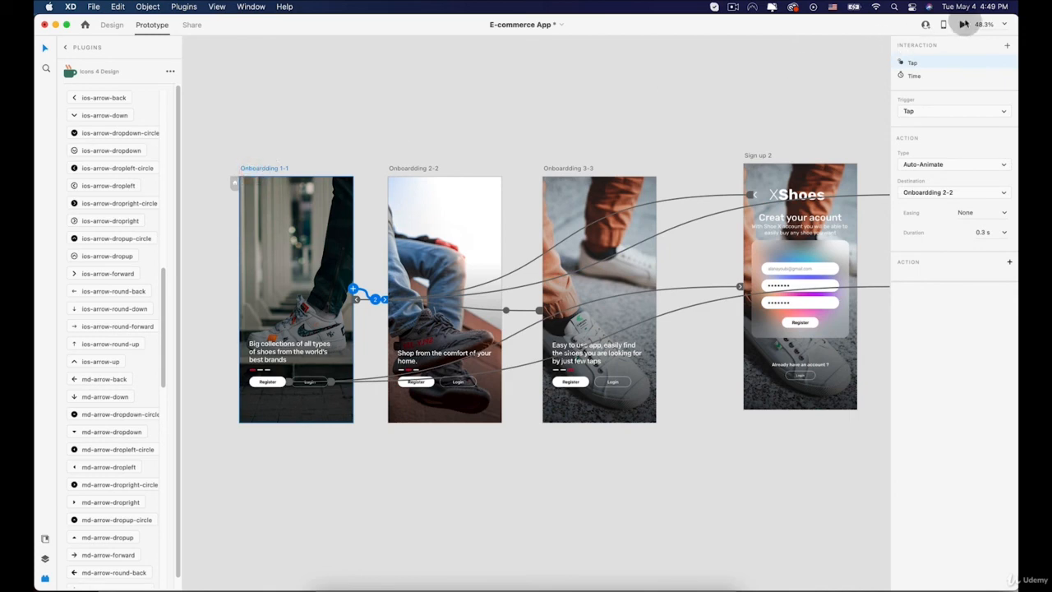
{"action": "left_click", "coordinate": [962, 24]}
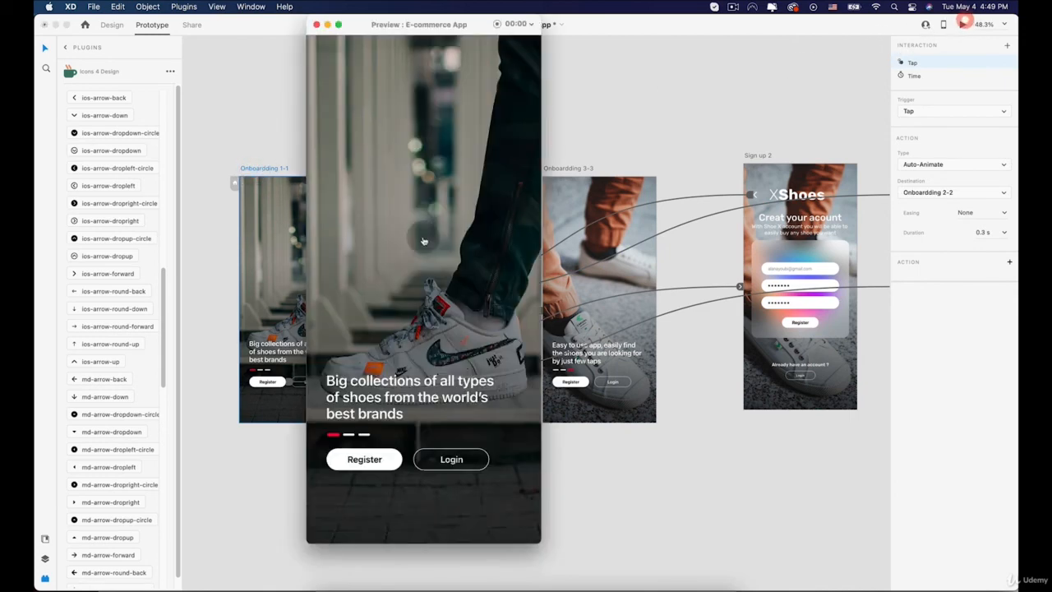
{"action": "left_click", "coordinate": [371, 460]}
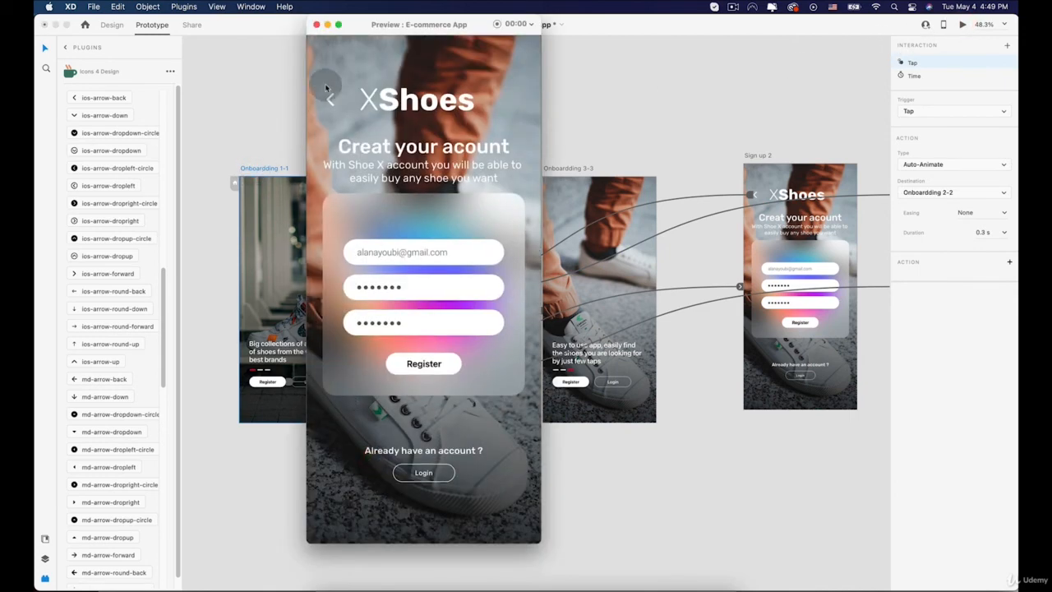
{"action": "left_click", "coordinate": [333, 98]}
{"action": "left_click", "coordinate": [453, 460]}
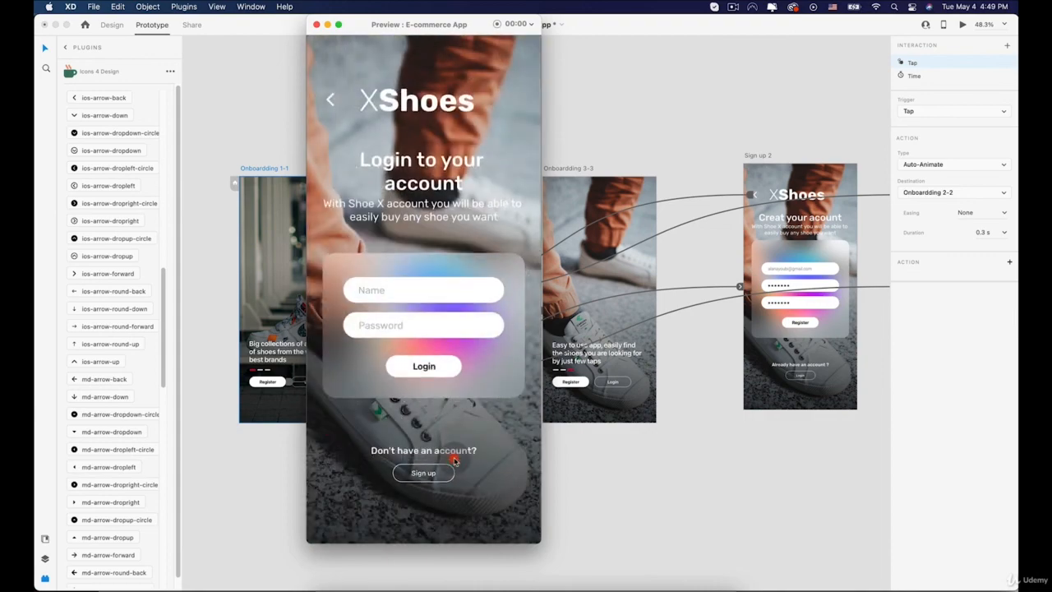
{"action": "left_click", "coordinate": [330, 99]}
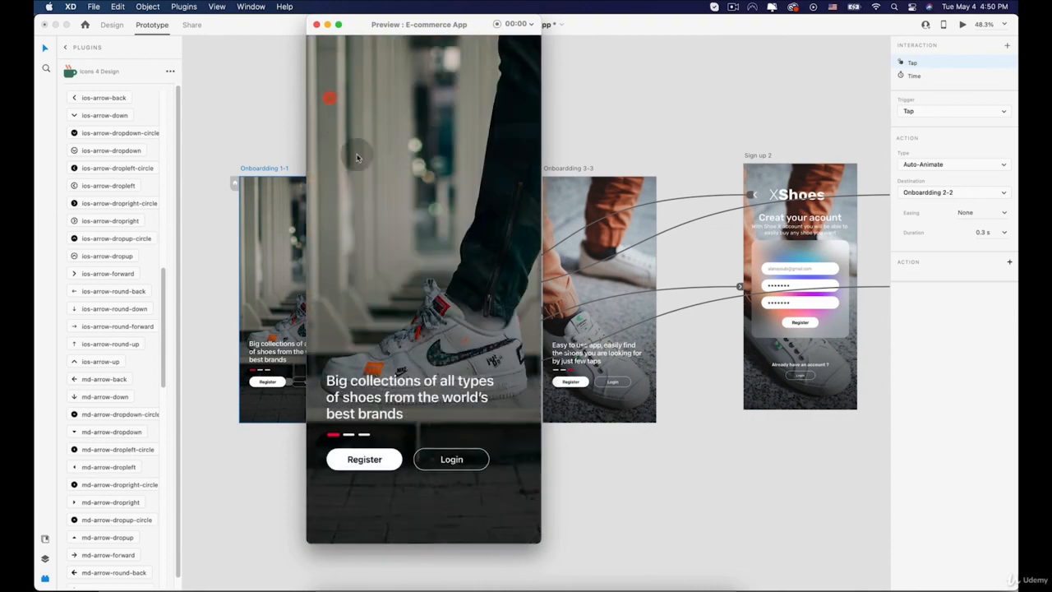
{"action": "left_click", "coordinate": [459, 458]}
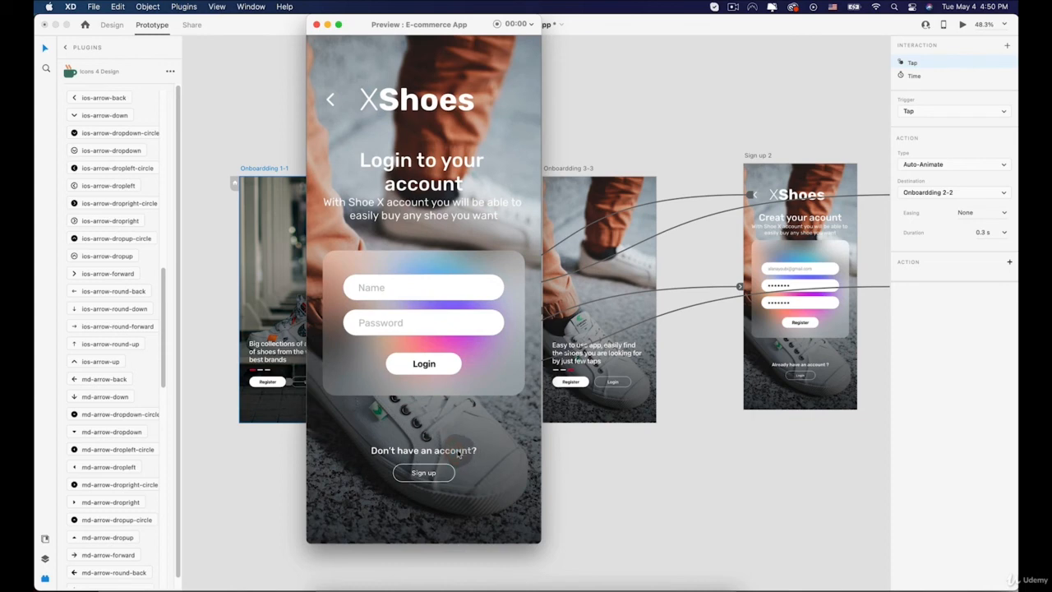
{"action": "left_click", "coordinate": [333, 101]}
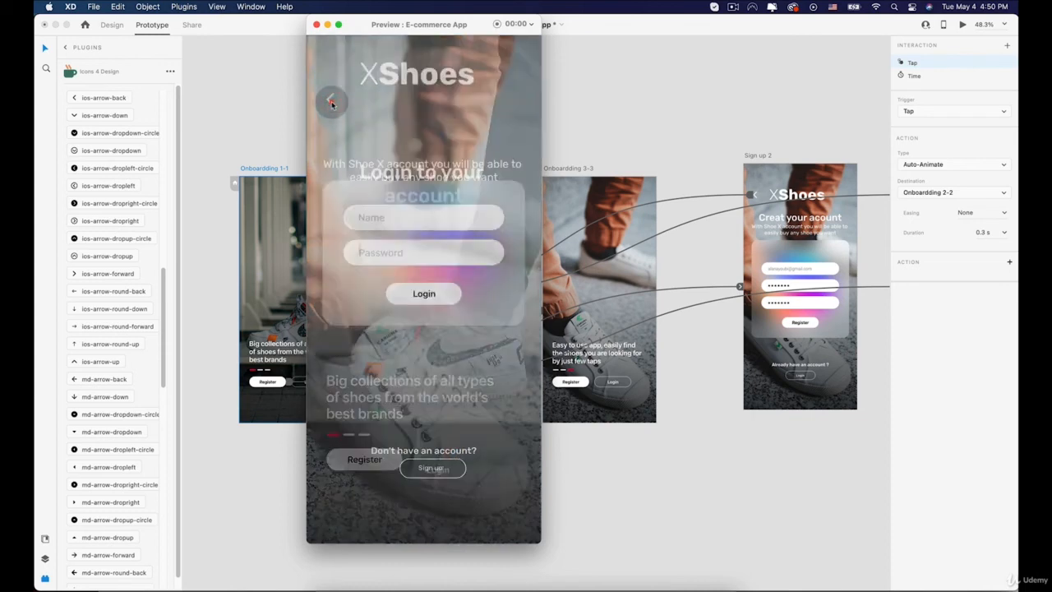
- Test the Register link to the Sign up screen and its back arrow in the preview, and close the preview
{"action": "left_click", "coordinate": [365, 459]}
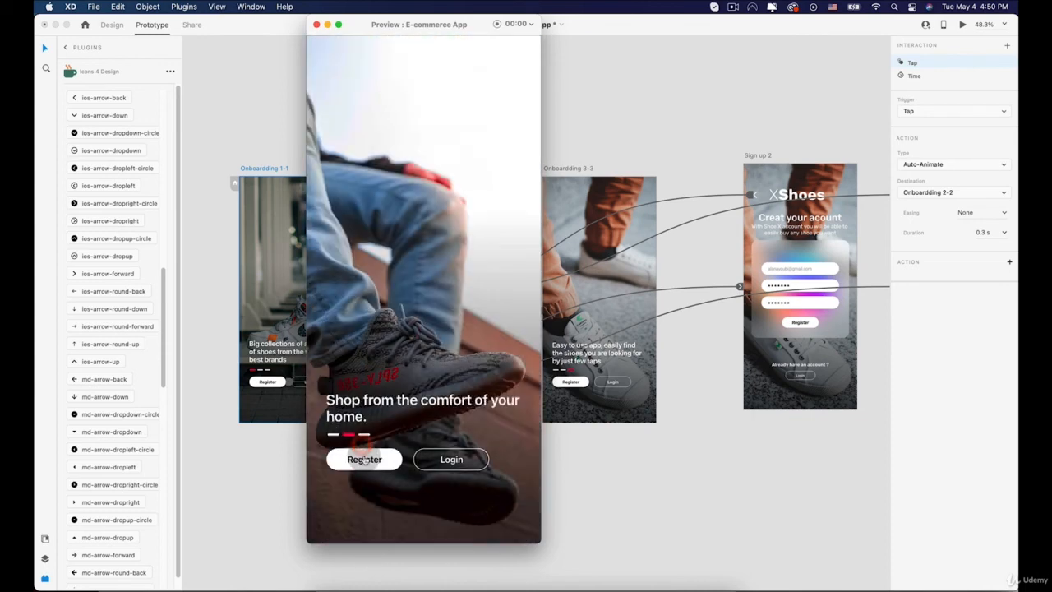
{"action": "left_click", "coordinate": [365, 459]}
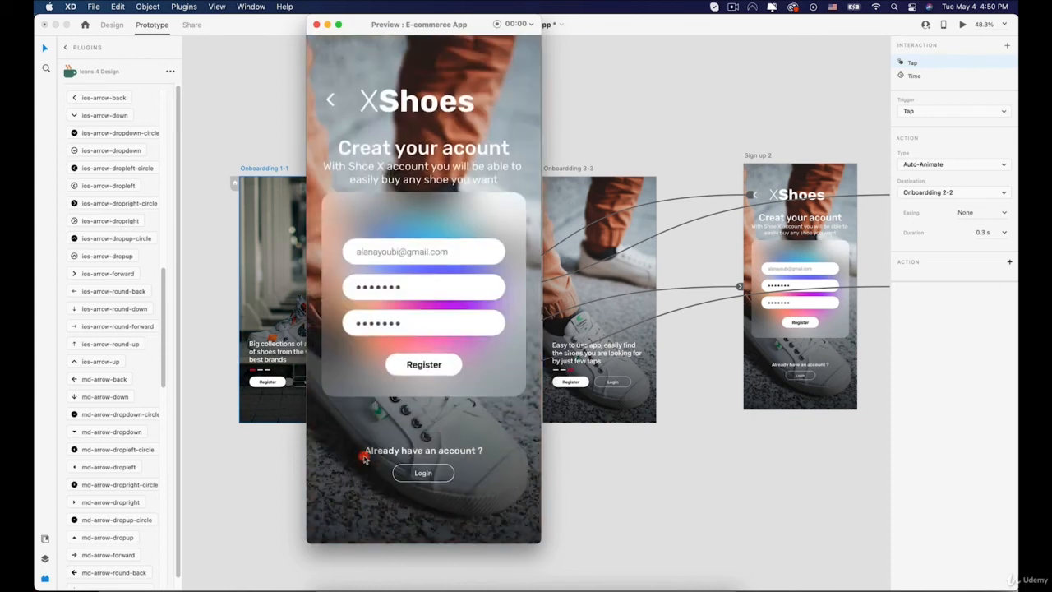
{"action": "left_click", "coordinate": [332, 98]}
{"action": "left_click", "coordinate": [316, 24]}
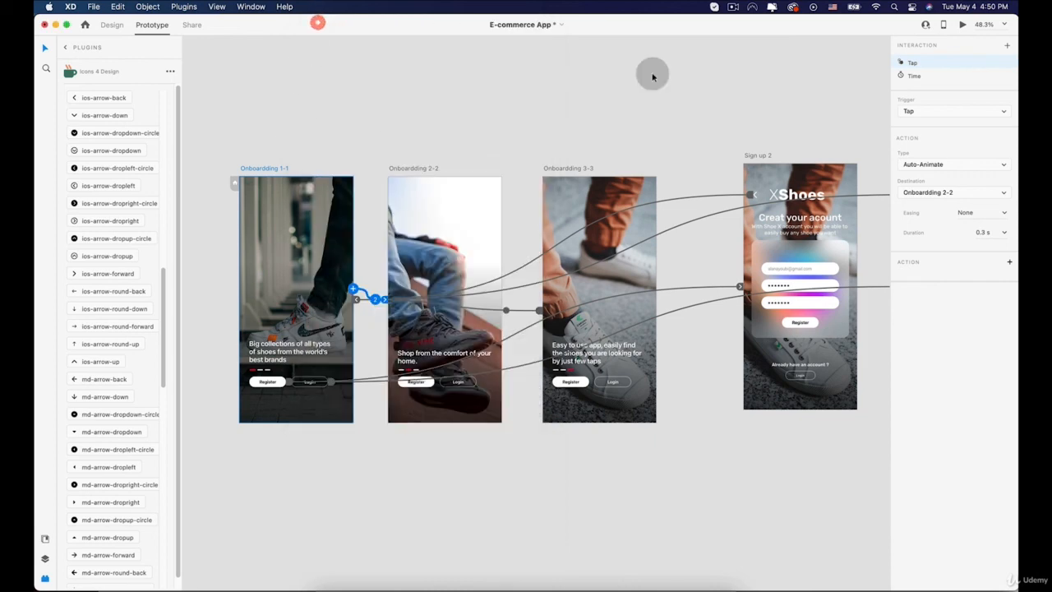
- Preview the prototype again, advancing through the onboarding screens and testing Register and Login, each followed by its back arrow
{"action": "left_click", "coordinate": [960, 25]}
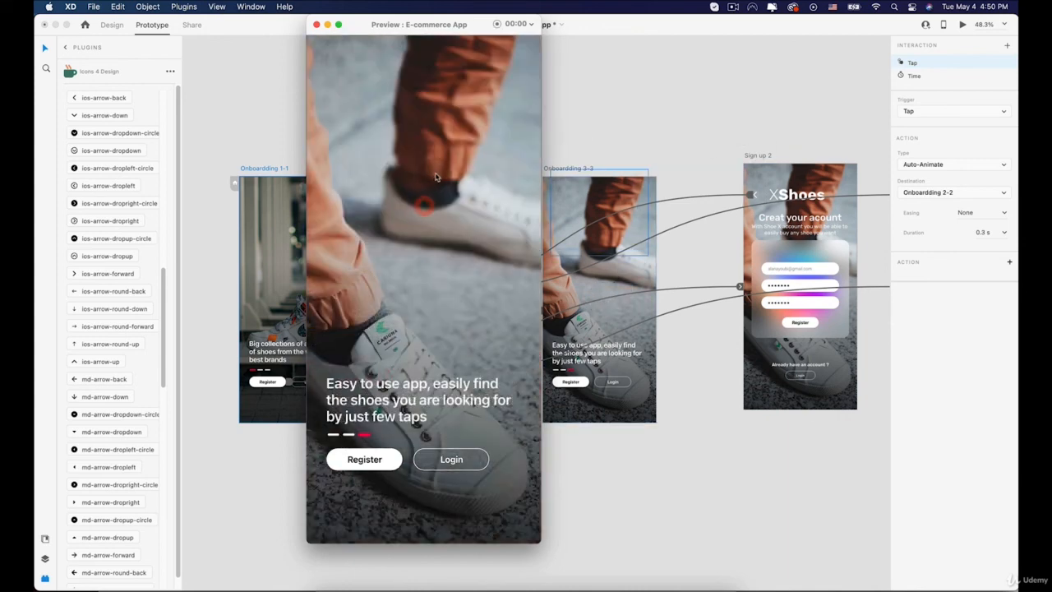
{"action": "left_click", "coordinate": [436, 176]}
{"action": "left_click", "coordinate": [368, 459]}
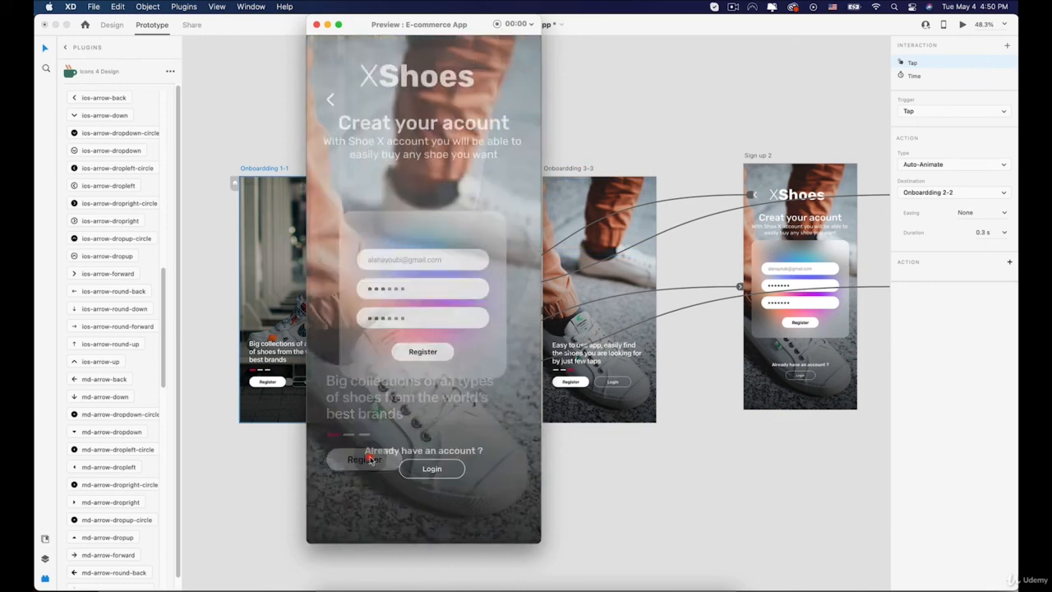
{"action": "left_click", "coordinate": [336, 101]}
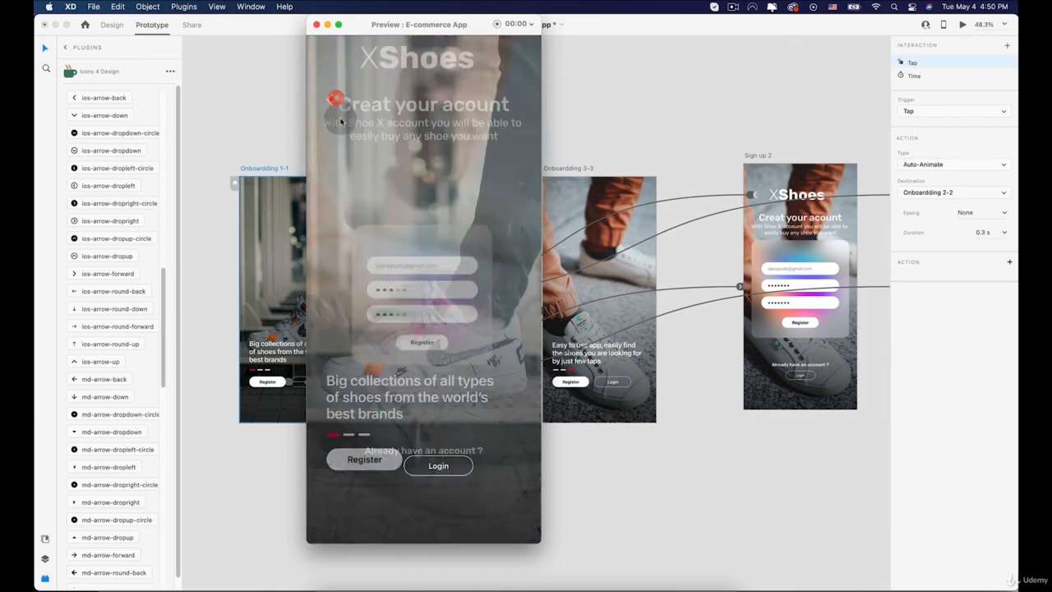
{"action": "left_click", "coordinate": [451, 460]}
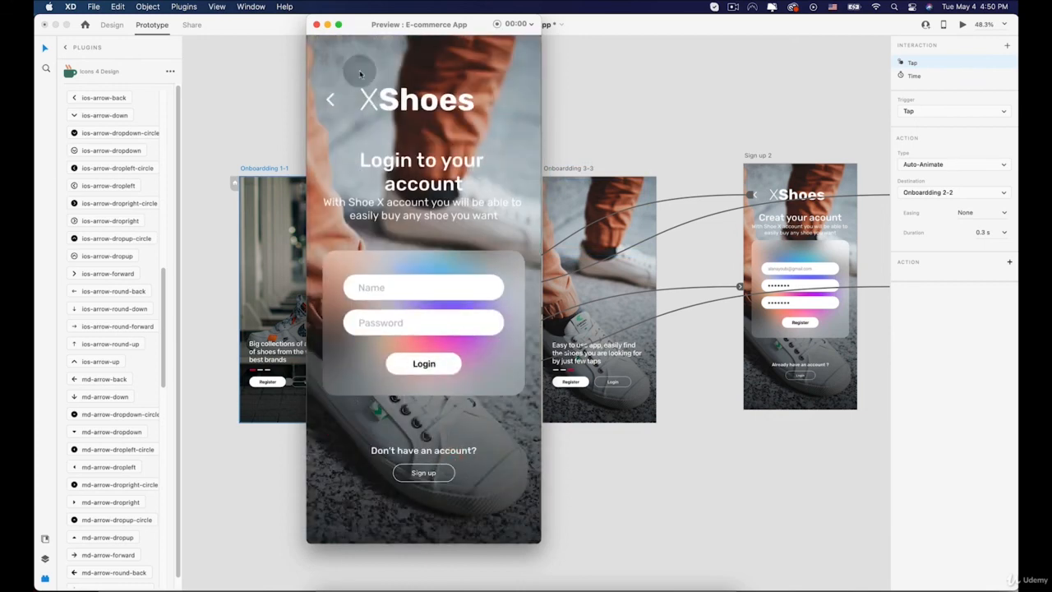
{"action": "left_click", "coordinate": [330, 99]}
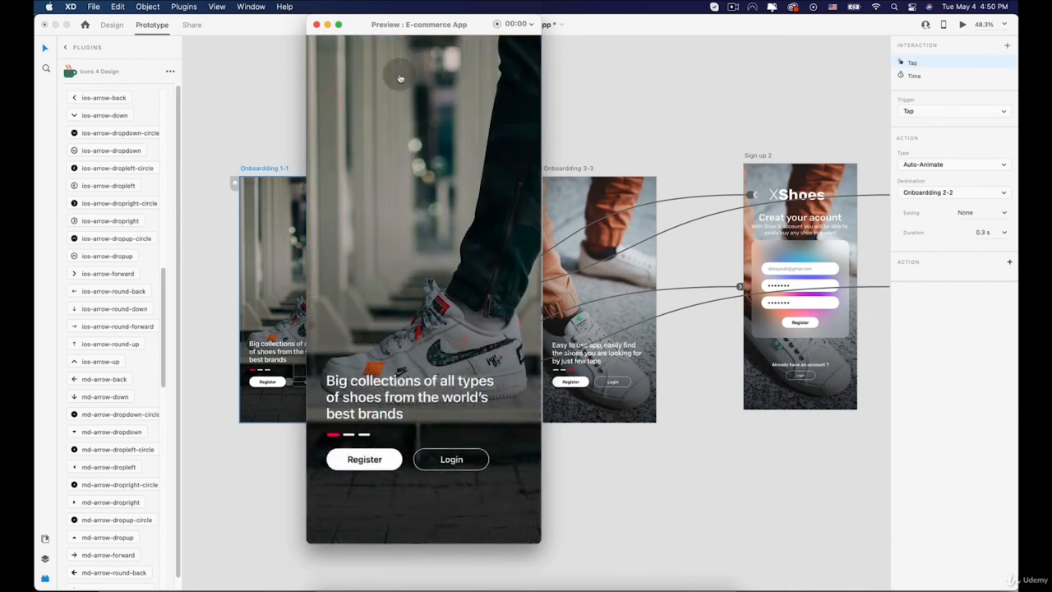